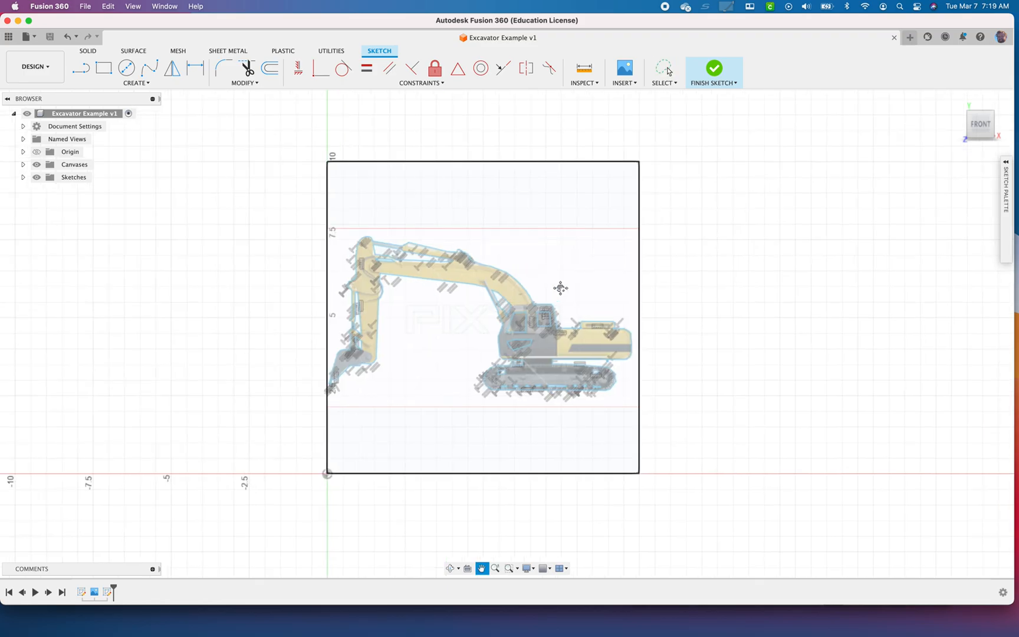
Switch to Chrome, examine the side-view excavator picture from the "excavator side view" search, and return to Fusion 360
{"action": "key", "text": "super+Tab"}
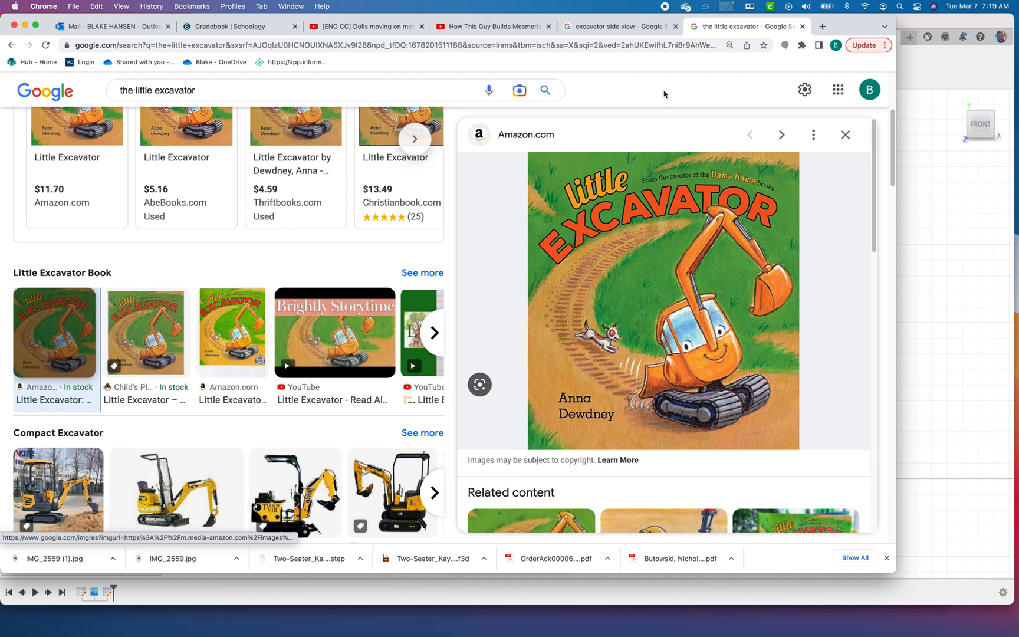
{"action": "left_click", "coordinate": [598, 28]}
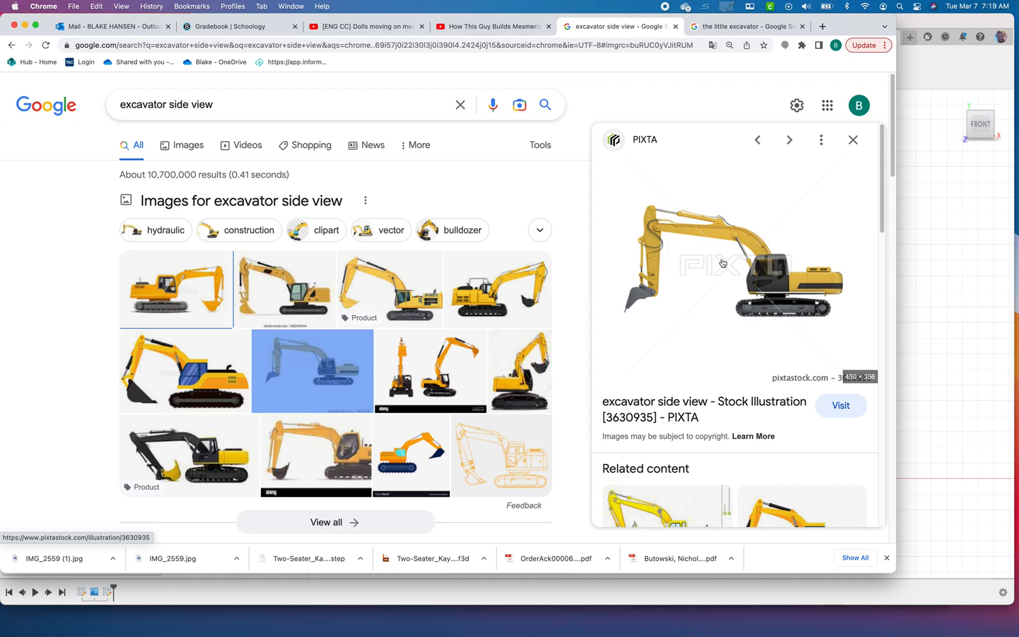
{"action": "key", "text": "super+Tab"}
{"action": "left_click", "coordinate": [319, 326]}
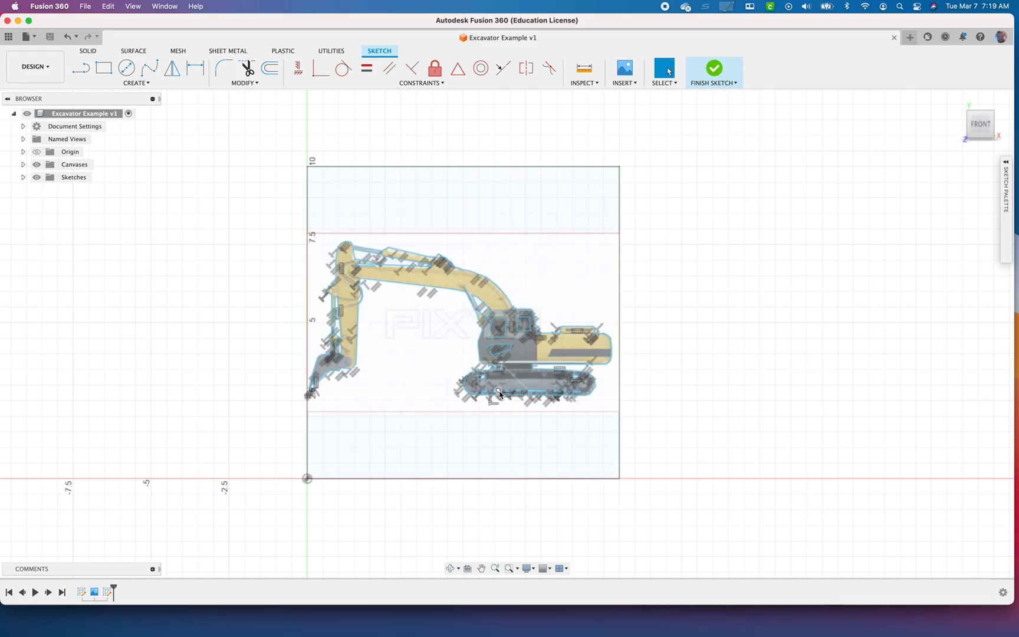
Capture a screenshot of the yellow side-view excavator in Chrome's image preview, and return to Fusion 360
{"action": "key", "text": "super+Tab"}
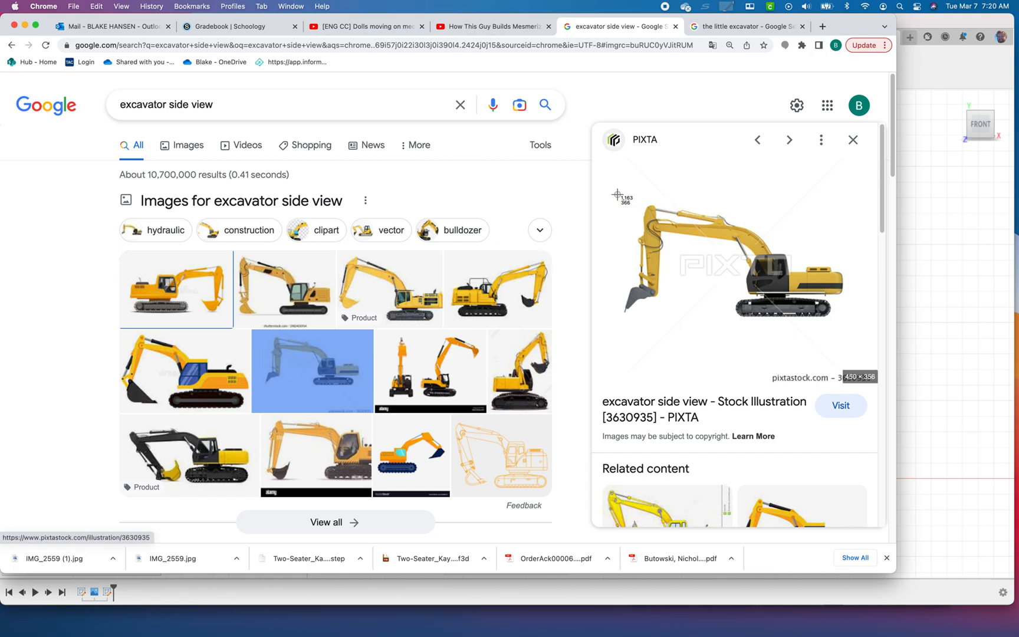
{"action": "left_click_drag", "start_coordinate": [614, 193], "coordinate": [848, 330]}
{"action": "key", "text": "super+Tab"}
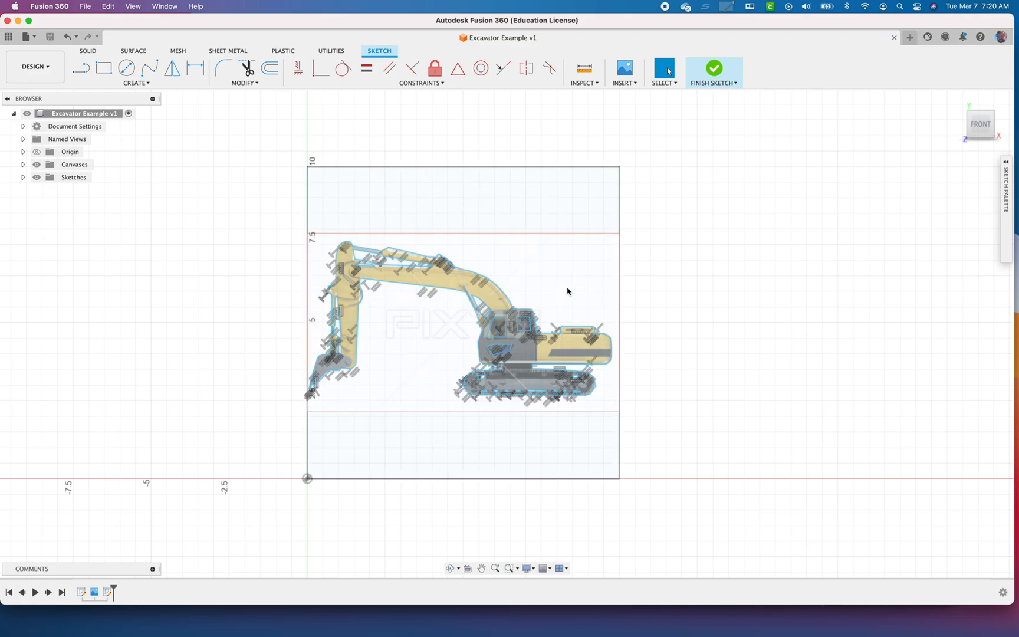
Create a new design and start a sketch on the front origin plane
{"action": "left_click", "coordinate": [910, 38]}
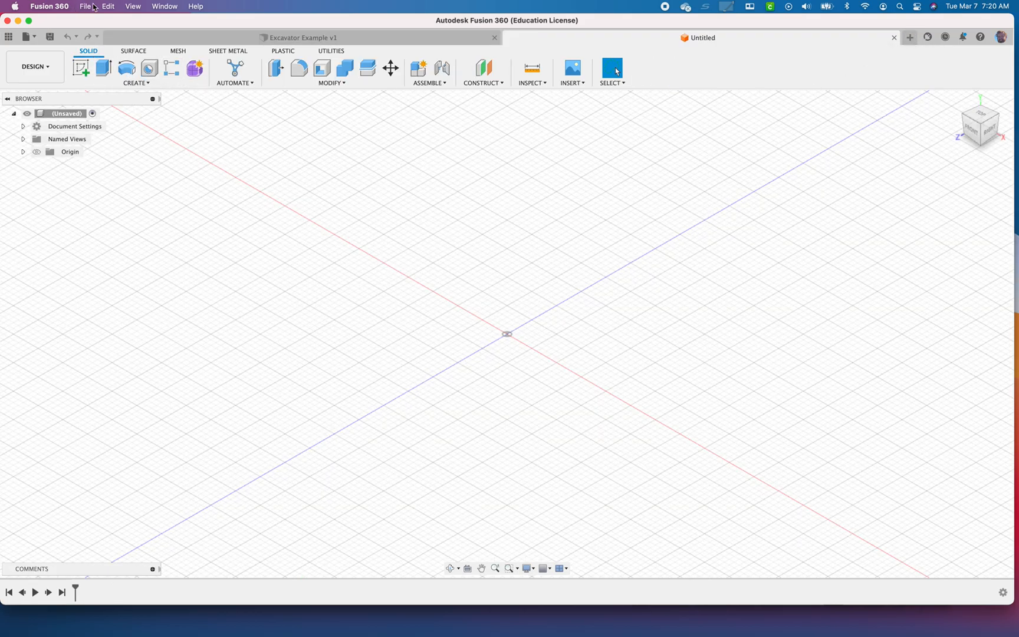
{"action": "left_click", "coordinate": [85, 71]}
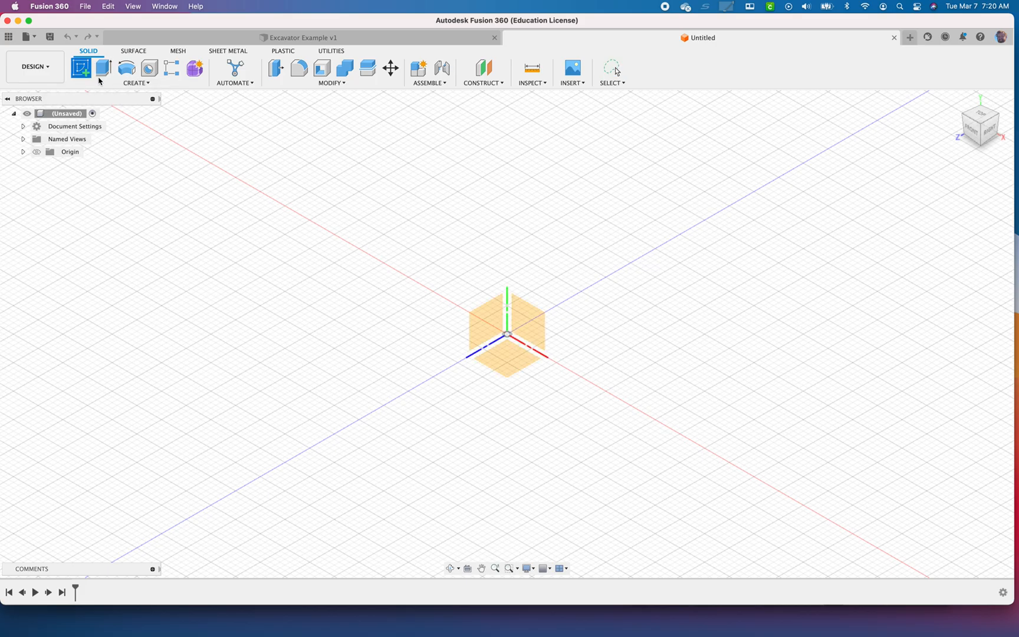
{"action": "left_click", "coordinate": [530, 334]}
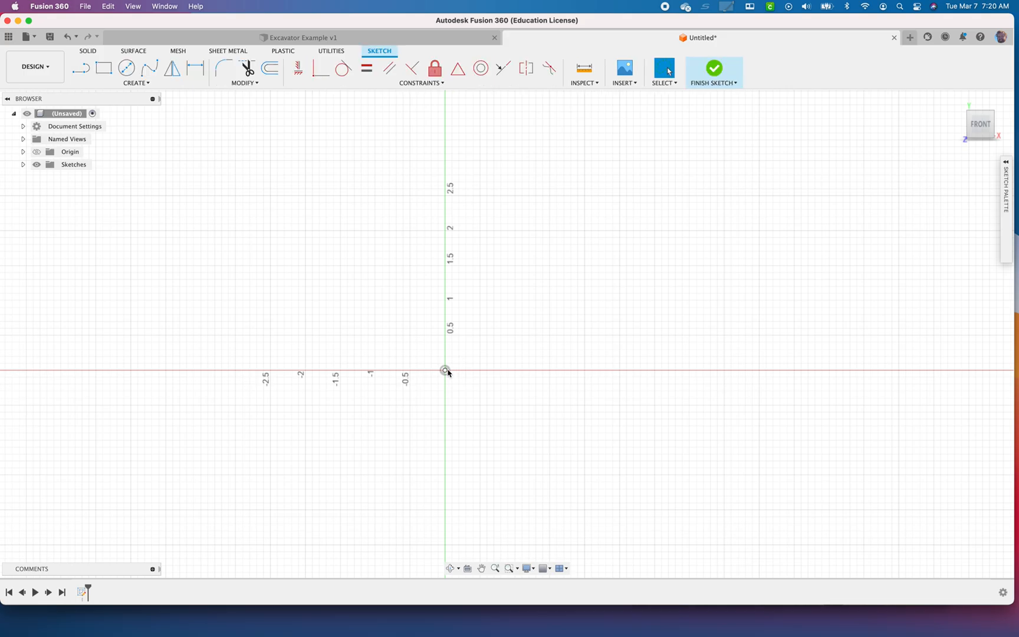
Sketch a rectangle about 2.05 in wide with one corner at the origin and dimension its height to 10 in
{"action": "key", "text": "r"}
{"action": "left_click", "coordinate": [446, 370]}
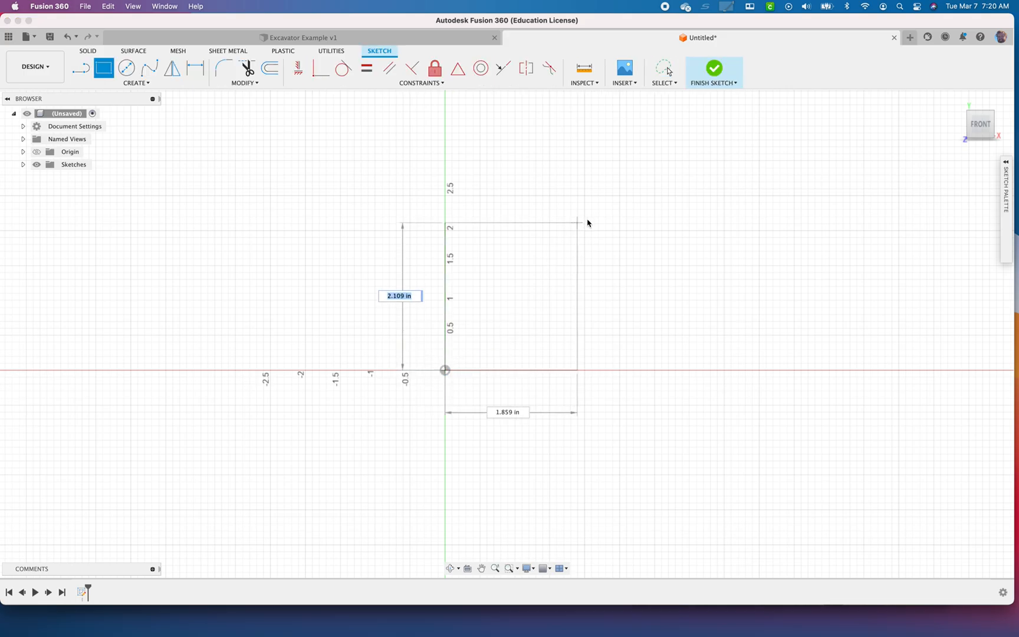
{"action": "left_click", "coordinate": [613, 251]}
{"action": "key", "text": "d"}
{"action": "left_click", "coordinate": [591, 264]}
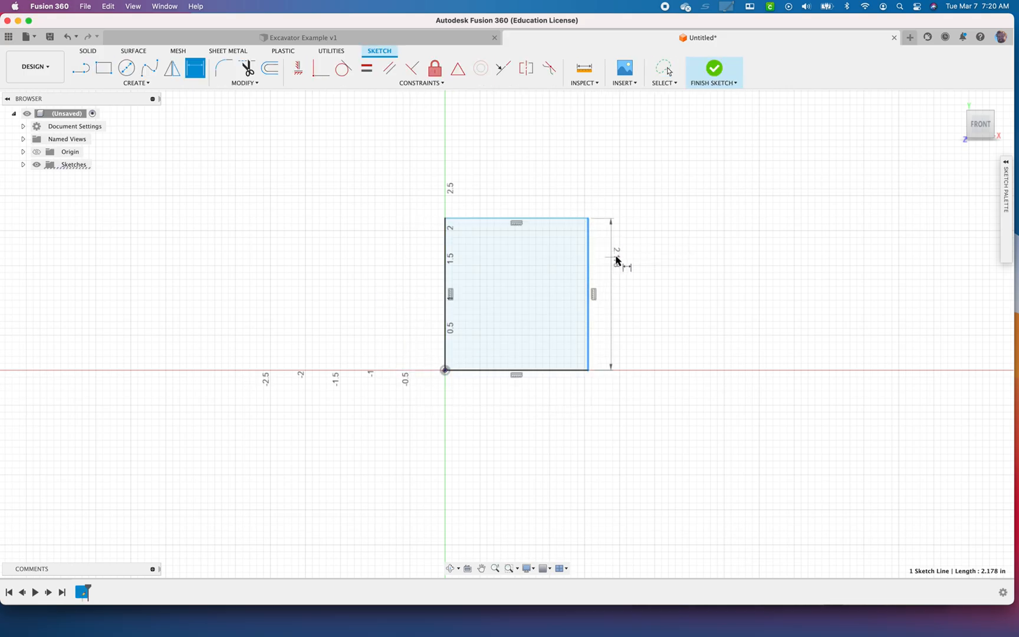
{"action": "left_click", "coordinate": [617, 258]}
{"action": "type", "text": "5"}
{"action": "key", "text": "Return"}
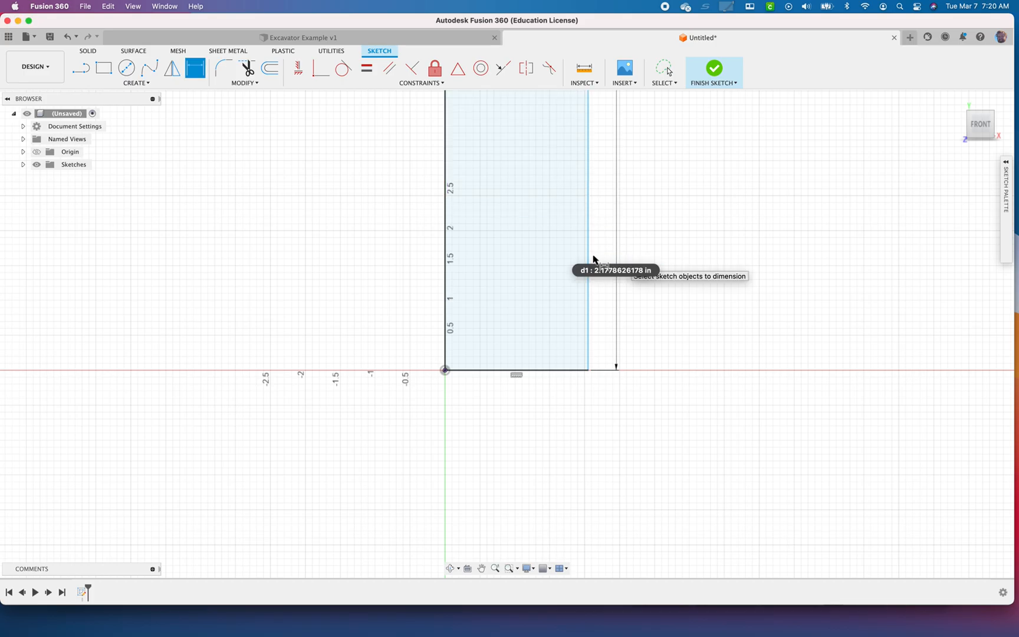
Dimension the rectangle's bottom edge to 10 in
{"action": "key", "text": "e"}
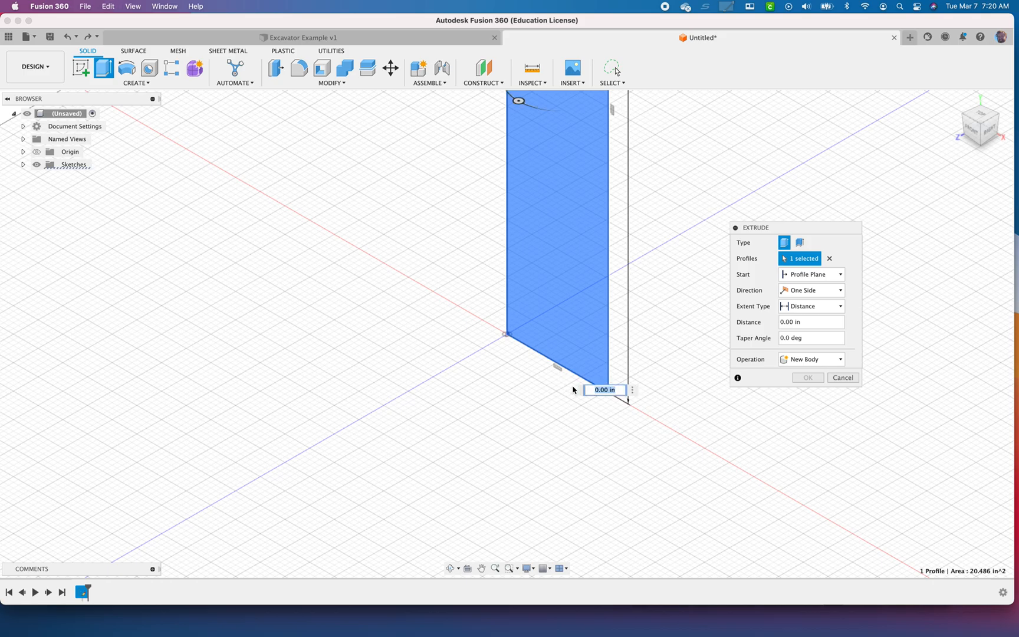
{"action": "key", "text": "super+z"}
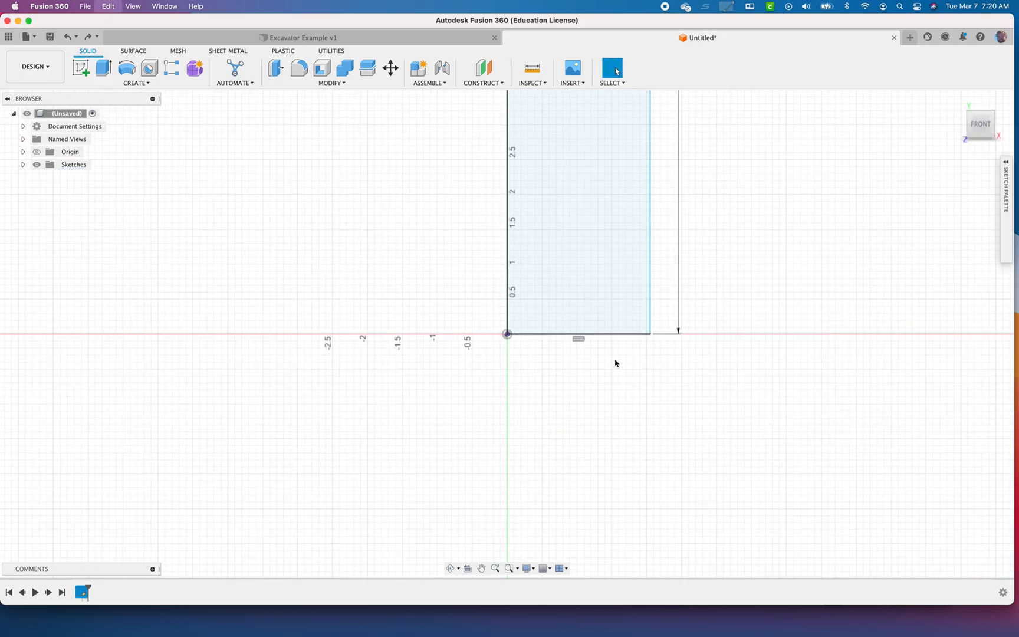
{"action": "key", "text": "d"}
{"action": "left_click", "coordinate": [606, 336]}
{"action": "left_click", "coordinate": [610, 387]}
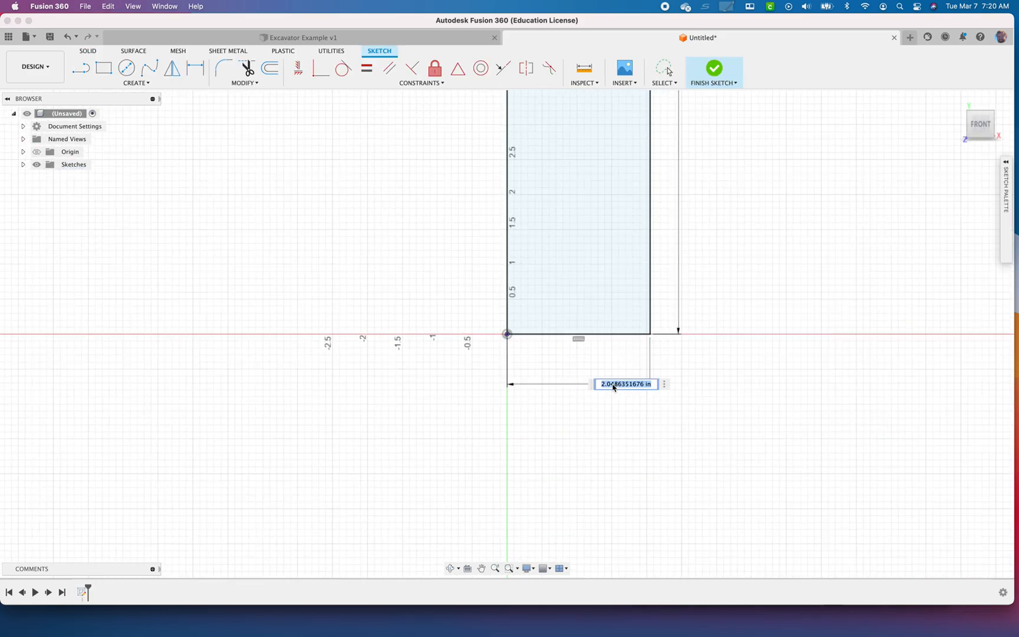
{"action": "type", "text": "10"}
{"action": "key", "text": "Return"}
{"action": "scroll", "coordinate": [675, 323], "scroll_direction": "down", "scroll_amount": 6}
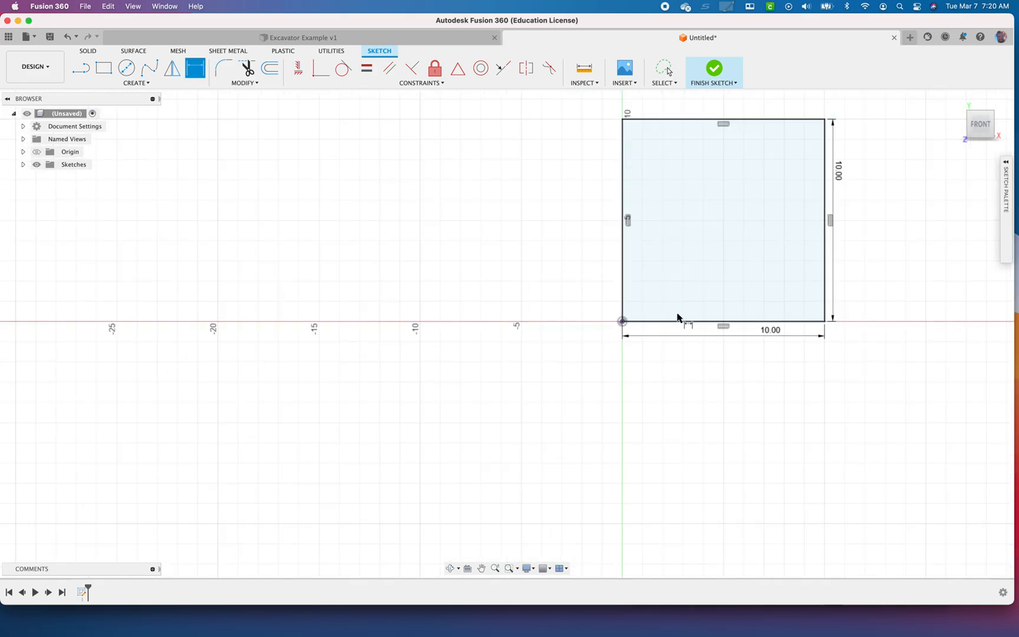
{"action": "mouse_move", "coordinate": [686, 290]}
{"action": "middle_mouse_down"}
{"action": "mouse_move", "coordinate": [555, 355]}
{"action": "mouse_move", "coordinate": [465, 370]}
{"action": "middle_mouse_up"}
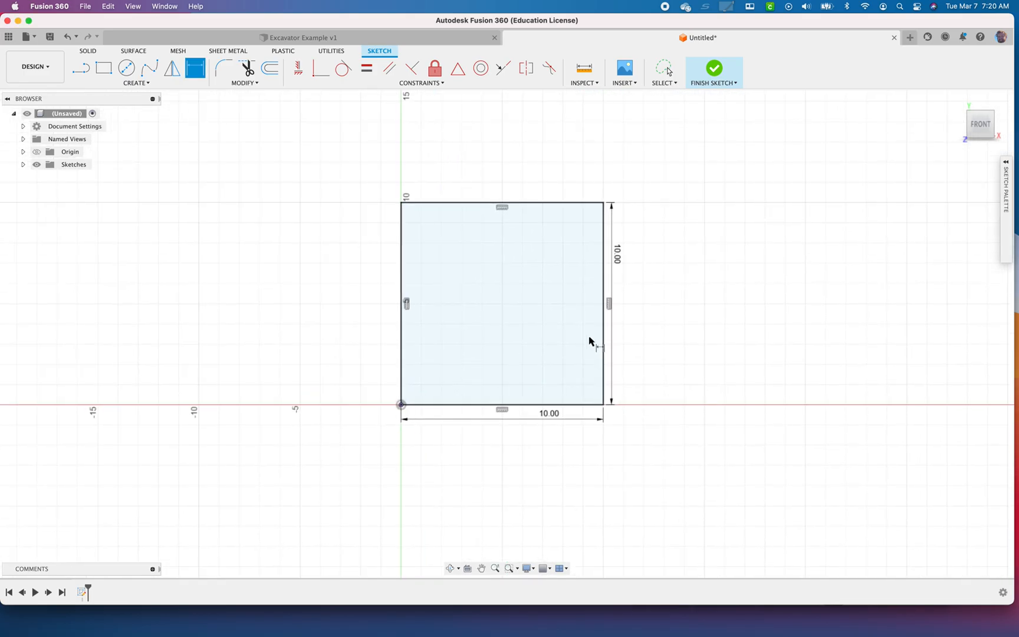
Insert a canvas from the computer, using the Desktop image "Screen Shot 2023-03-07 at 7.20.05 AM"
{"action": "left_click", "coordinate": [624, 84]}
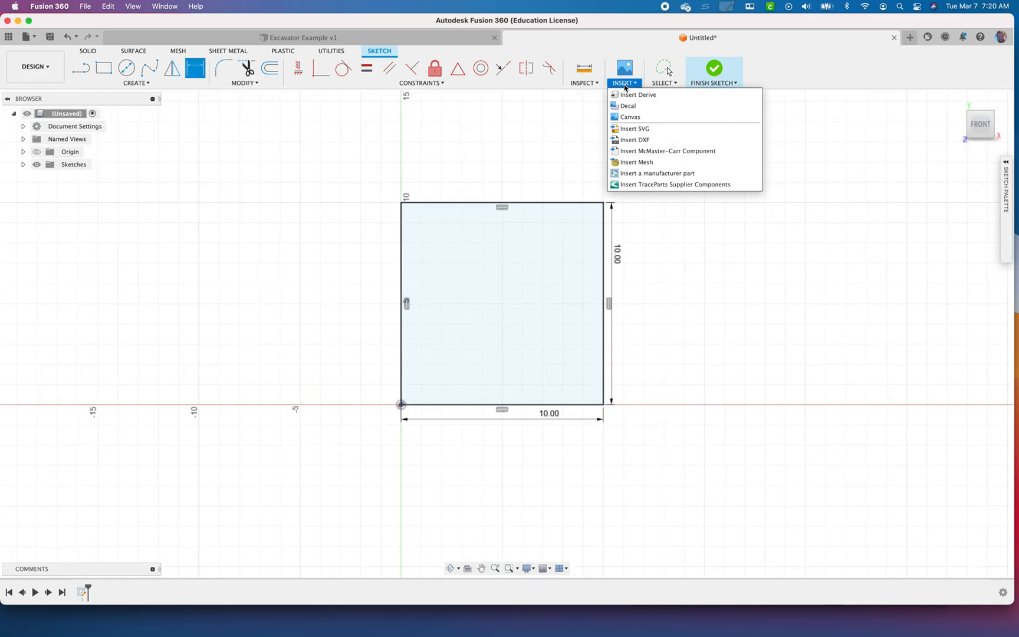
{"action": "left_click", "coordinate": [635, 116]}
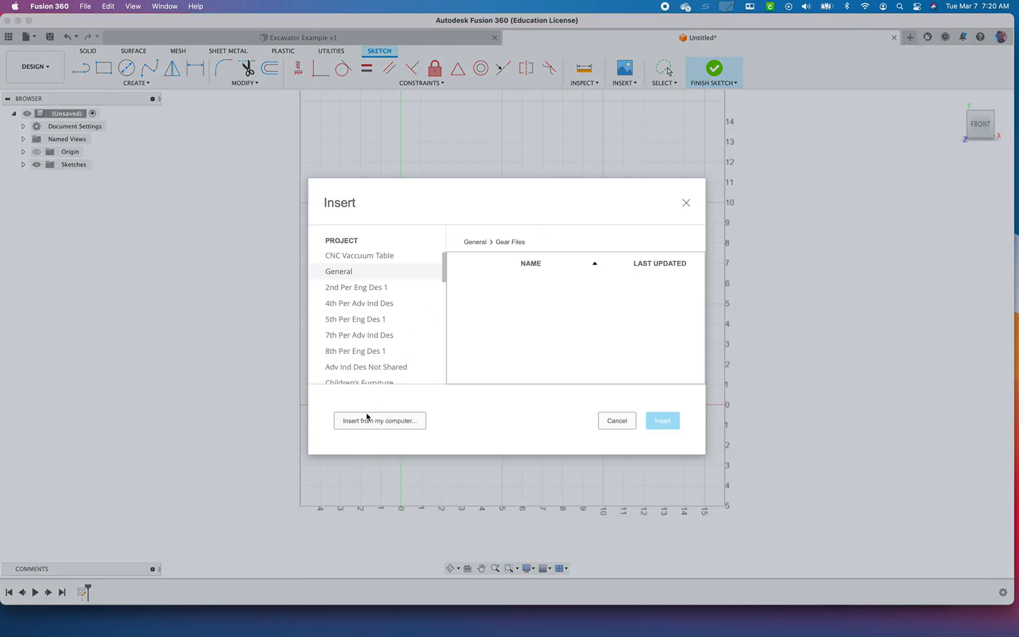
{"action": "left_click", "coordinate": [367, 419]}
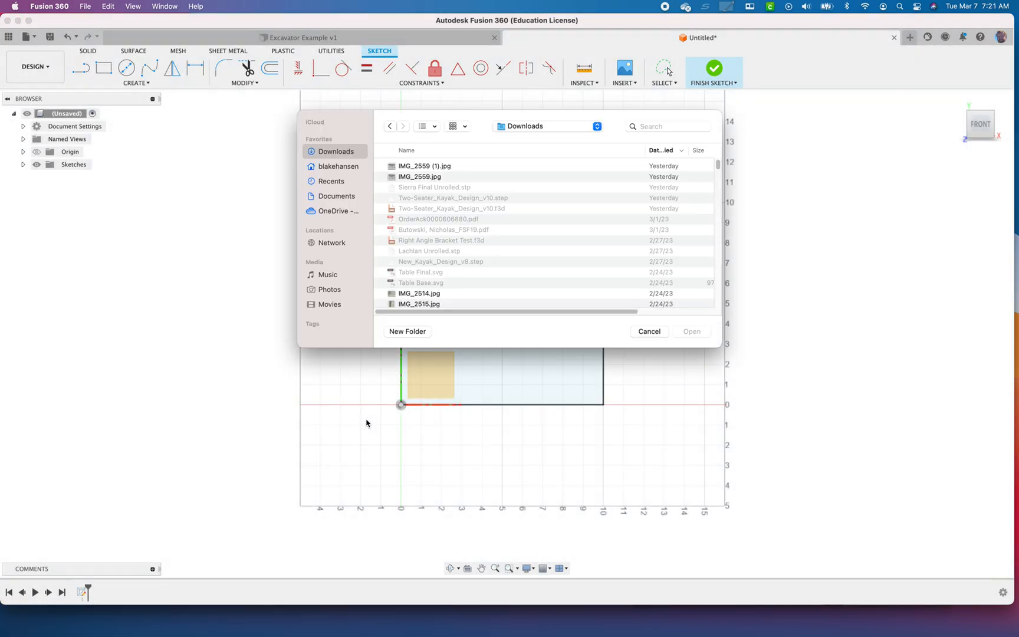
{"action": "left_click", "coordinate": [338, 167]}
{"action": "left_click", "coordinate": [413, 166]}
{"action": "left_click", "coordinate": [431, 177]}
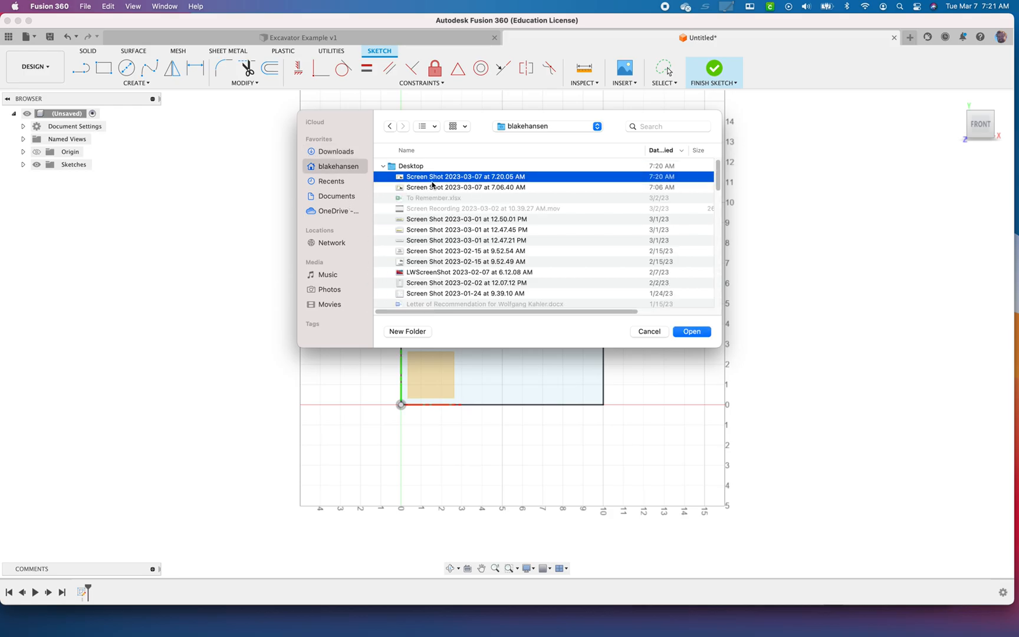
{"action": "left_click", "coordinate": [694, 333]}
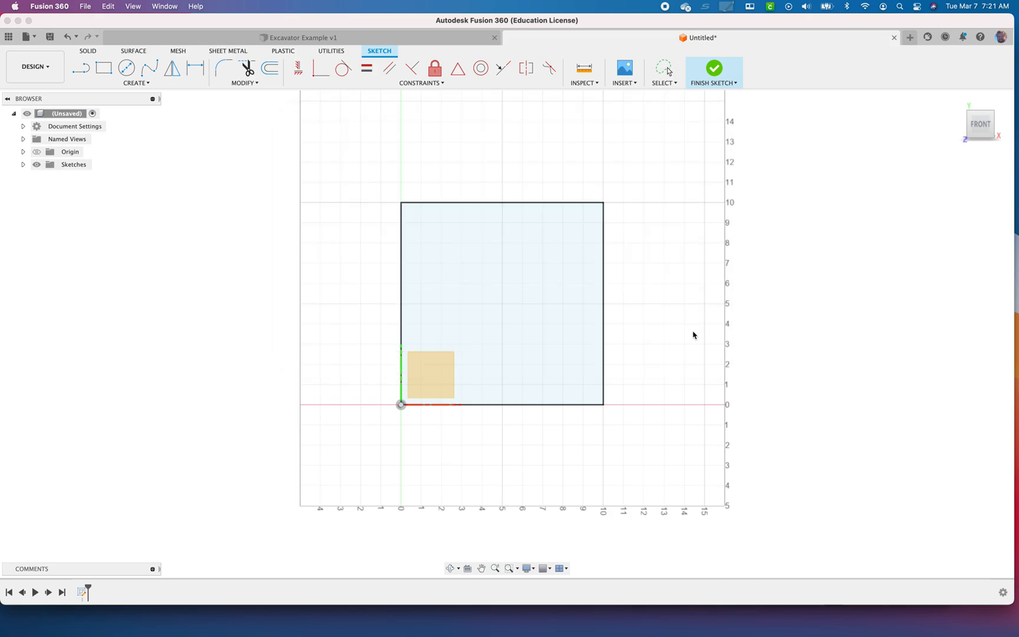
Place the excavator canvas on the square profile and set its plane scale to 1.025
{"action": "left_click", "coordinate": [566, 285]}
{"action": "scroll", "coordinate": [535, 288], "scroll_direction": "up", "scroll_amount": 3}
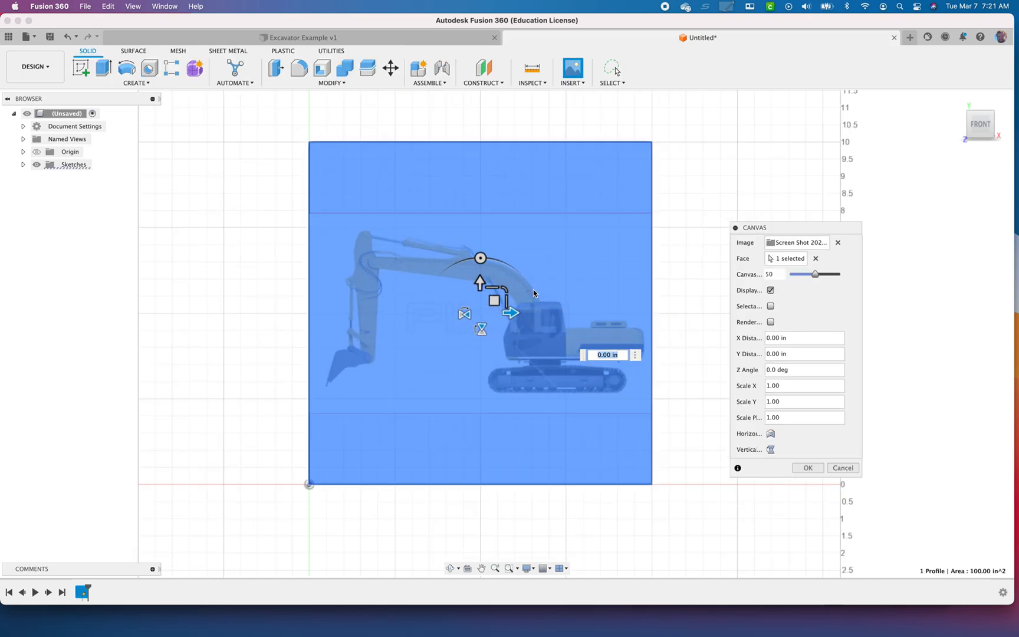
{"action": "mouse_move", "coordinate": [505, 290]}
{"action": "left_mouse_down"}
{"action": "mouse_move", "coordinate": [530, 278]}
{"action": "mouse_move", "coordinate": [500, 290]}
{"action": "left_mouse_up"}
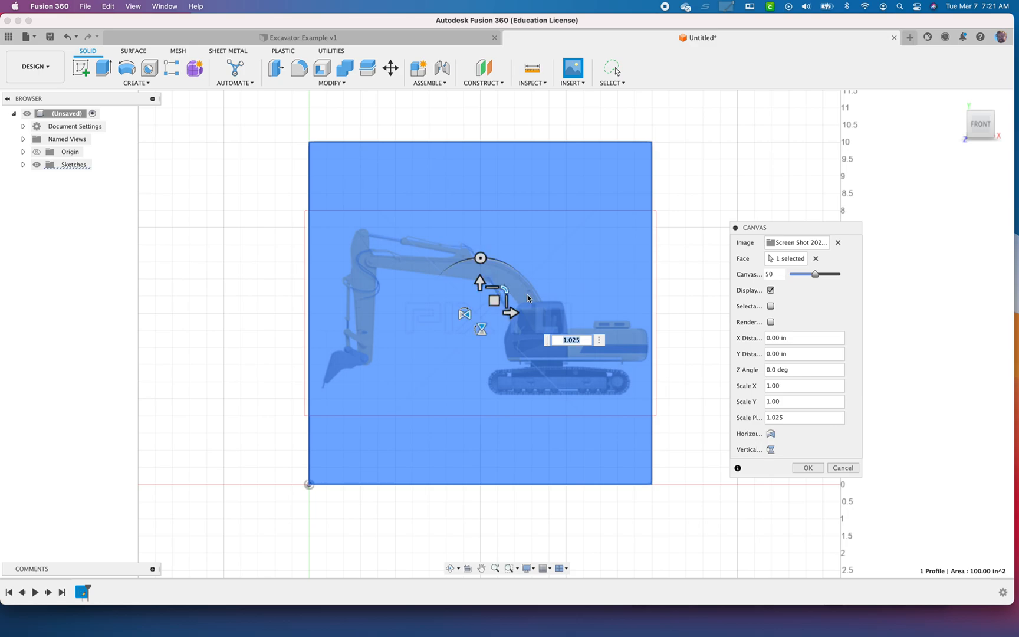
{"action": "left_click", "coordinate": [807, 468]}
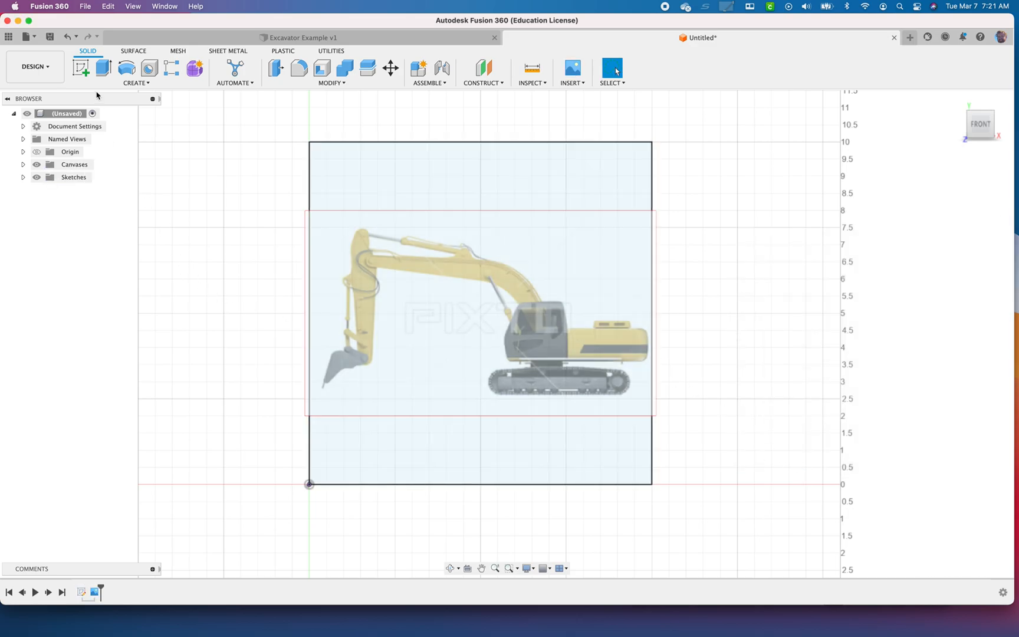
Start a new sketch on the front plane and trace the upper end of the excavator's stick with connected line segments
{"action": "left_click", "coordinate": [86, 74]}
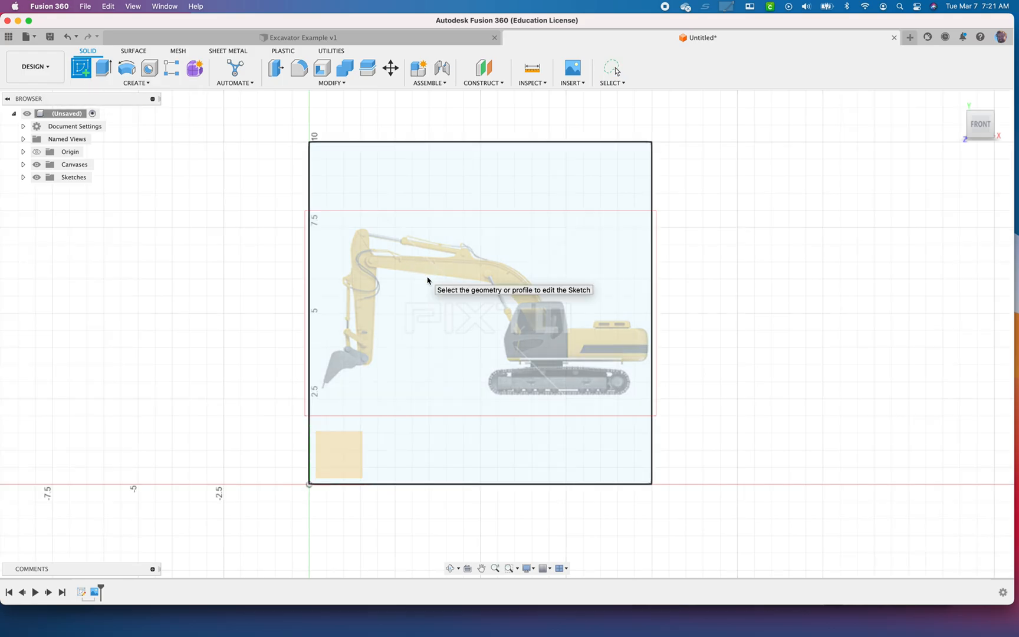
{"action": "left_click", "coordinate": [428, 283]}
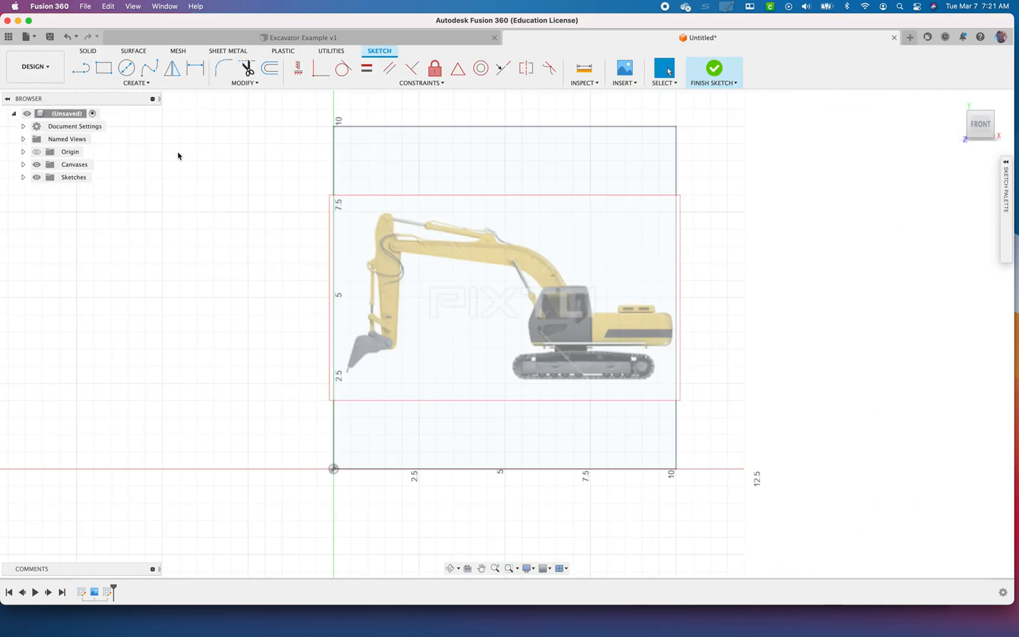
{"action": "left_click", "coordinate": [80, 69]}
{"action": "scroll", "coordinate": [379, 237], "scroll_direction": "down", "scroll_amount": 2}
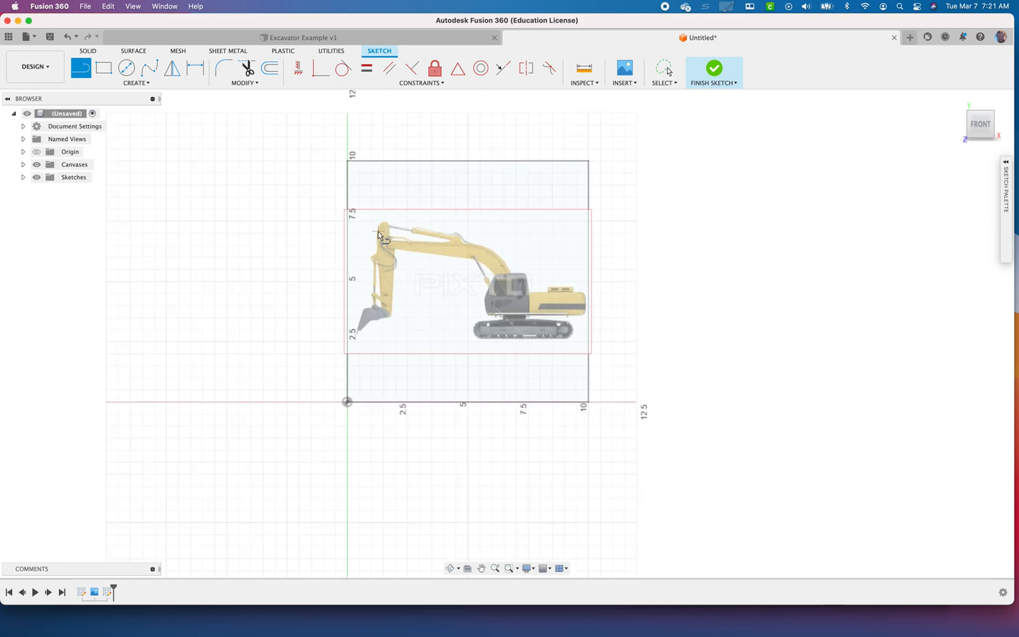
{"action": "scroll", "coordinate": [380, 231], "scroll_direction": "up", "scroll_amount": 6}
{"action": "left_click", "coordinate": [372, 243]}
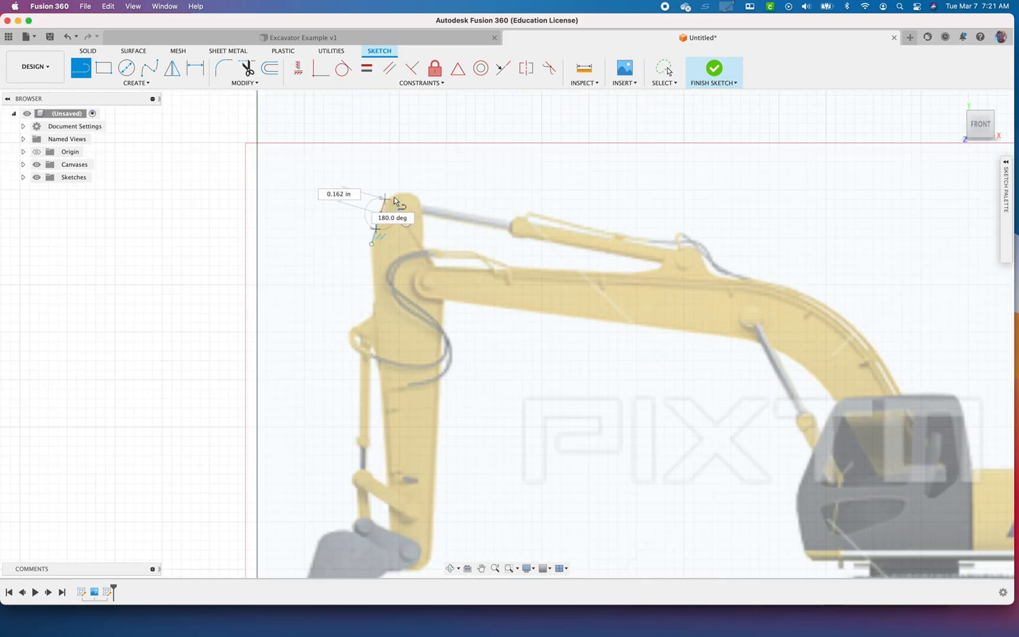
{"action": "left_click", "coordinate": [384, 199]}
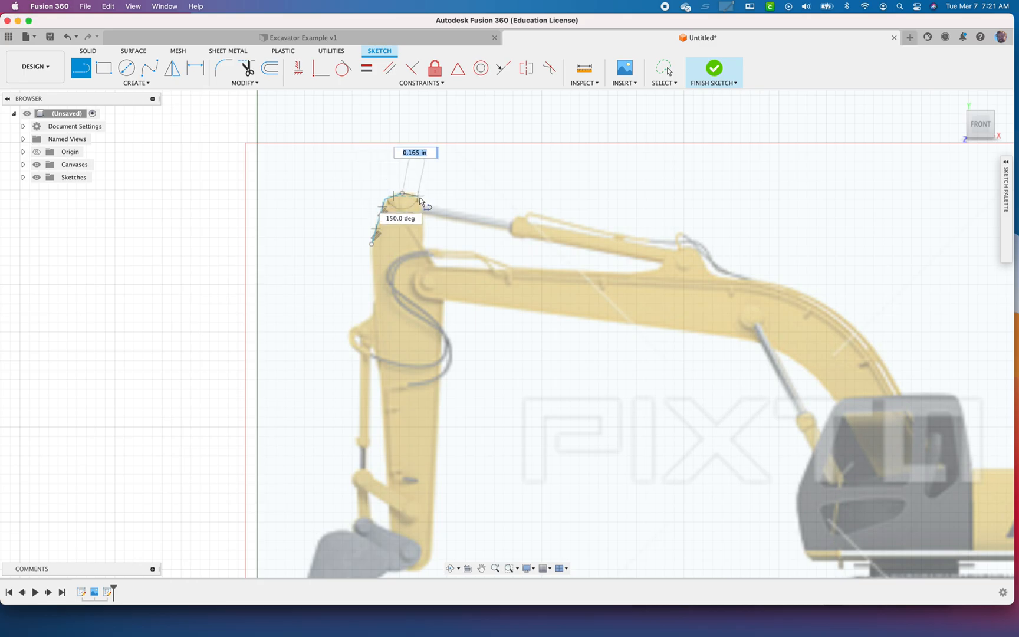
{"action": "left_click", "coordinate": [416, 194]}
{"action": "scroll", "coordinate": [424, 206], "scroll_direction": "up", "scroll_amount": 5}
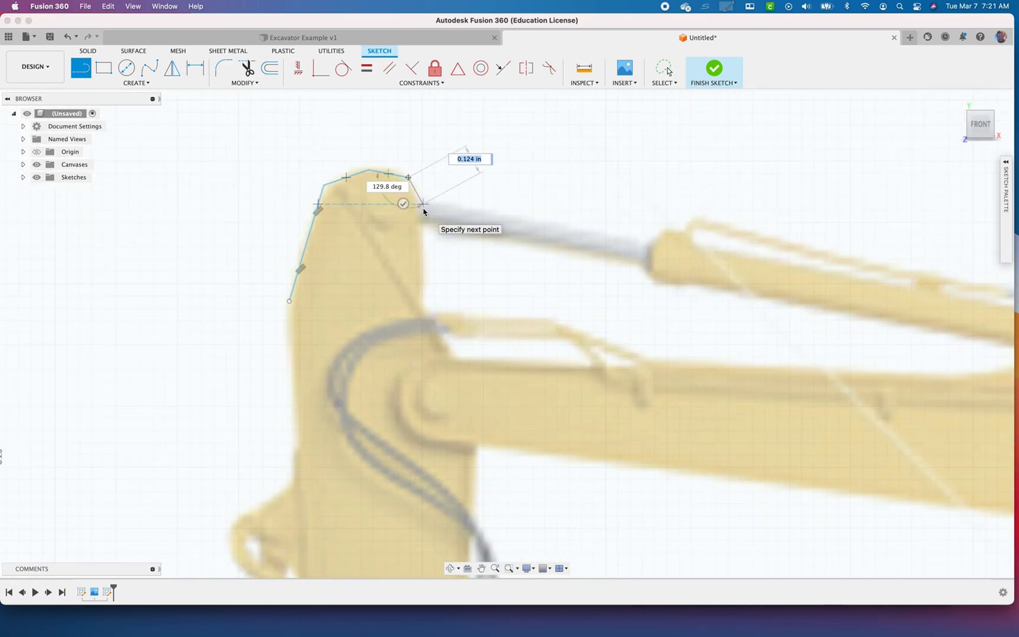
{"action": "left_click", "coordinate": [418, 198]}
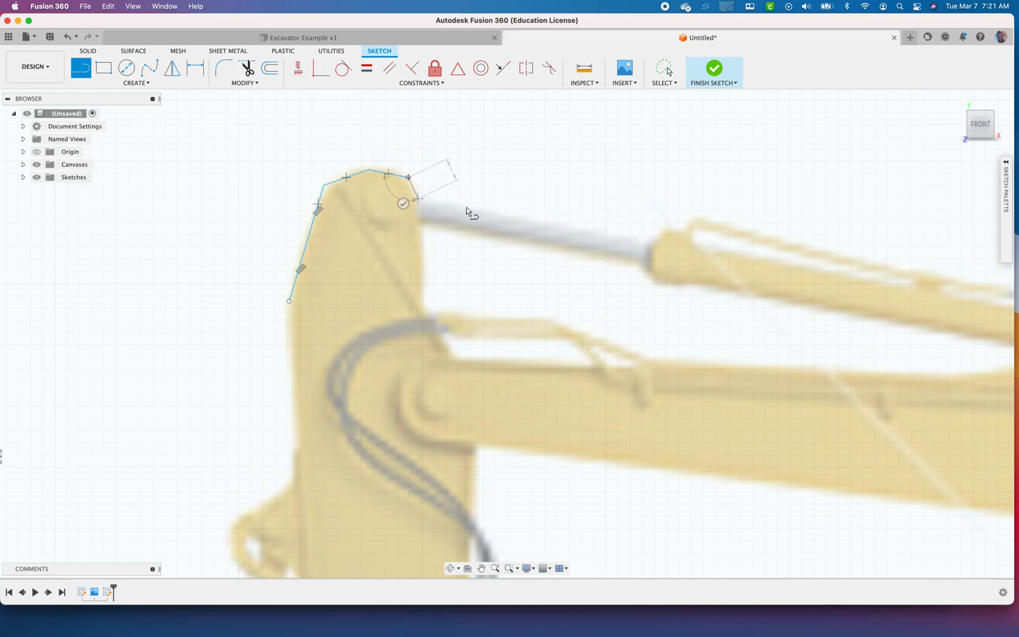
Trace the upper edge of the hydraulic cylinder's rod and the stepped end of its barrel with connected line segments
{"action": "left_click", "coordinate": [647, 242]}
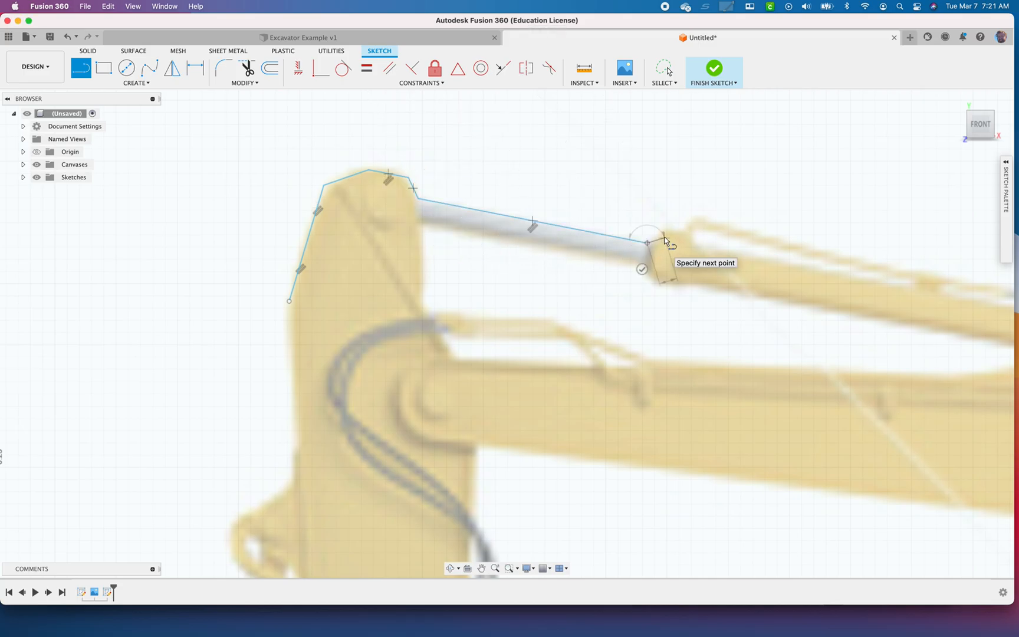
{"action": "left_click", "coordinate": [663, 232]}
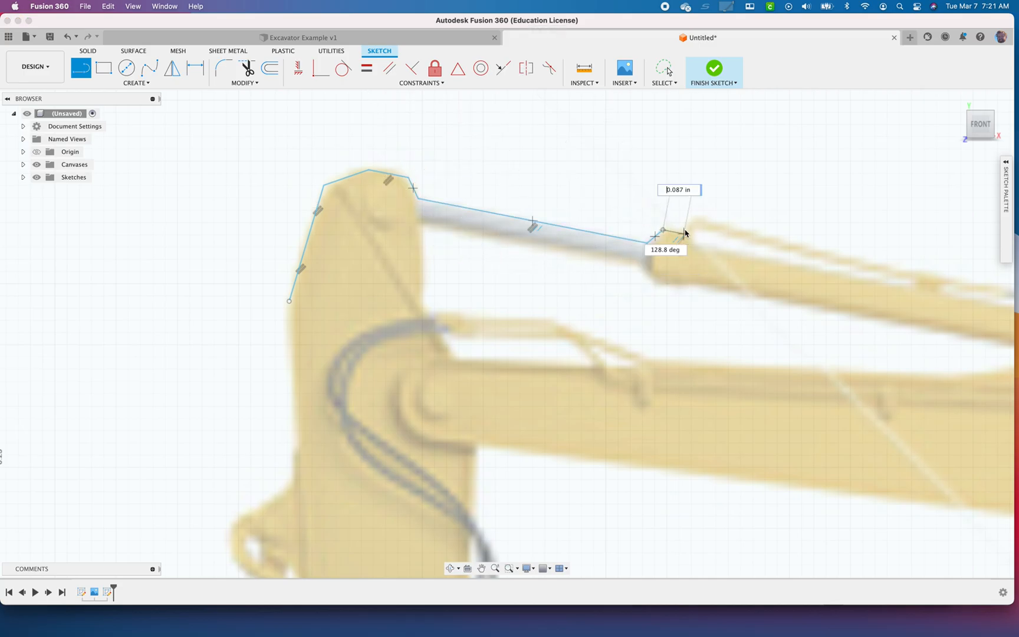
{"action": "left_click", "coordinate": [697, 221]}
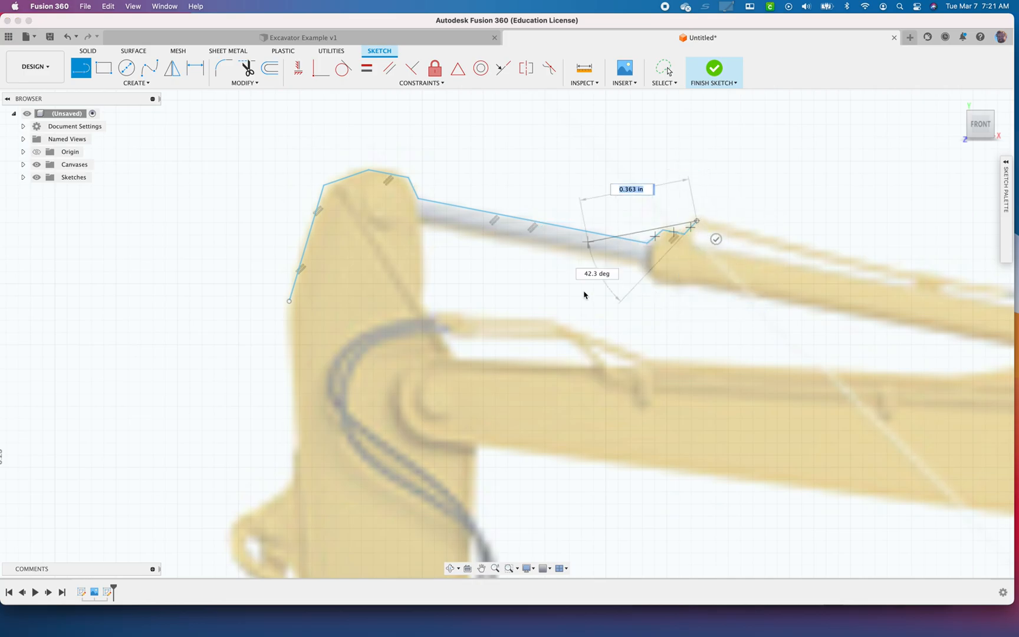
{"action": "scroll", "coordinate": [761, 354], "scroll_direction": "down", "scroll_amount": 5}
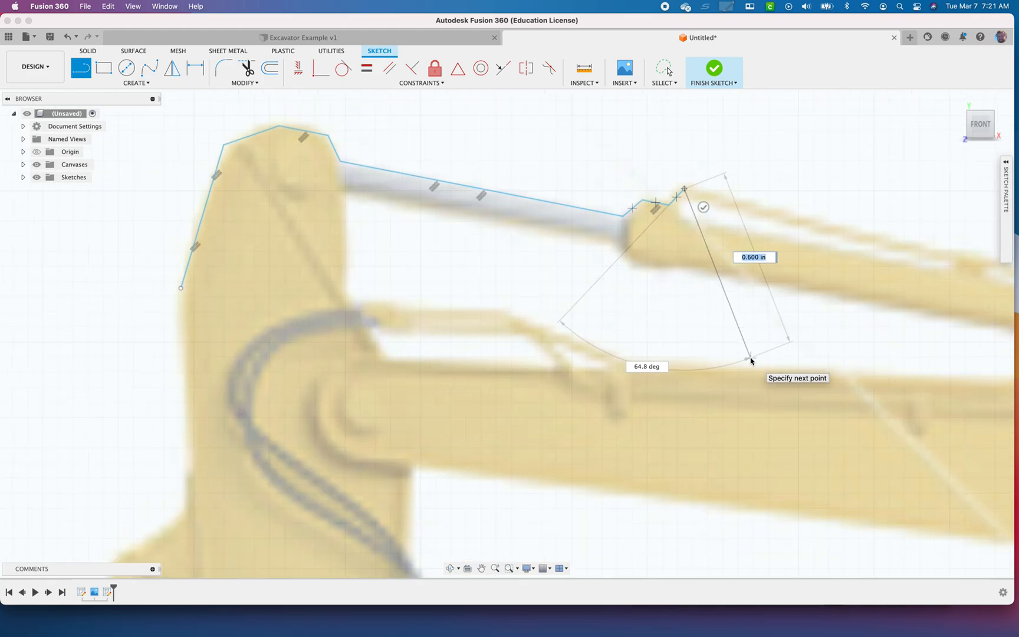
{"action": "middle_click_drag", "start_coordinate": [809, 343], "coordinate": [581, 337]}
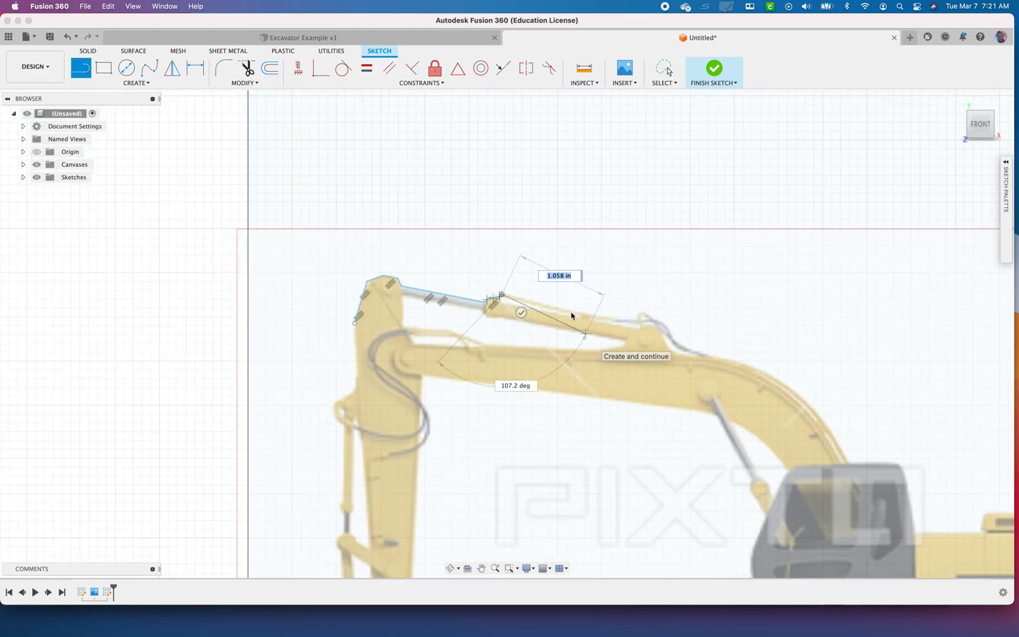
Switch to the Excavator Example v1 design and examine its completed excavator outline around the cab windows
{"action": "left_click", "coordinate": [383, 39]}
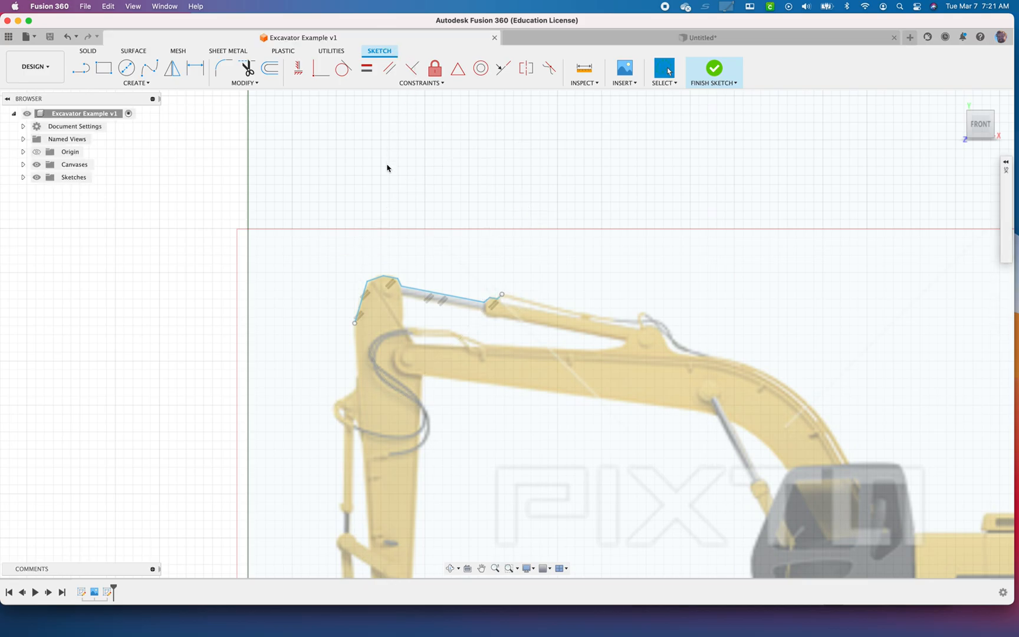
{"action": "scroll", "coordinate": [496, 337], "scroll_direction": "up", "scroll_amount": 3}
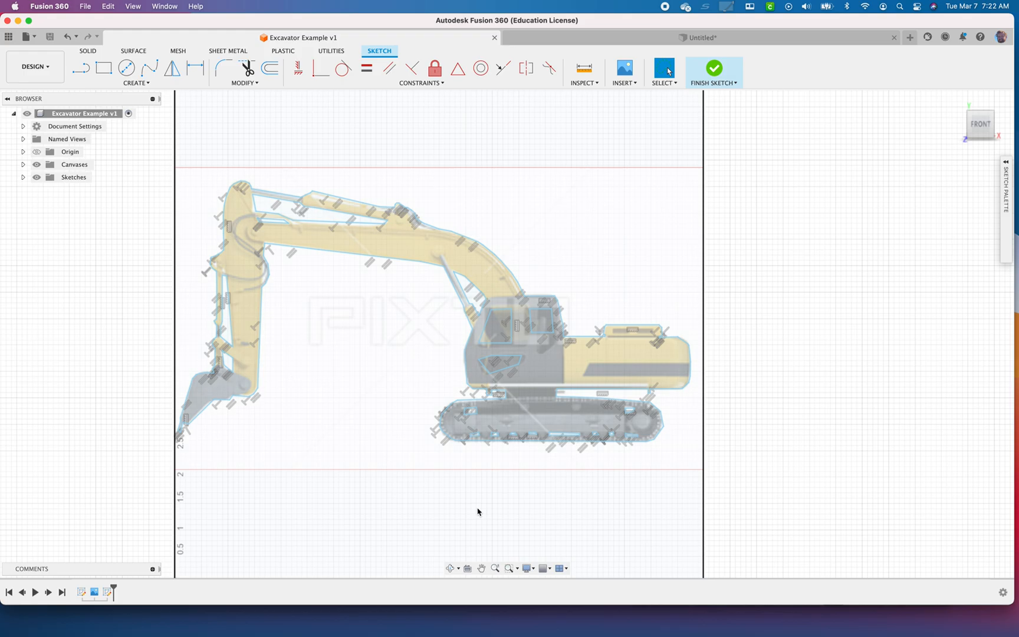
{"action": "scroll", "coordinate": [476, 332], "scroll_direction": "up", "scroll_amount": 10}
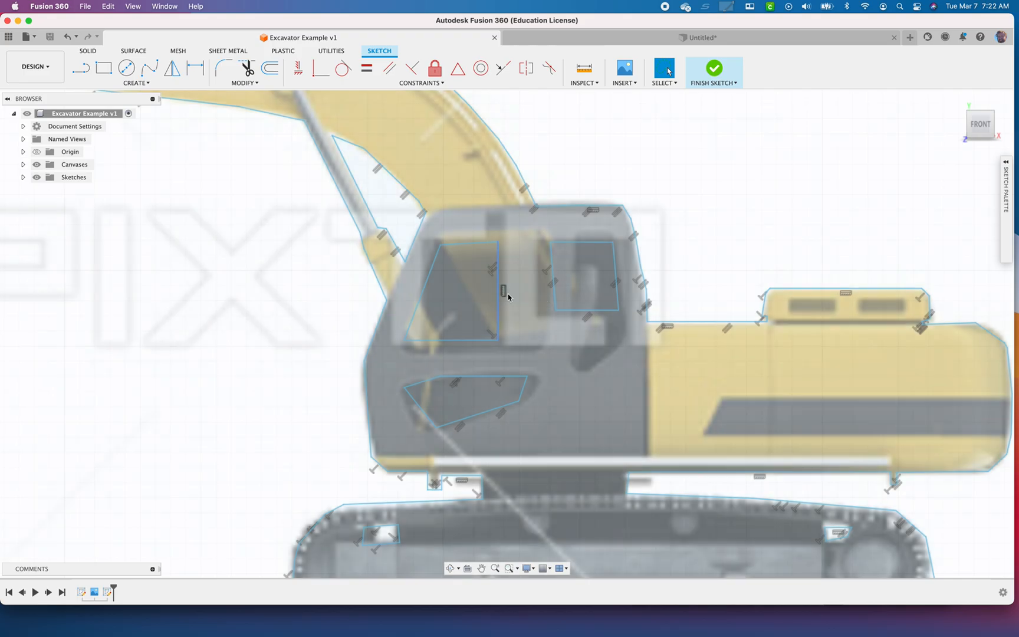
{"action": "scroll", "coordinate": [546, 353], "scroll_direction": "up", "scroll_amount": 5}
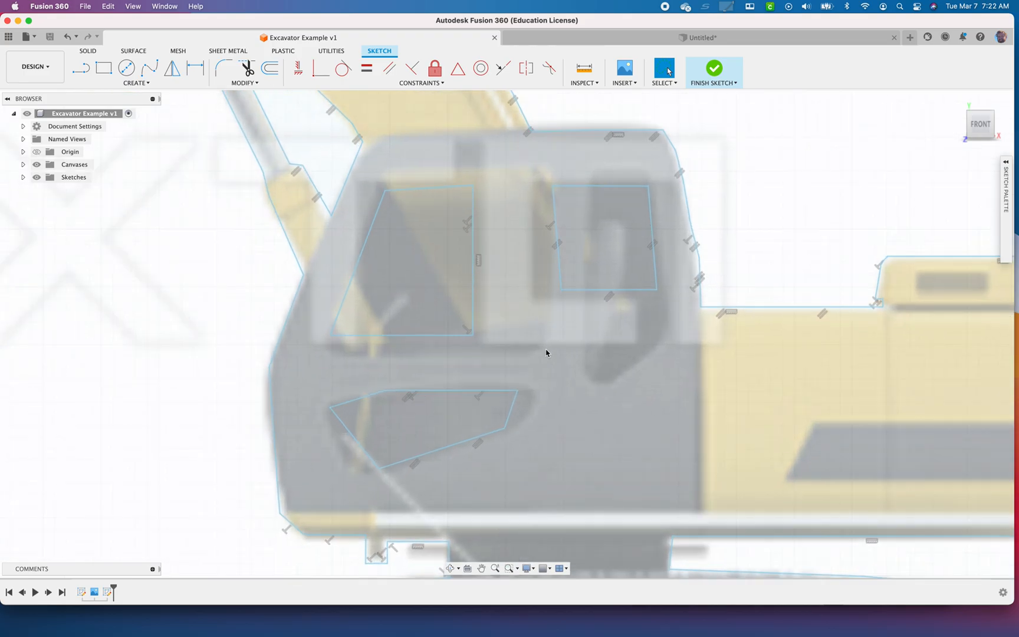
Draw a circle in the middle of the cab between the windows and dimension its diameter to 0.375 in
{"action": "key", "text": "c"}
{"action": "left_click", "coordinate": [538, 340]}
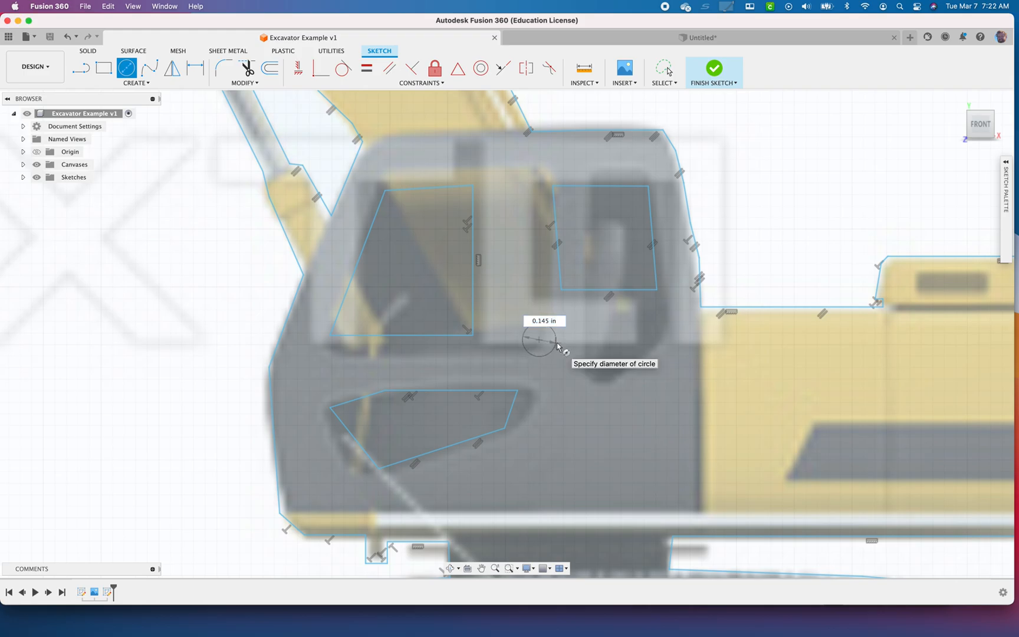
{"action": "left_click", "coordinate": [556, 345]}
{"action": "key", "text": "d"}
{"action": "left_click", "coordinate": [554, 339]}
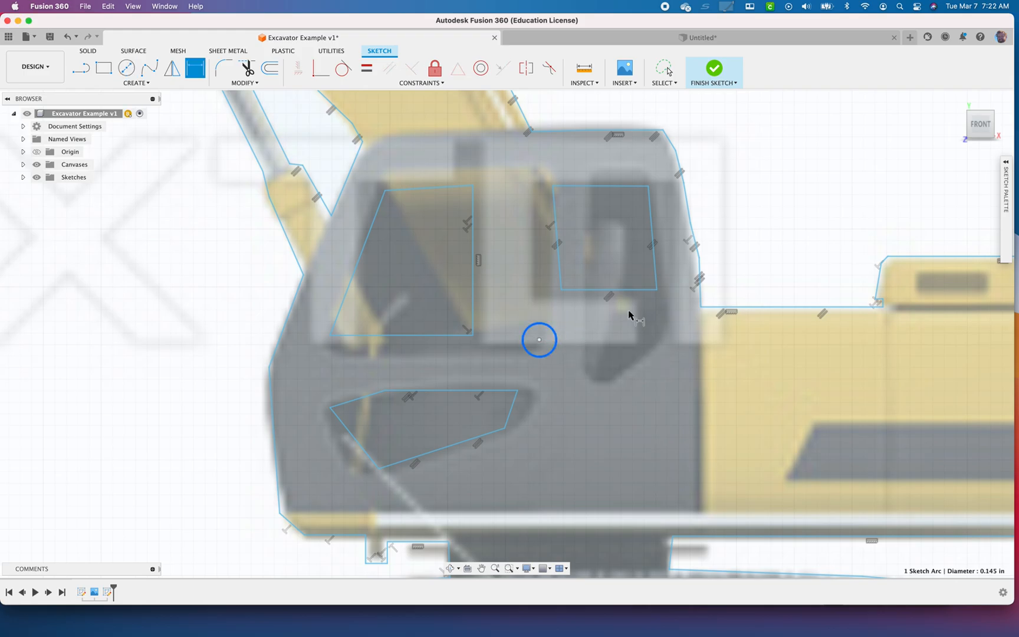
{"action": "left_click", "coordinate": [708, 267]}
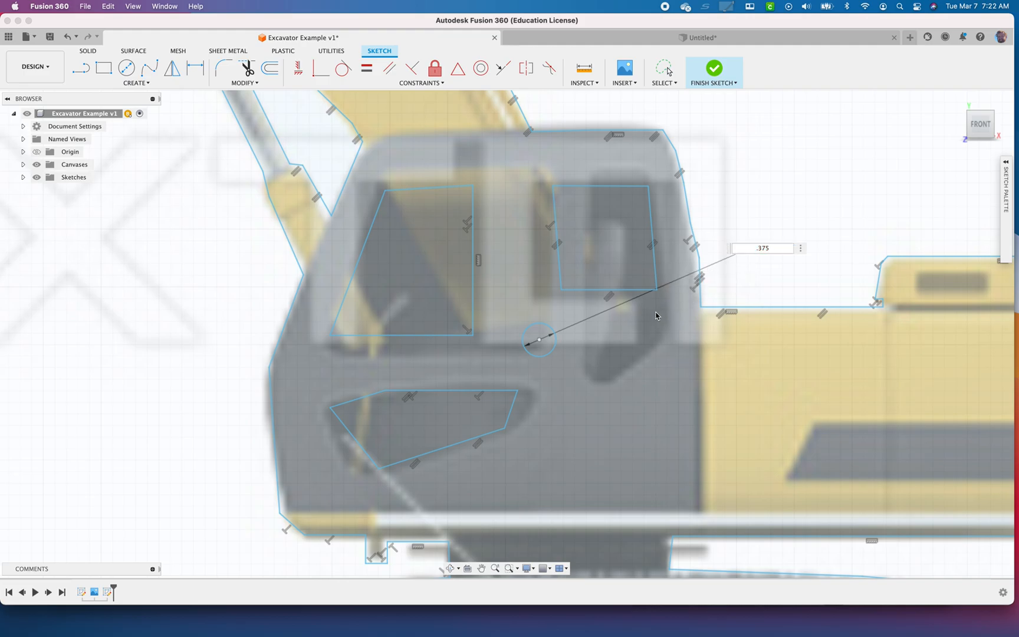
{"action": "key", "text": "d"}
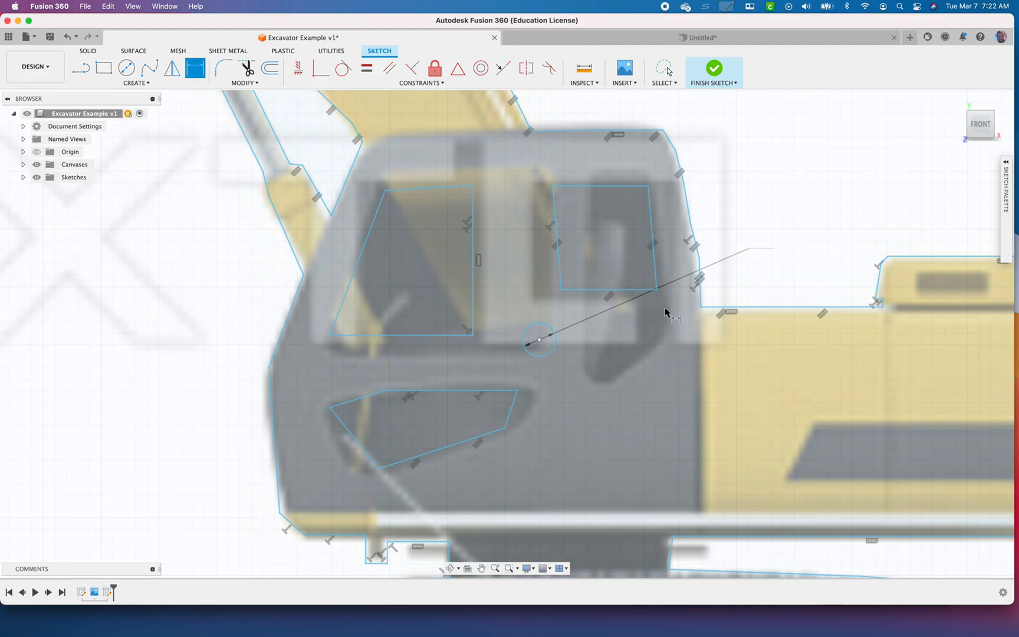
{"action": "scroll", "coordinate": [583, 350], "scroll_direction": "up", "scroll_amount": 3}
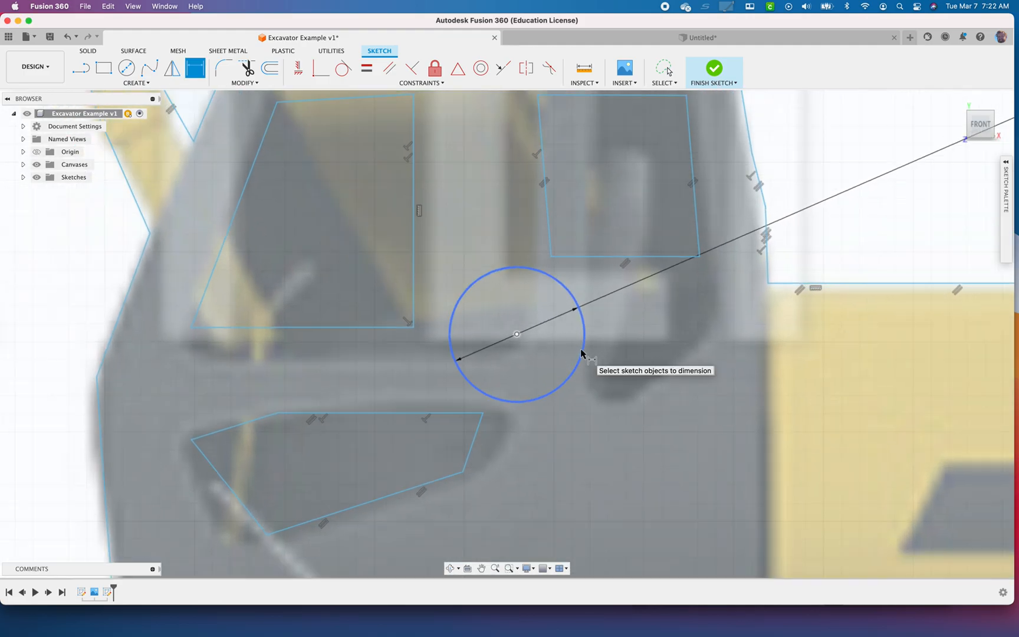
{"action": "key", "text": "Escape"}
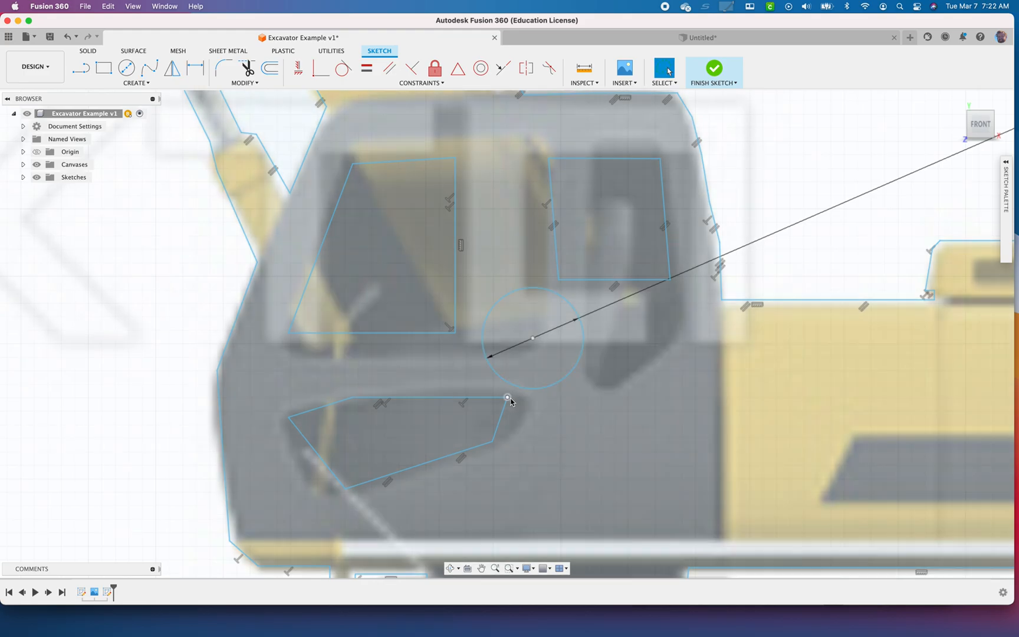
Reshape the three cab window outlines around the circle, narrowing the front and lower windows and shrinking the rear one
{"action": "left_click_drag", "start_coordinate": [510, 399], "coordinate": [485, 400]}
{"action": "left_click_drag", "start_coordinate": [458, 321], "coordinate": [439, 307]}
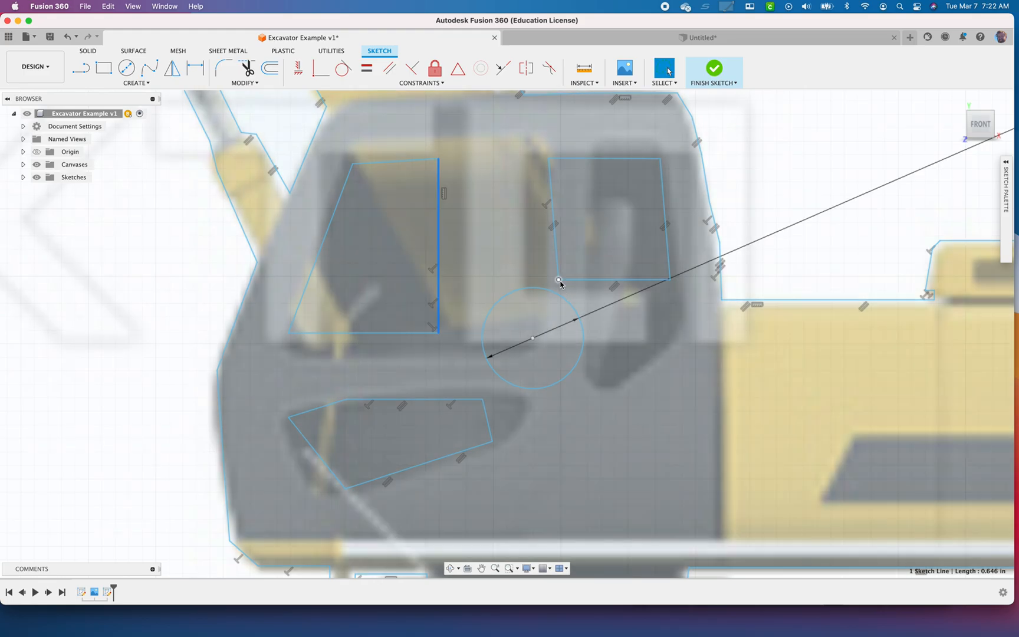
{"action": "left_click_drag", "start_coordinate": [558, 280], "coordinate": [589, 271]}
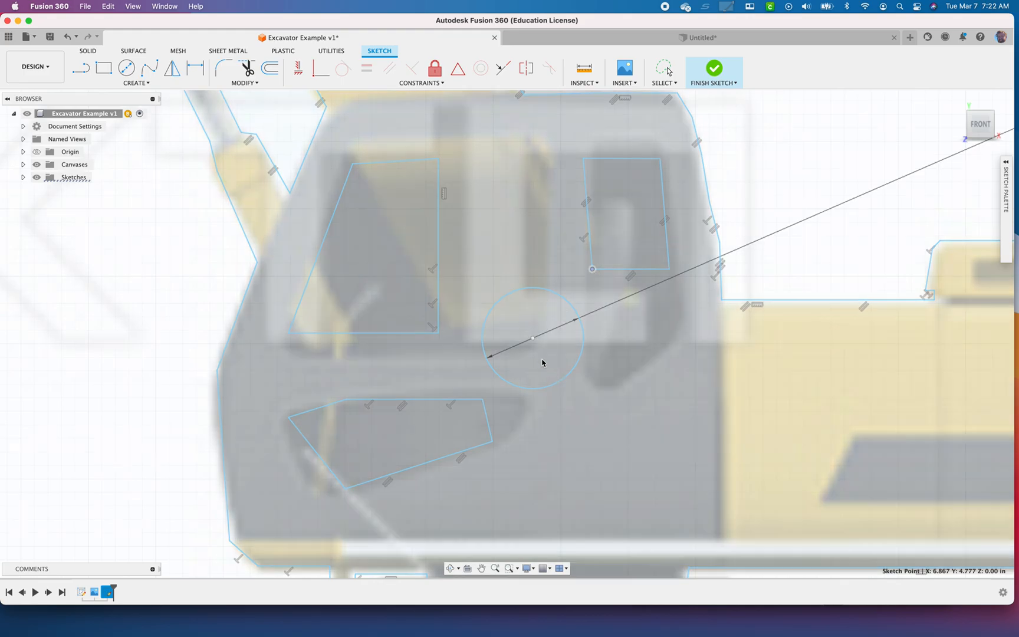
{"action": "left_click", "coordinate": [592, 269]}
Extend the boom into the cab with three connected lines that run down from its edges and enclose the circle
{"action": "scroll", "coordinate": [555, 348], "scroll_direction": "up", "scroll_amount": 5}
{"action": "scroll", "coordinate": [555, 348], "scroll_direction": "down", "scroll_amount": 10}
{"action": "scroll", "coordinate": [554, 349], "scroll_direction": "down", "scroll_amount": 5}
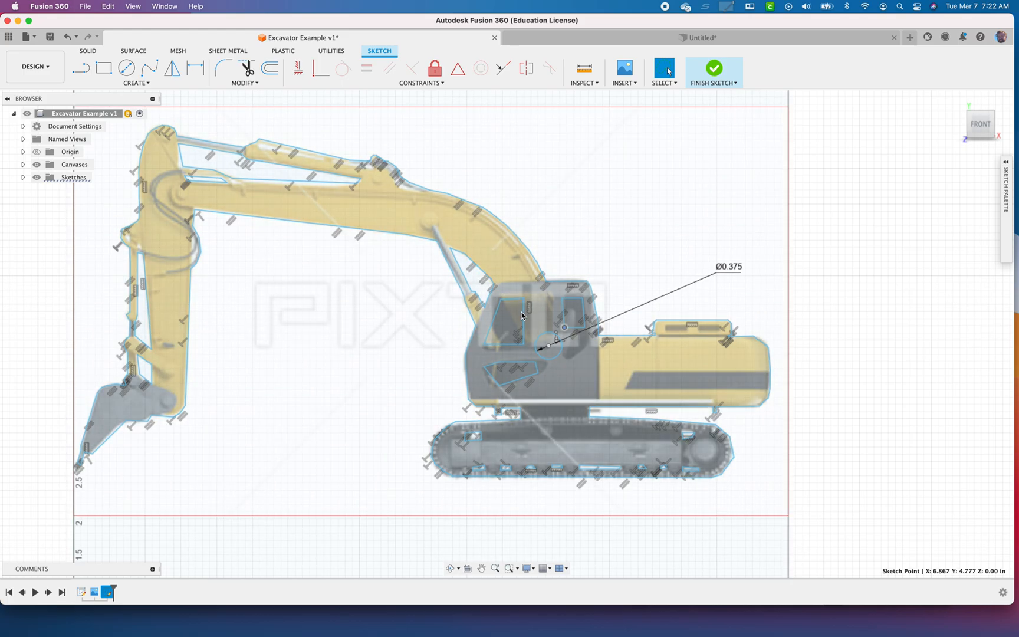
{"action": "key", "text": "l"}
{"action": "scroll", "coordinate": [501, 292], "scroll_direction": "up", "scroll_amount": 5}
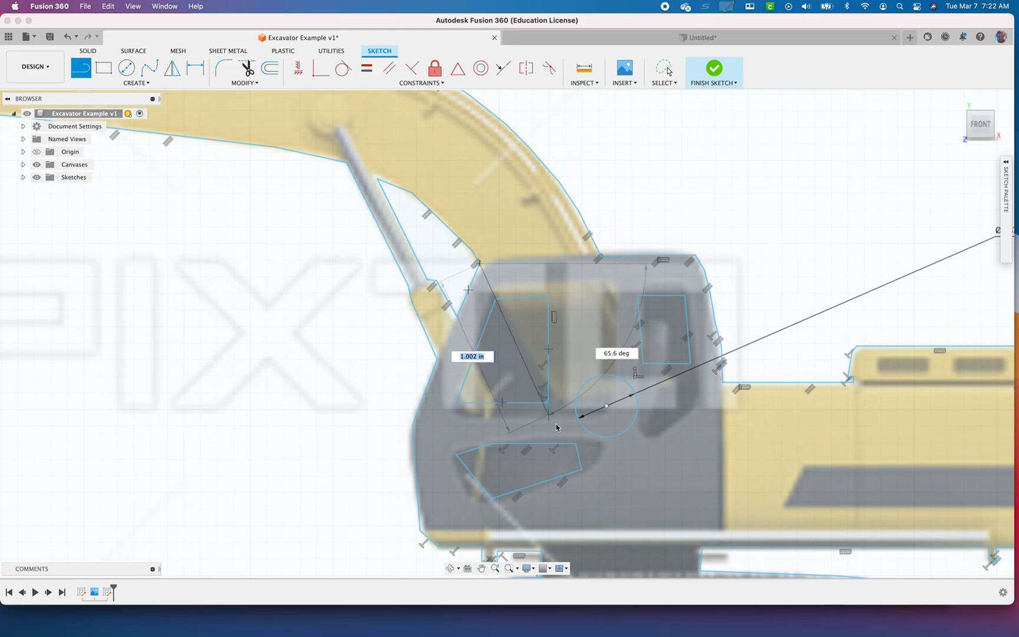
{"action": "left_click", "coordinate": [578, 492]}
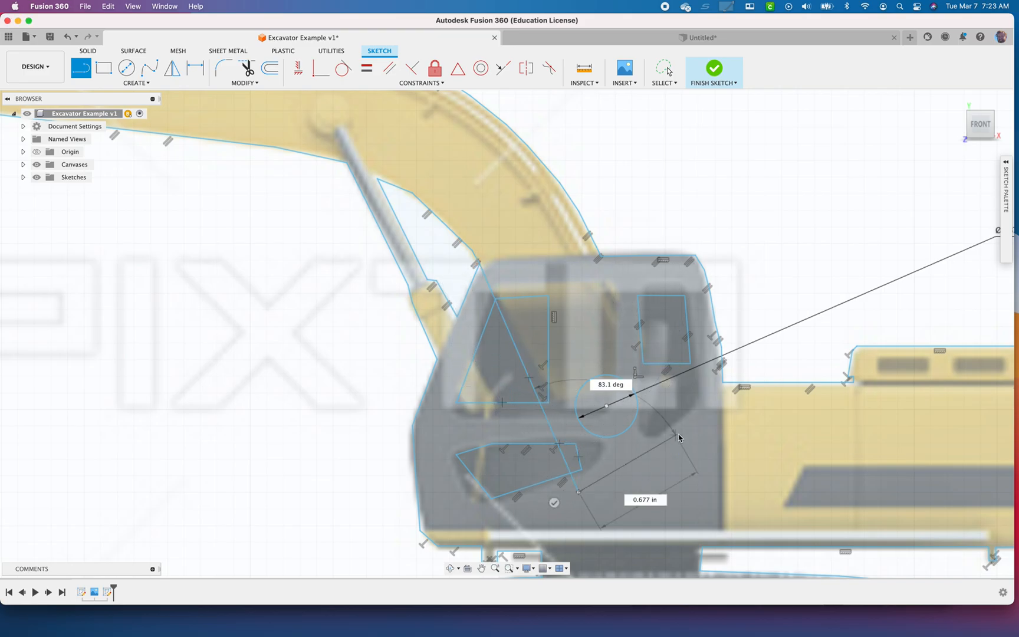
{"action": "left_click", "coordinate": [604, 256]}
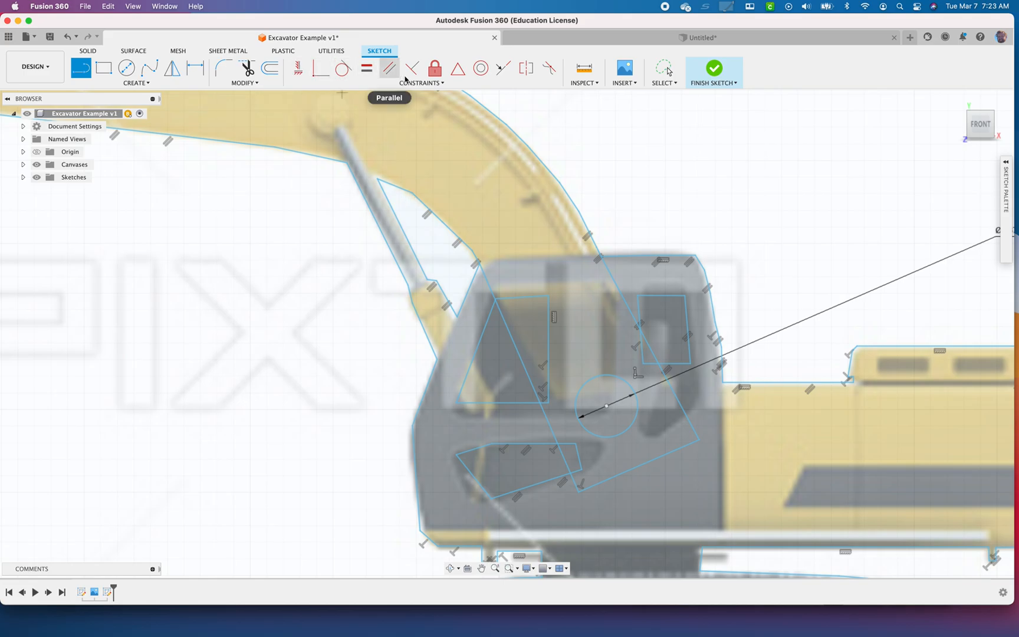
Fillet the two lower corners of the boom extension with a 0.20 in radius and finish the sketch
{"action": "left_click", "coordinate": [225, 68]}
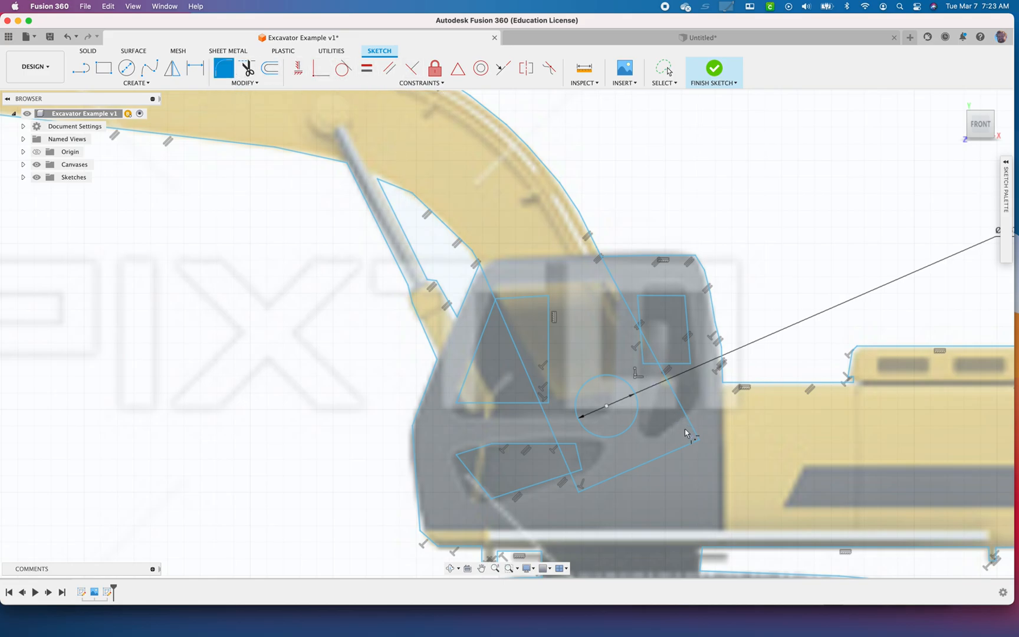
{"action": "left_click", "coordinate": [696, 441]}
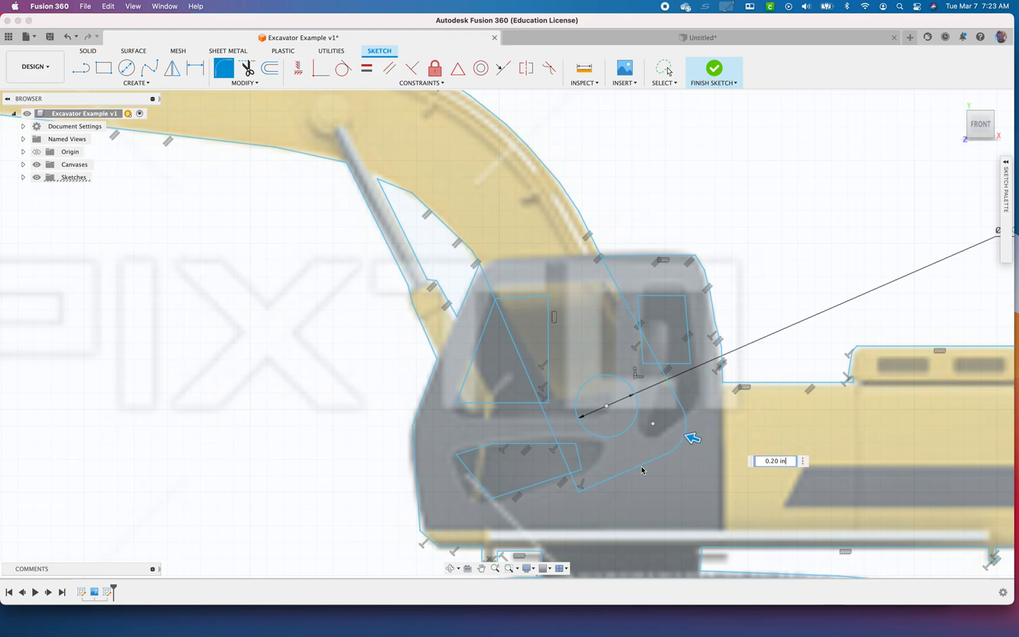
{"action": "left_click", "coordinate": [584, 491]}
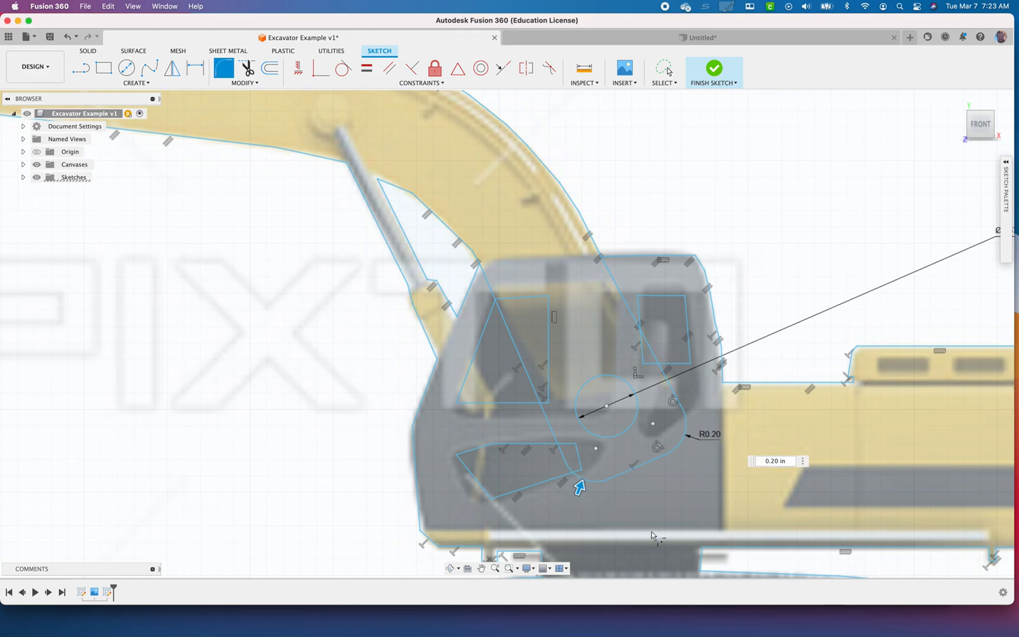
{"action": "left_click", "coordinate": [715, 70]}
Hide the excavator screenshot canvas so only the sketch outlines remain displayed
{"action": "scroll", "coordinate": [622, 320], "scroll_direction": "down", "scroll_amount": 10}
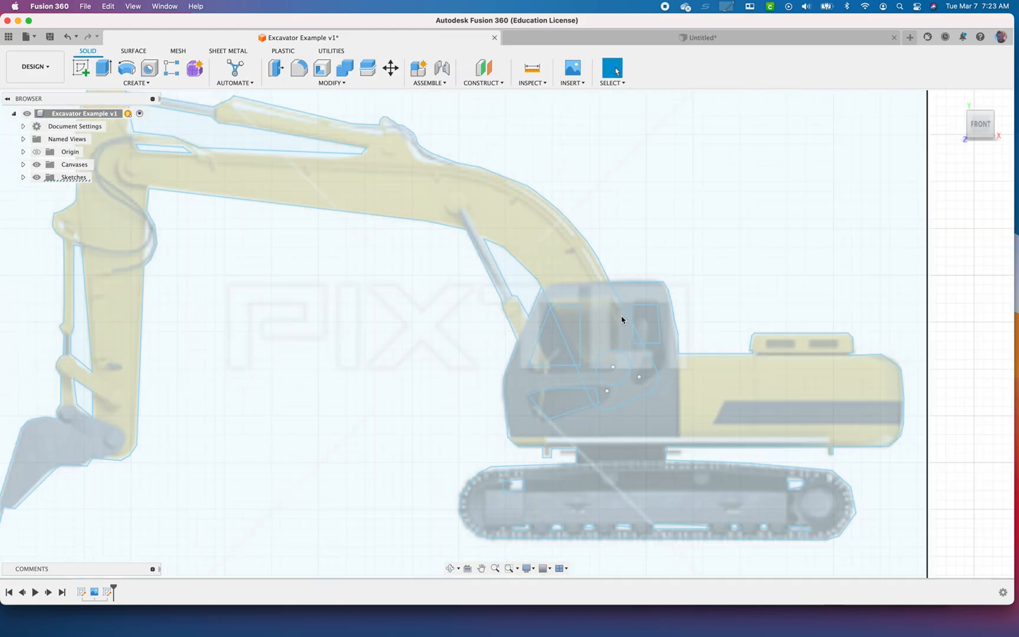
{"action": "middle_click_drag", "start_coordinate": [710, 307], "coordinate": [677, 279]}
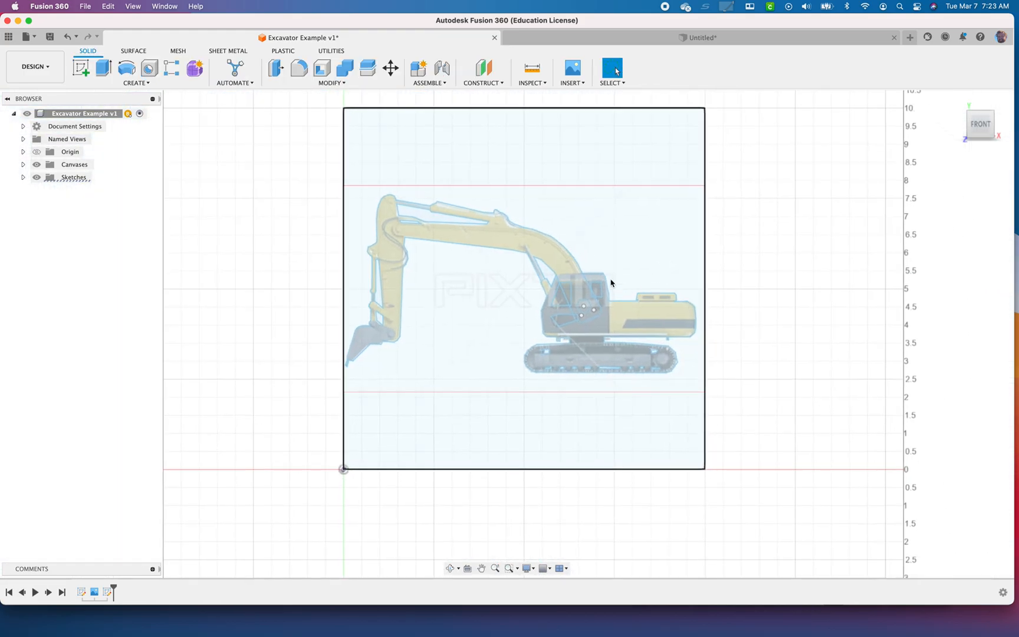
{"action": "left_click", "coordinate": [23, 164]}
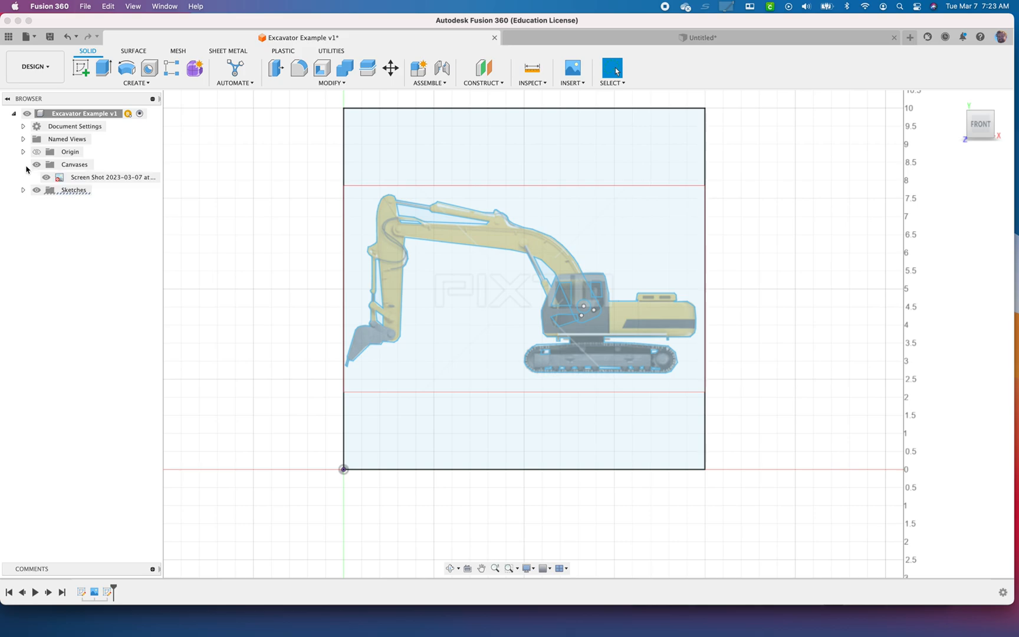
{"action": "left_click", "coordinate": [46, 177]}
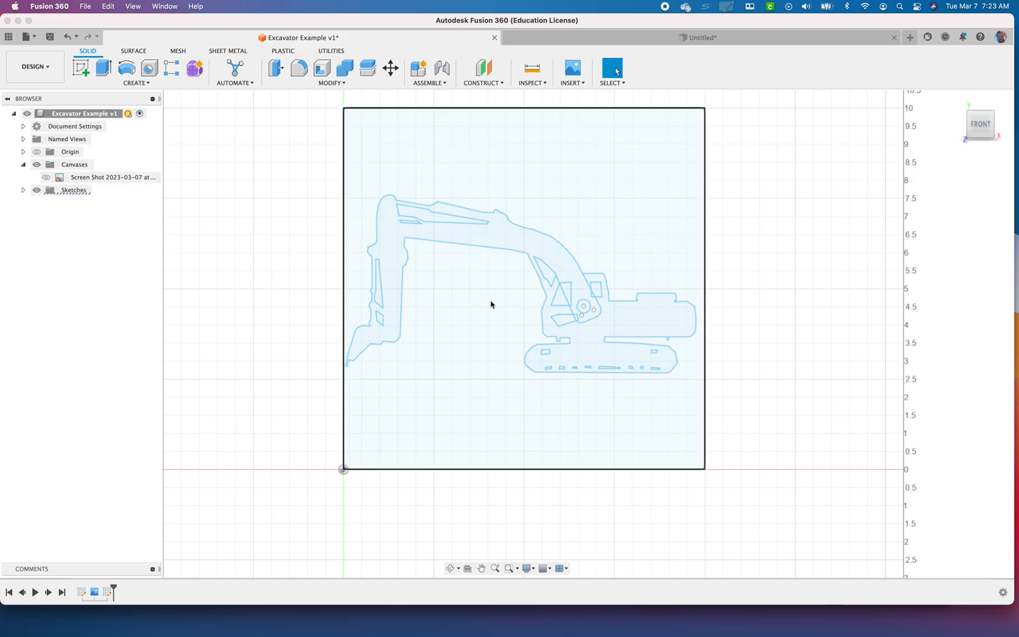
Expand the list of sketches and reopen Sketch2, the excavator outline, for editing
{"action": "right_click", "coordinate": [60, 195]}
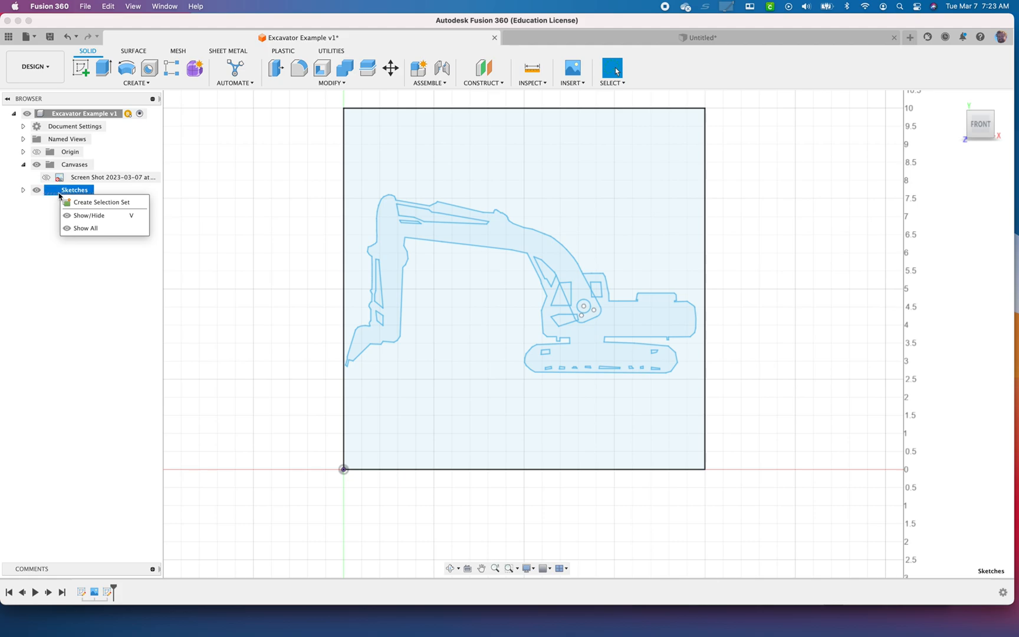
{"action": "left_click", "coordinate": [51, 242]}
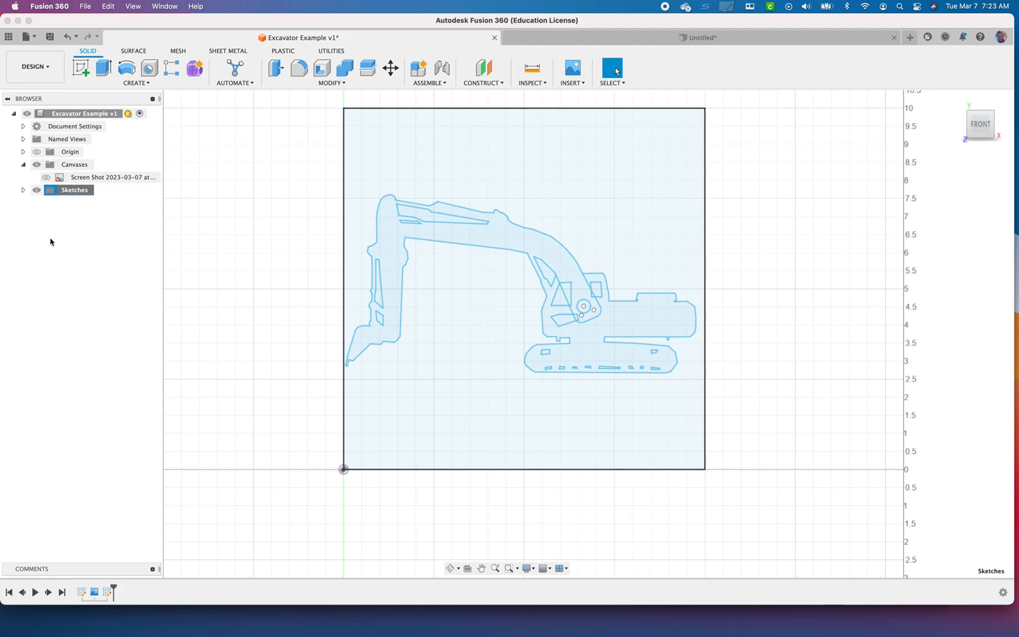
{"action": "right_click", "coordinate": [82, 196]}
{"action": "left_click", "coordinate": [23, 190]}
{"action": "left_click", "coordinate": [23, 190]}
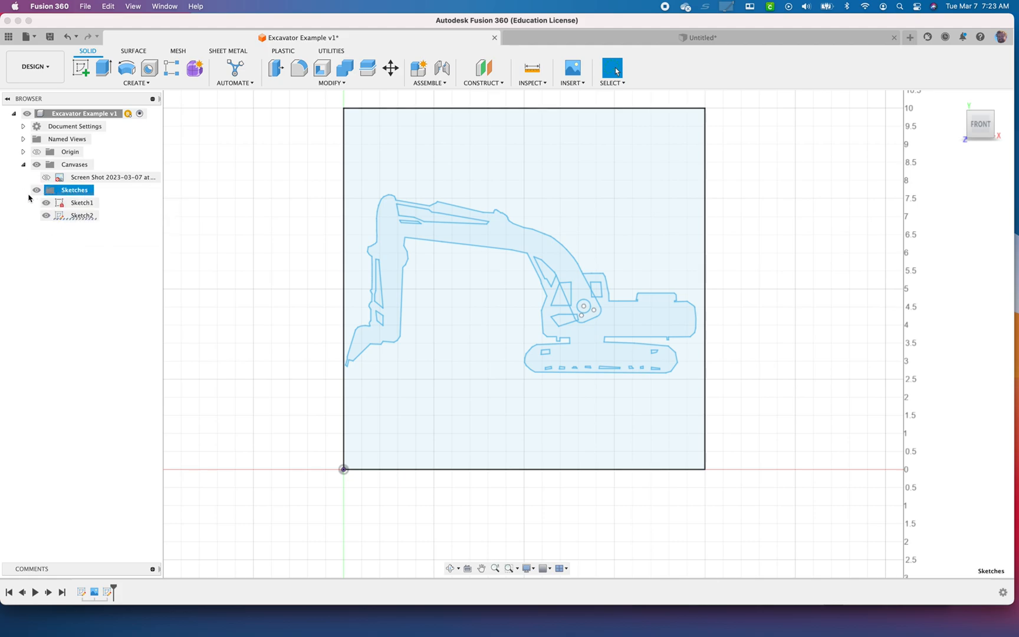
{"action": "right_click", "coordinate": [66, 222]}
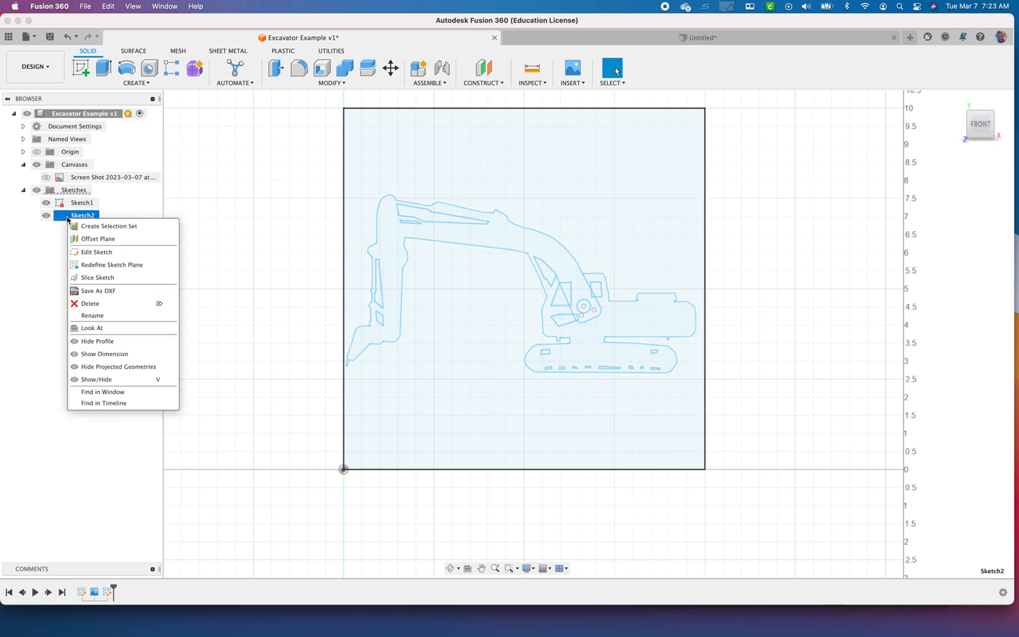
{"action": "left_click", "coordinate": [101, 252]}
Extend the boom cylinder into the cab with three connected lines, giving it a lower end about 0.14 in wide, and finish the sketch
{"action": "scroll", "coordinate": [538, 307], "scroll_direction": "down", "scroll_amount": 5}
{"action": "scroll", "coordinate": [546, 304], "scroll_direction": "up", "scroll_amount": 10}
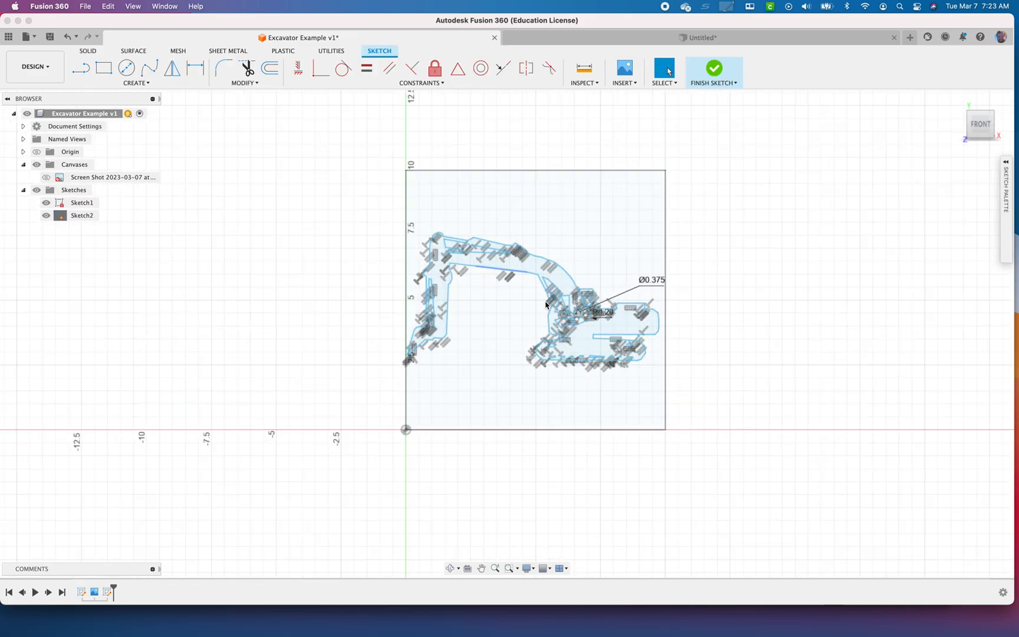
{"action": "scroll", "coordinate": [558, 310], "scroll_direction": "up", "scroll_amount": 3}
{"action": "key", "text": "l"}
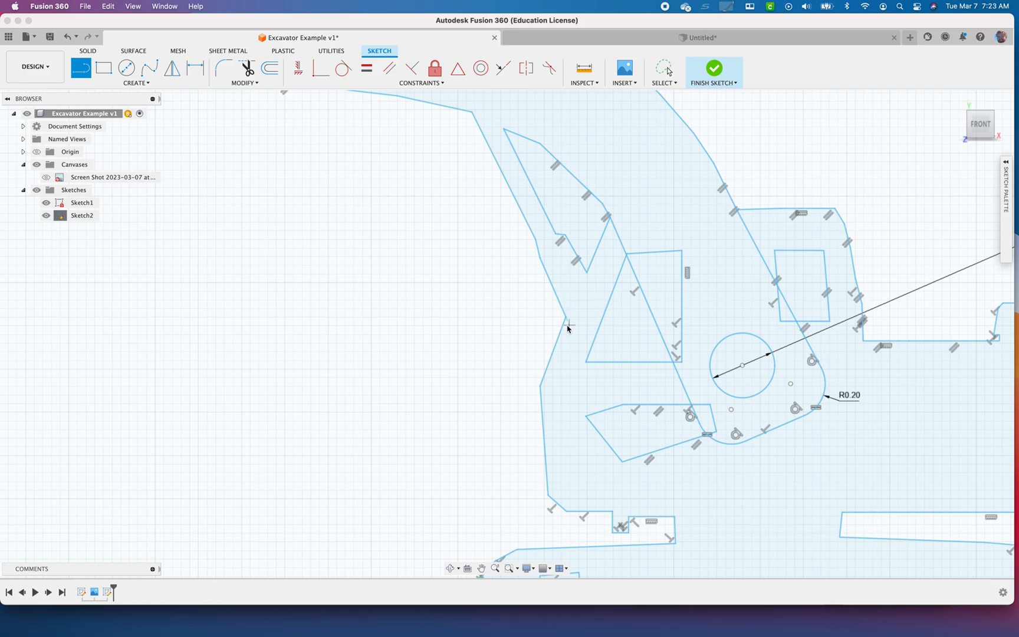
{"action": "left_click", "coordinate": [565, 316]}
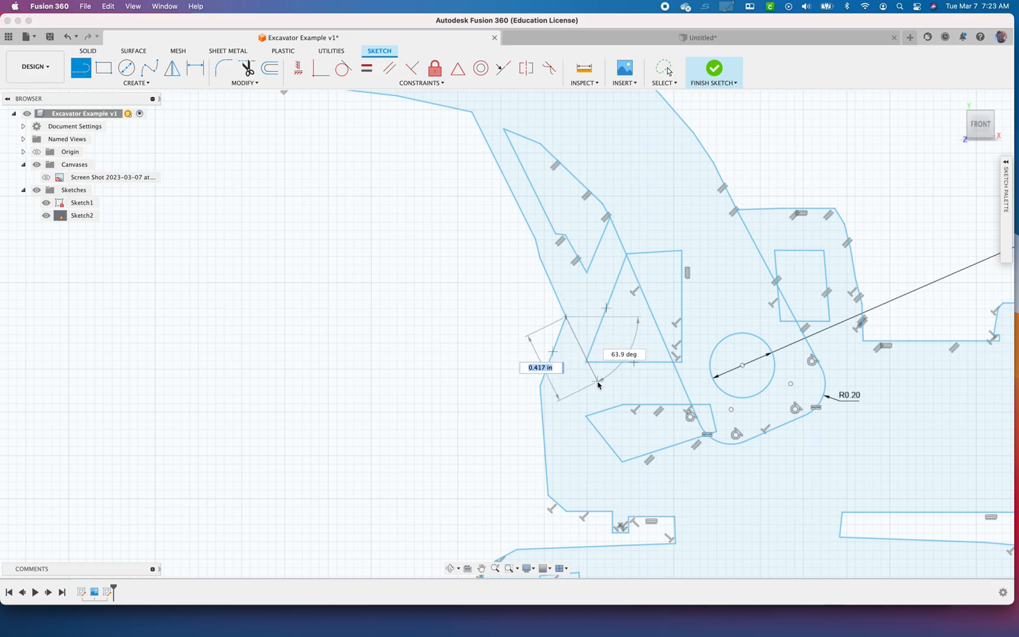
{"action": "left_click", "coordinate": [594, 377]}
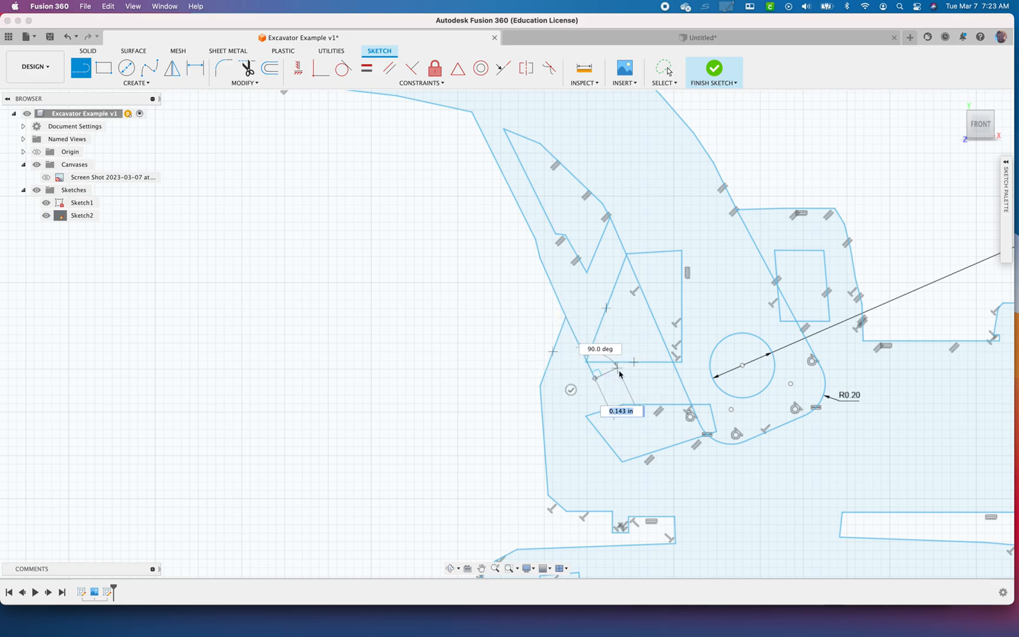
{"action": "left_click", "coordinate": [618, 367]}
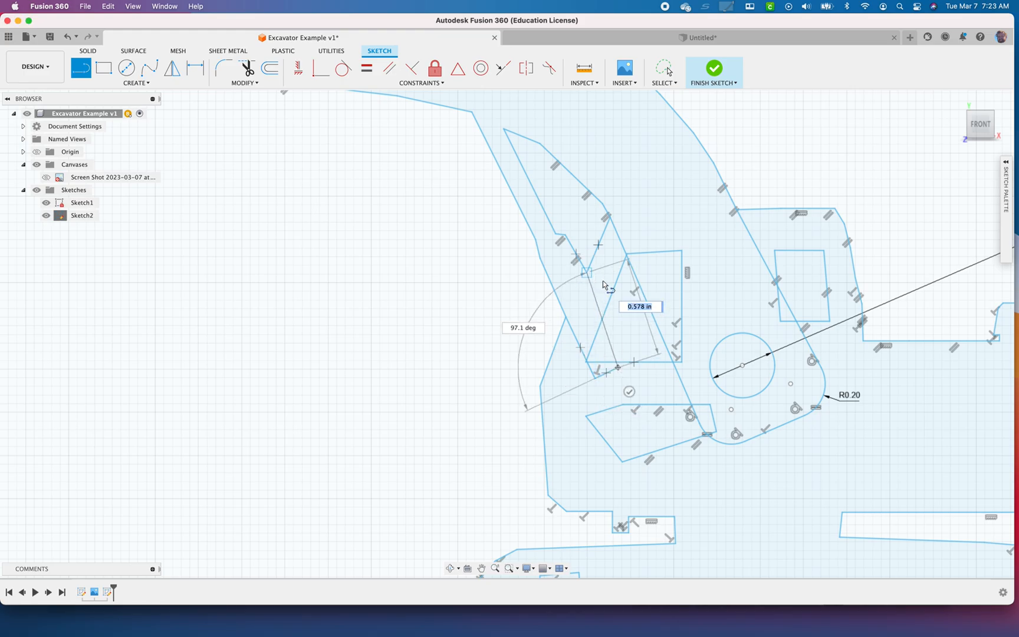
{"action": "left_click", "coordinate": [714, 68]}
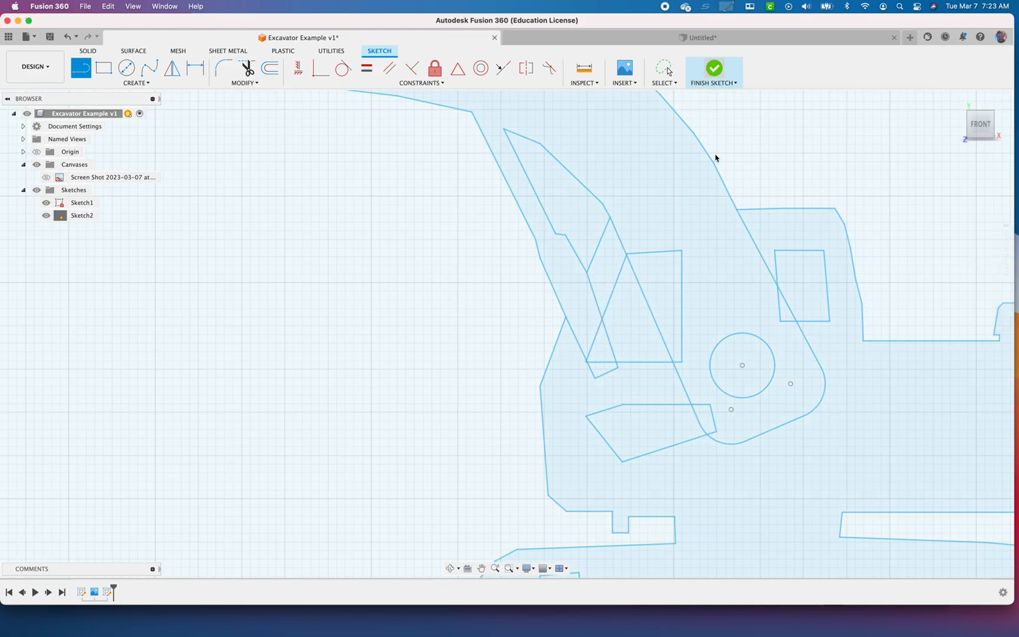
Save the design with the version description "User Saved" and check the project's file list for the saved design
{"action": "scroll", "coordinate": [672, 318], "scroll_direction": "down", "scroll_amount": 3}
{"action": "scroll", "coordinate": [671, 323], "scroll_direction": "down", "scroll_amount": 2}
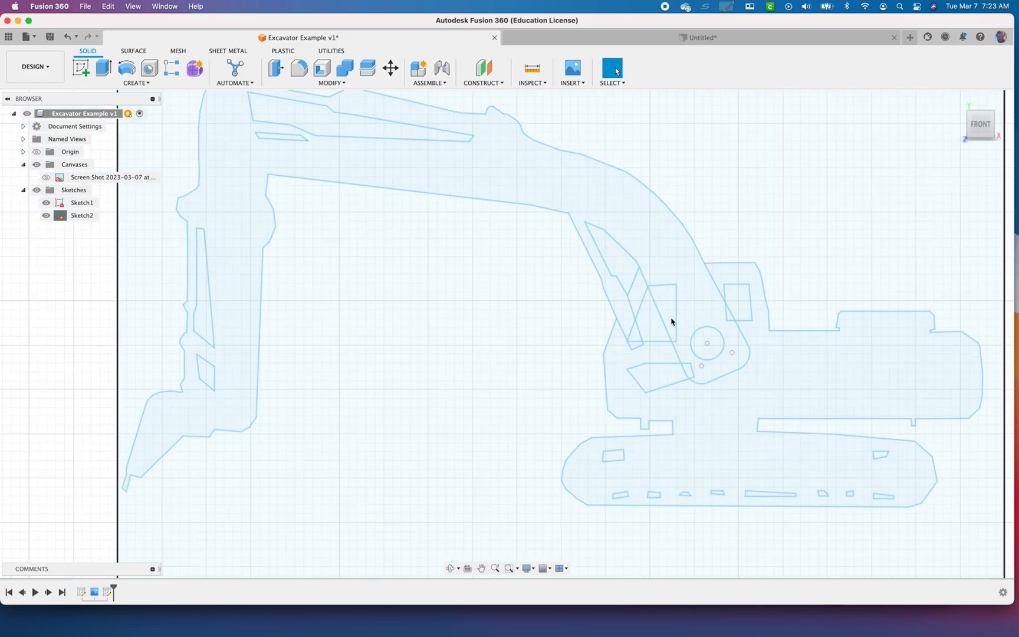
{"action": "key", "text": "super+s"}
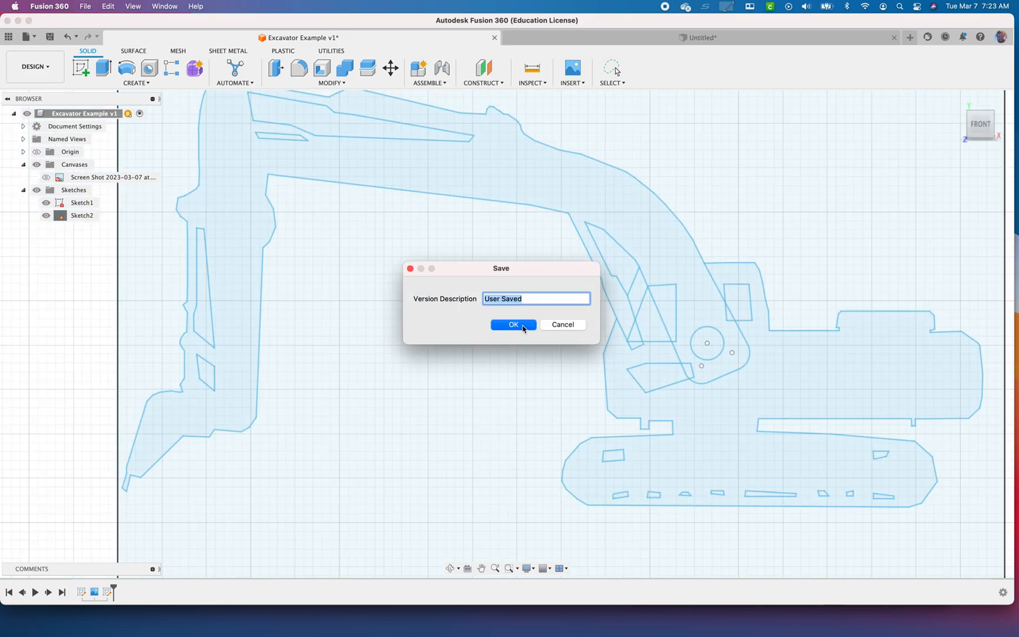
{"action": "left_click", "coordinate": [513, 325]}
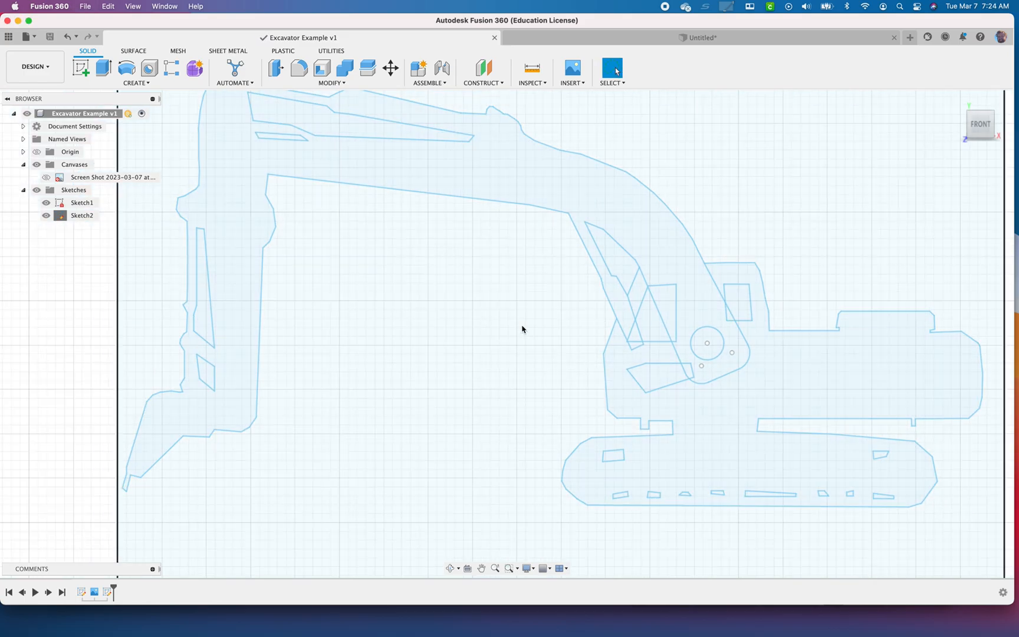
{"action": "left_click", "coordinate": [9, 36]}
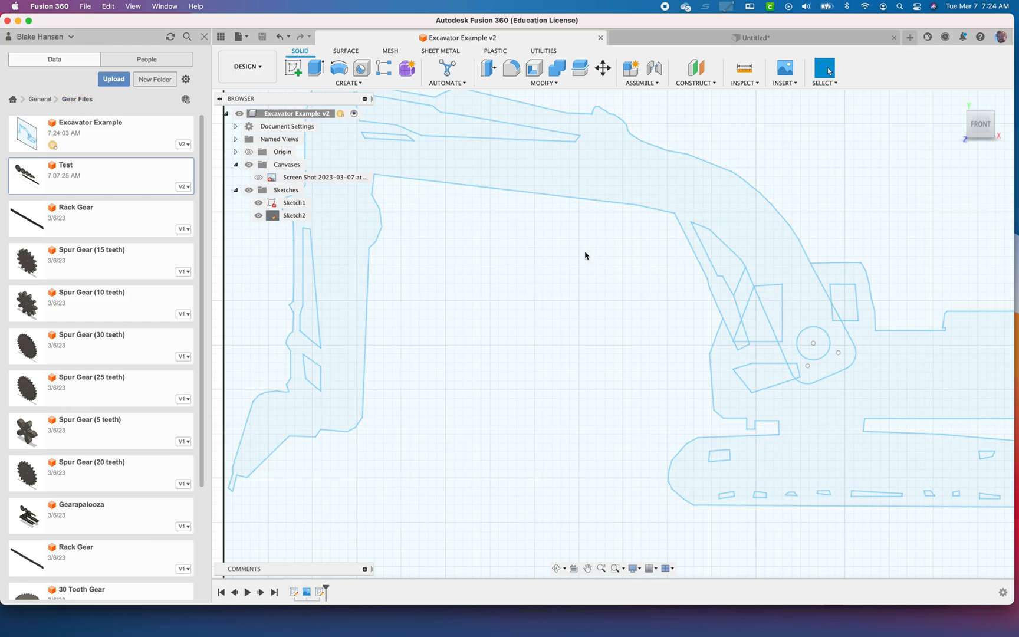
{"action": "left_click", "coordinate": [204, 37]}
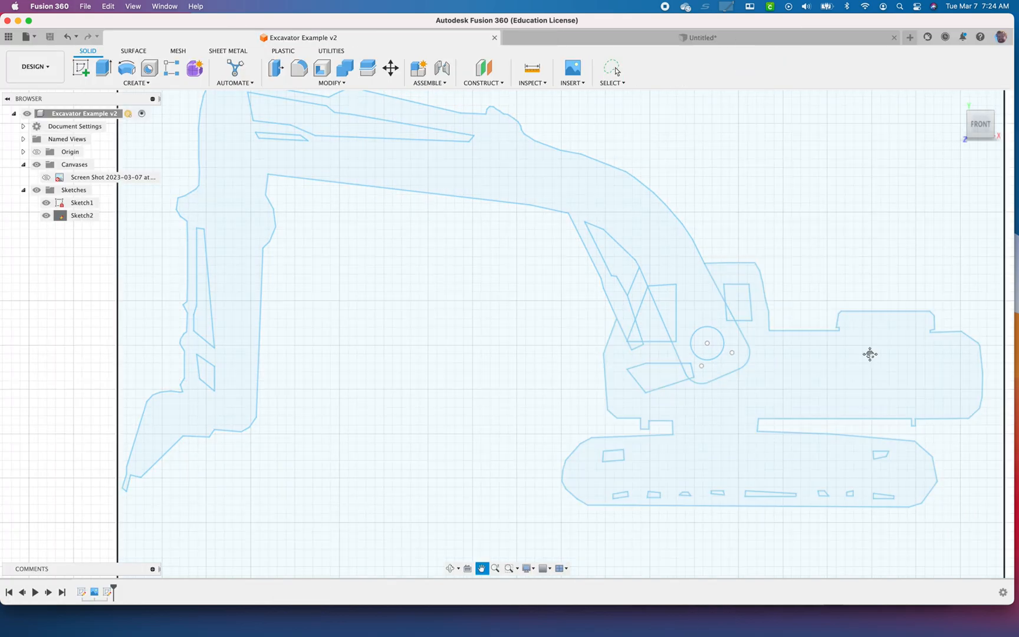
{"action": "scroll", "coordinate": [682, 407], "scroll_direction": "down", "scroll_amount": 3}
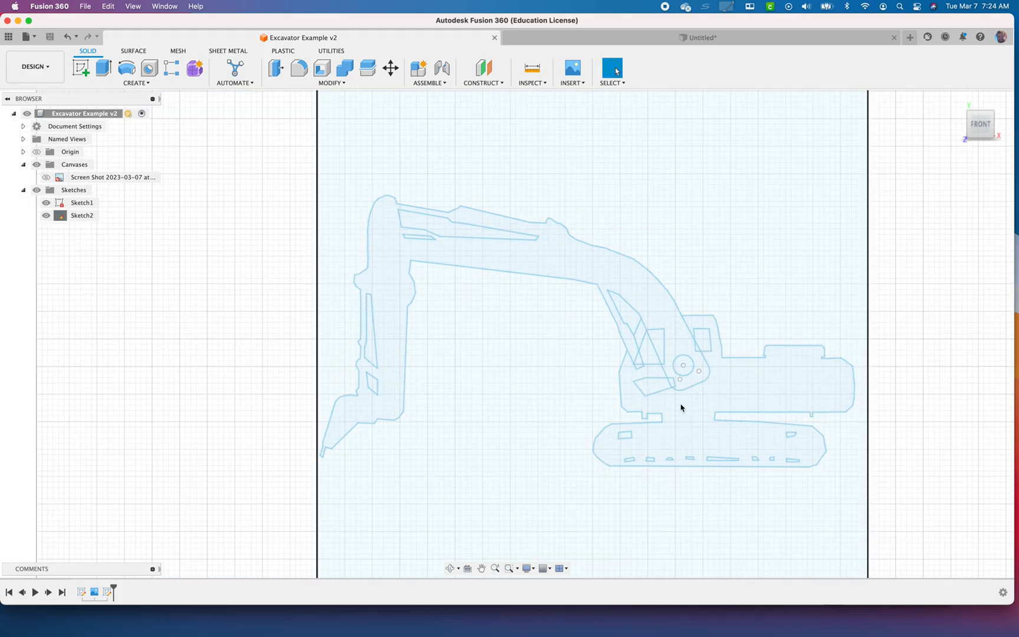
{"action": "key", "text": "e"}
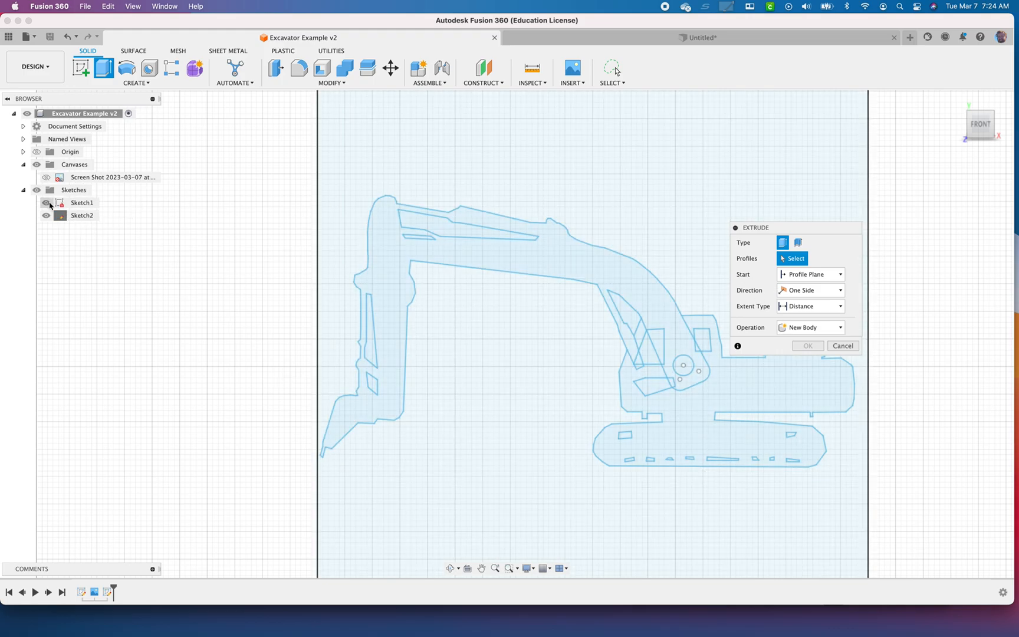
{"action": "left_click", "coordinate": [49, 204]}
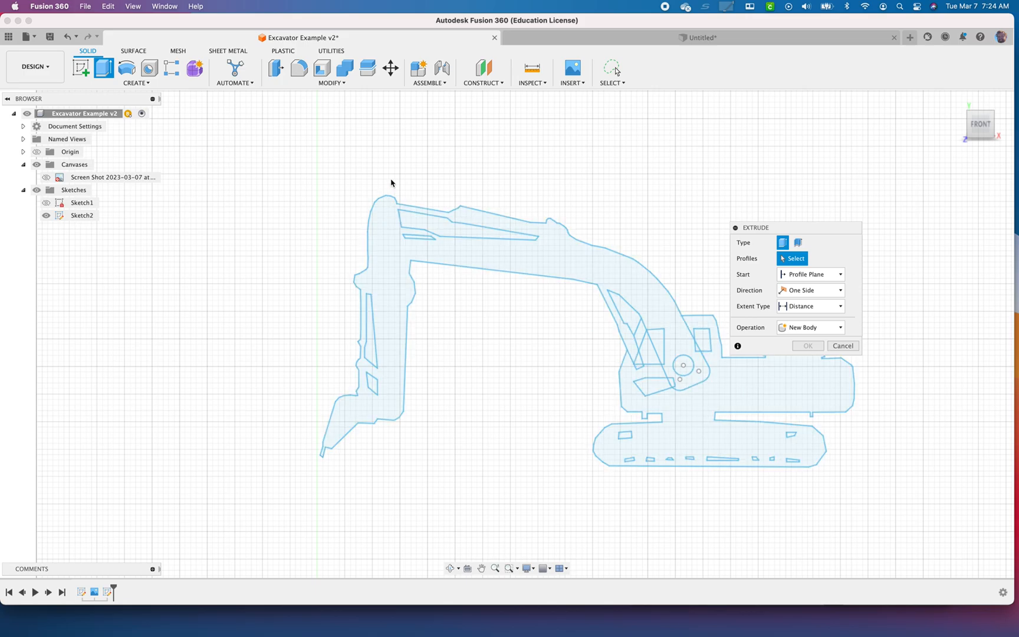
{"action": "left_click", "coordinate": [735, 378]}
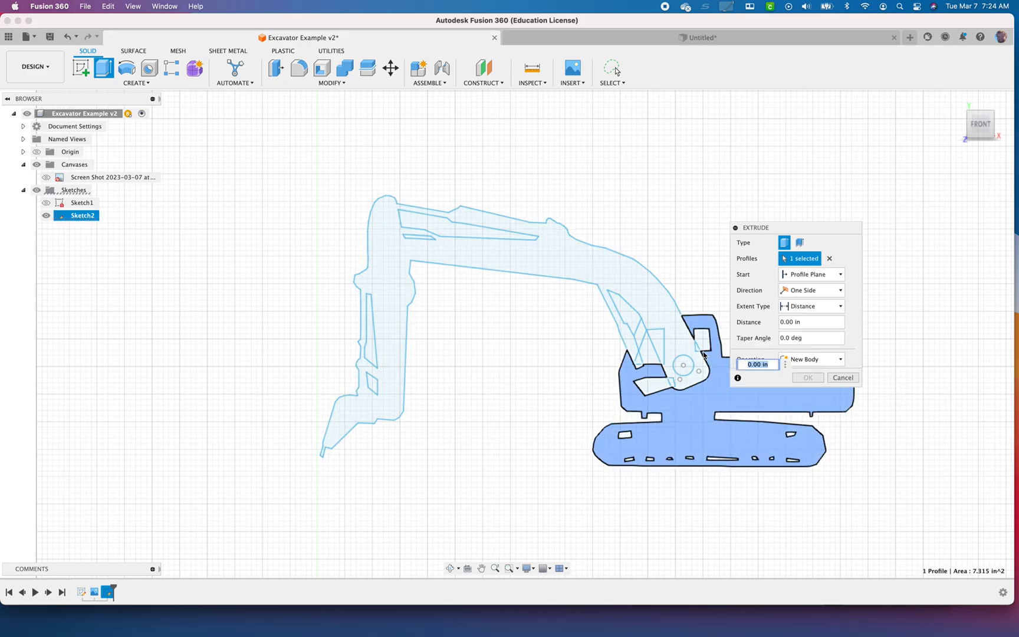
{"action": "scroll", "coordinate": [696, 349], "scroll_direction": "down", "scroll_amount": 3}
{"action": "scroll", "coordinate": [696, 349], "scroll_direction": "up", "scroll_amount": 5}
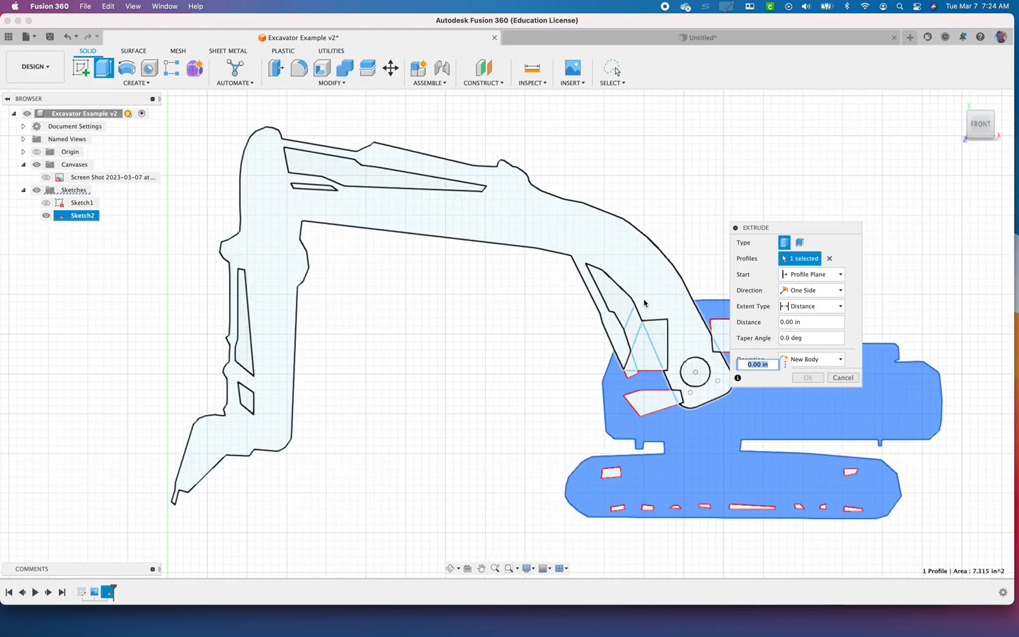
{"action": "left_click", "coordinate": [841, 378]}
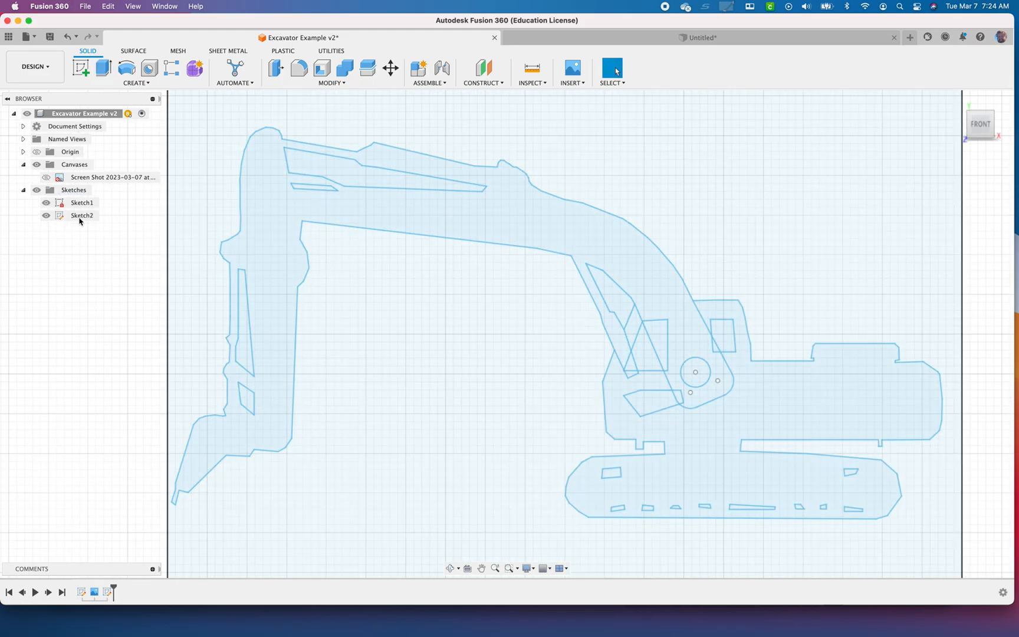
Reopen Sketch2, draw the missing cab roof line about 0.73 in long from the cylinder's upper corner to the boom's edge, and finish the sketch
{"action": "right_click", "coordinate": [80, 217]}
{"action": "left_click", "coordinate": [109, 251]}
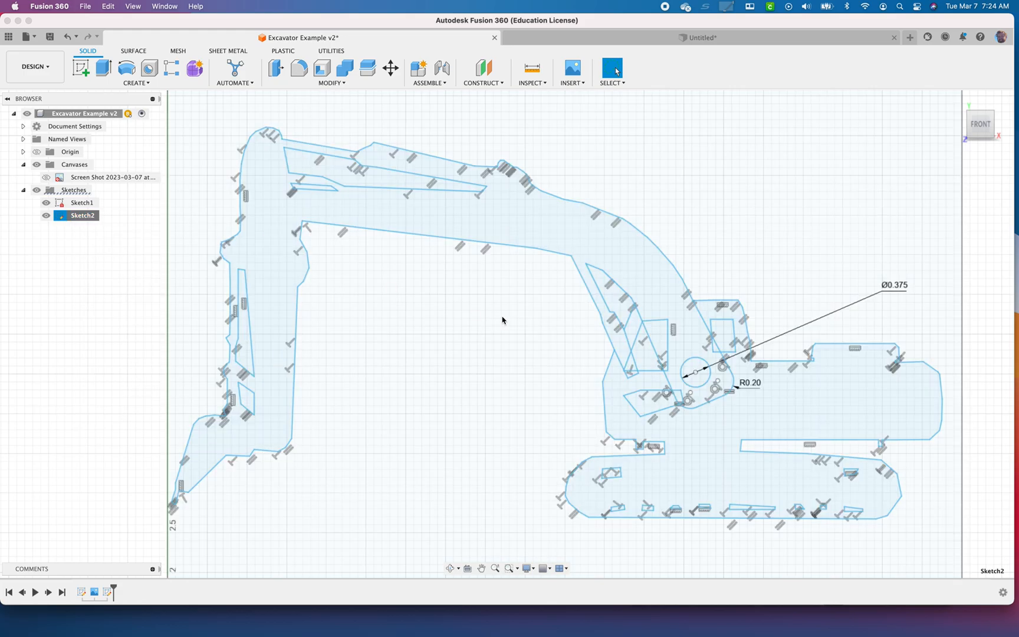
{"action": "scroll", "coordinate": [644, 338], "scroll_direction": "up", "scroll_amount": 5}
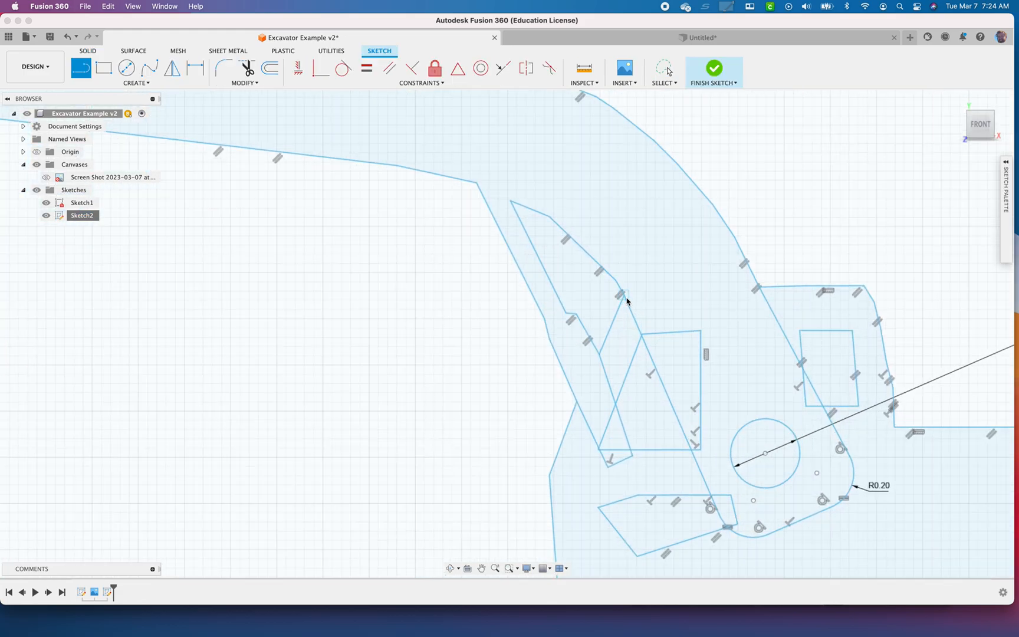
{"action": "key", "text": "l"}
{"action": "left_click", "coordinate": [622, 293]}
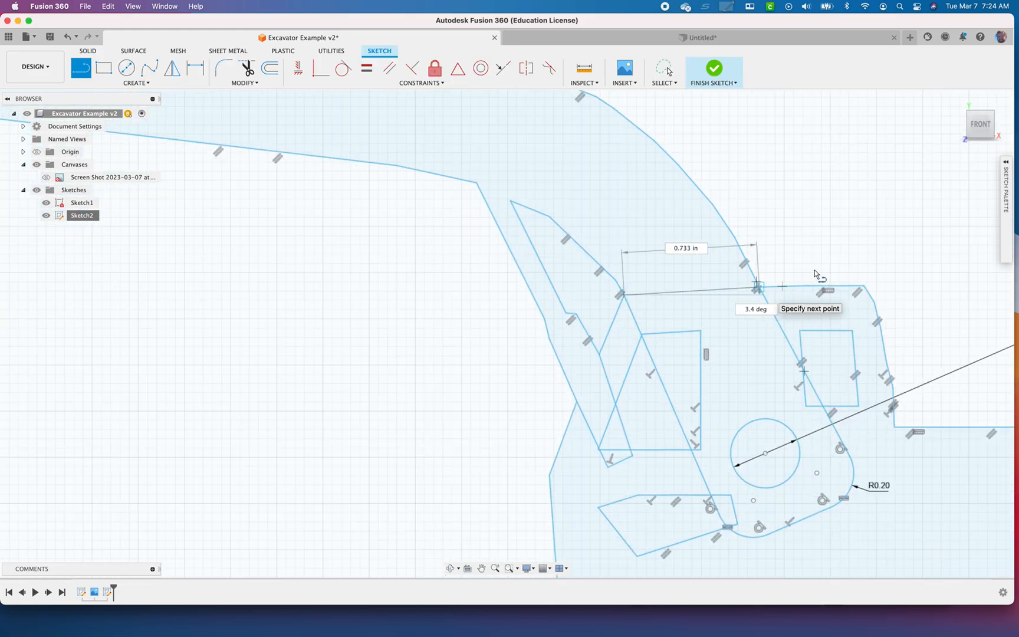
{"action": "left_click", "coordinate": [715, 73]}
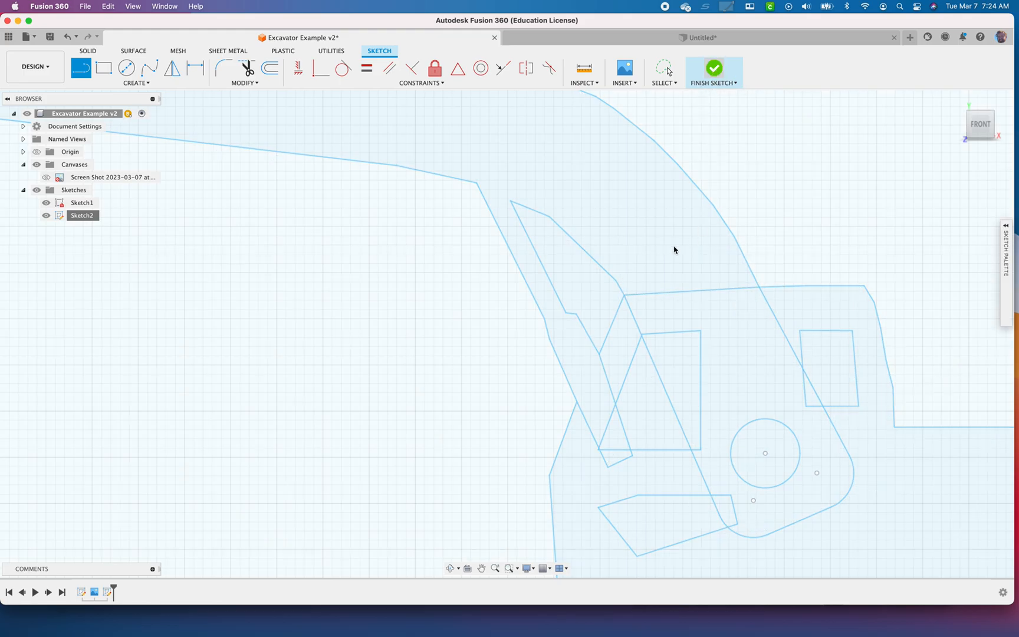
{"action": "scroll", "coordinate": [632, 332], "scroll_direction": "down", "scroll_amount": 10}
{"action": "key", "text": "e"}
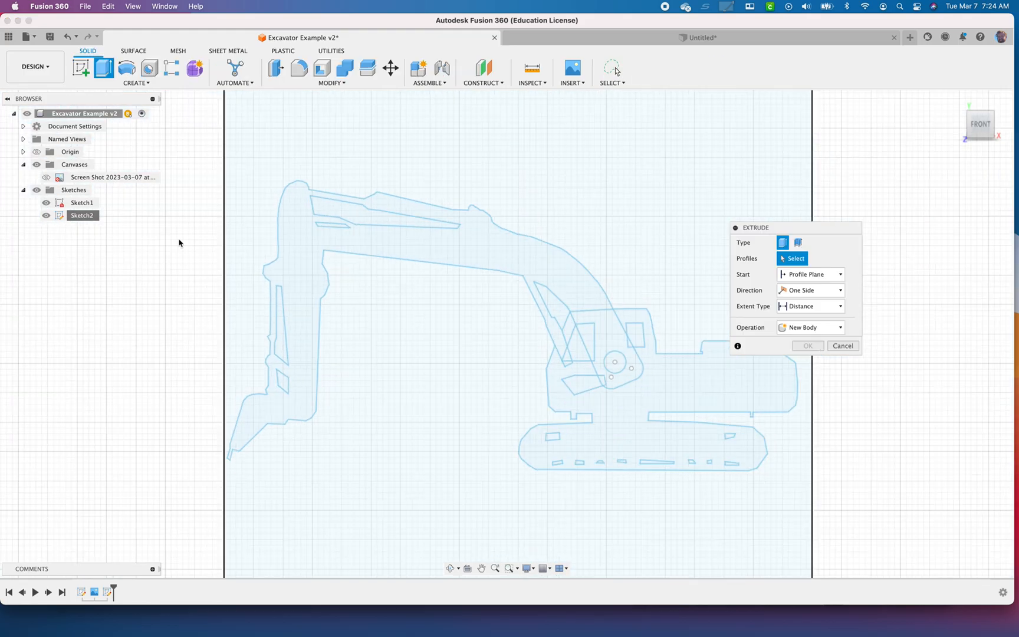
{"action": "left_click", "coordinate": [46, 203]}
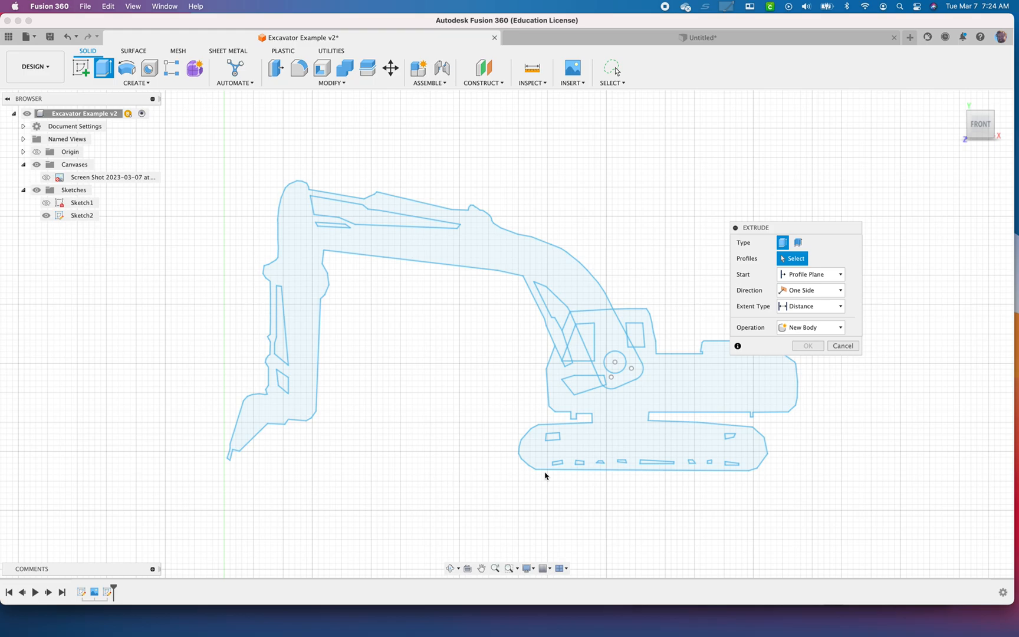
{"action": "left_click", "coordinate": [612, 407]}
{"action": "scroll", "coordinate": [613, 381], "scroll_direction": "up", "scroll_amount": 3}
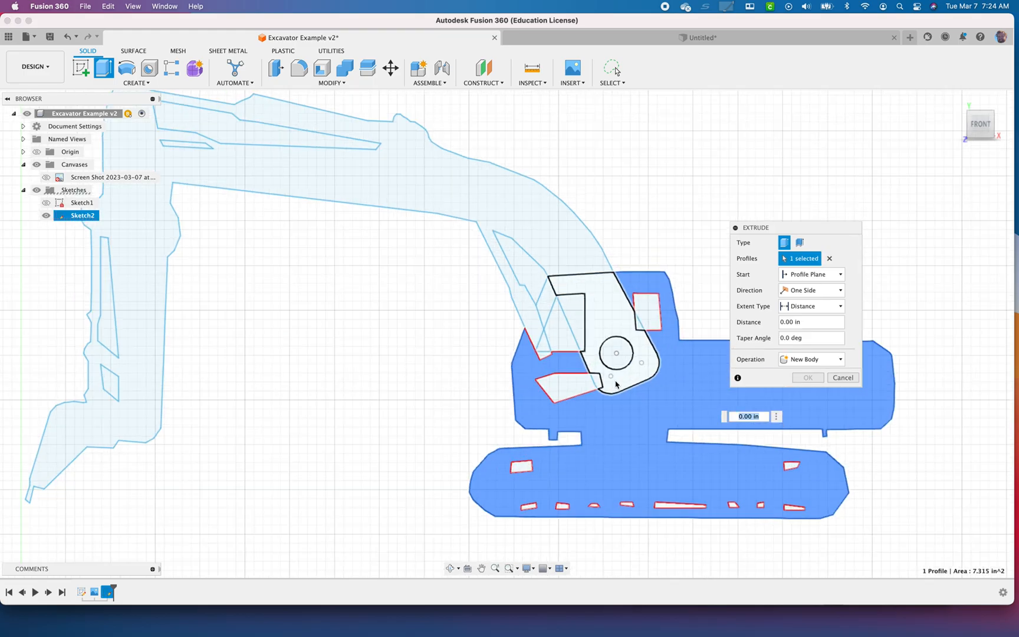
{"action": "left_click", "coordinate": [626, 378]}
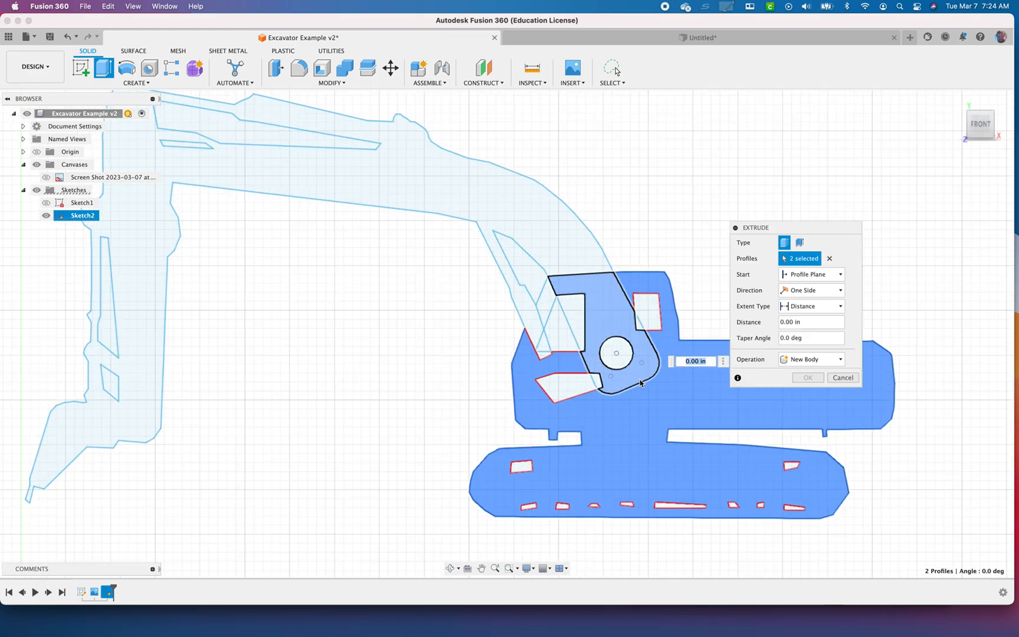
{"action": "left_click", "coordinate": [540, 322]}
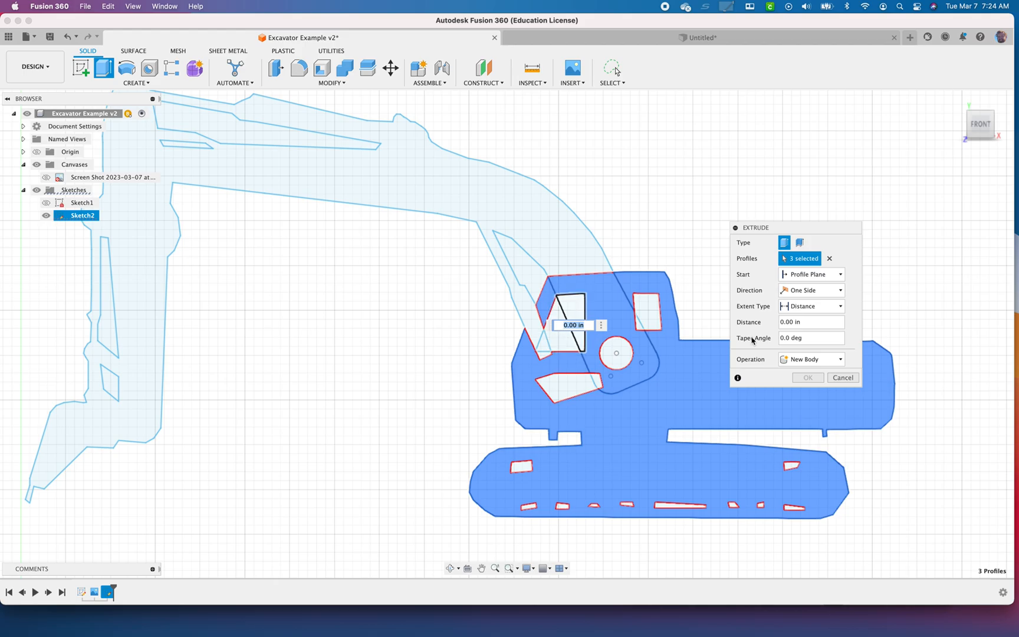
{"action": "key", "text": "Escape"}
Reopen Sketch2, connect the cab's front corner to the cylinder's inner corner with a line about 0.28 in long, and finish the sketch
{"action": "right_click", "coordinate": [83, 204]}
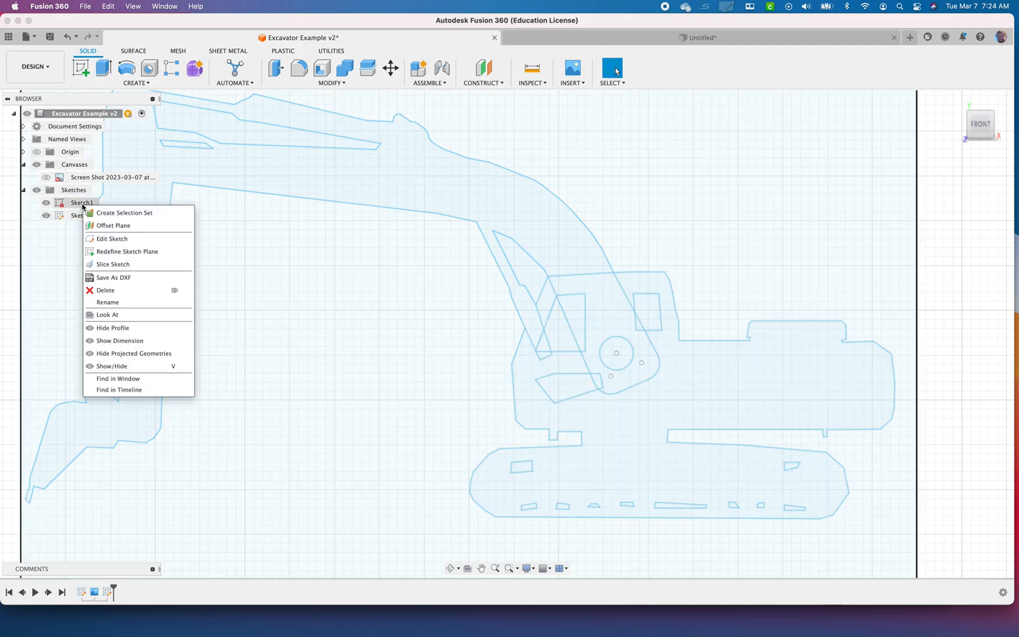
{"action": "right_click", "coordinate": [74, 217]}
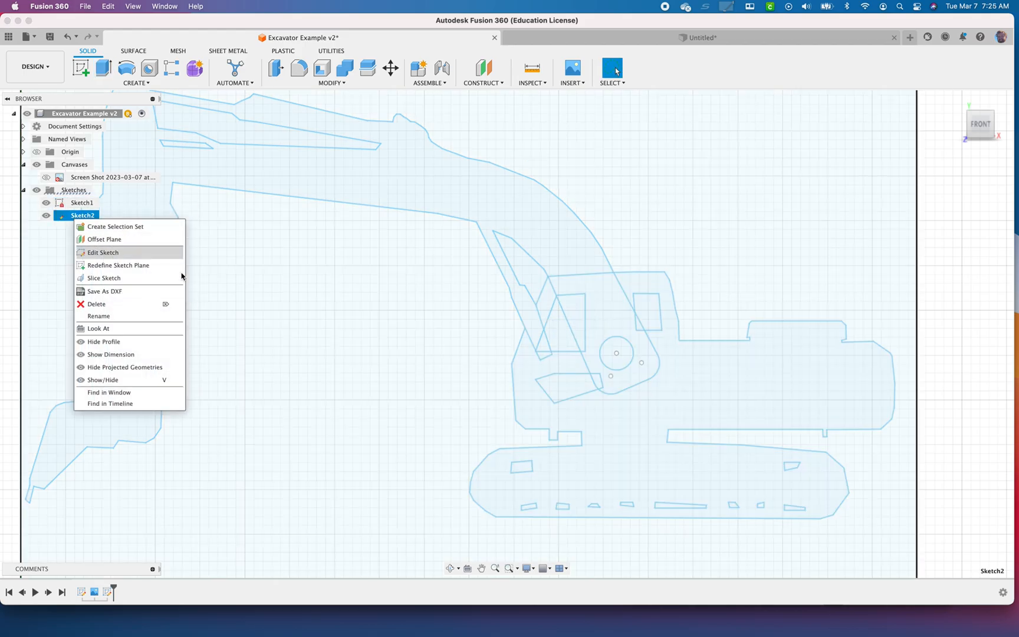
{"action": "left_click", "coordinate": [106, 252]}
{"action": "scroll", "coordinate": [552, 319], "scroll_direction": "up", "scroll_amount": 5}
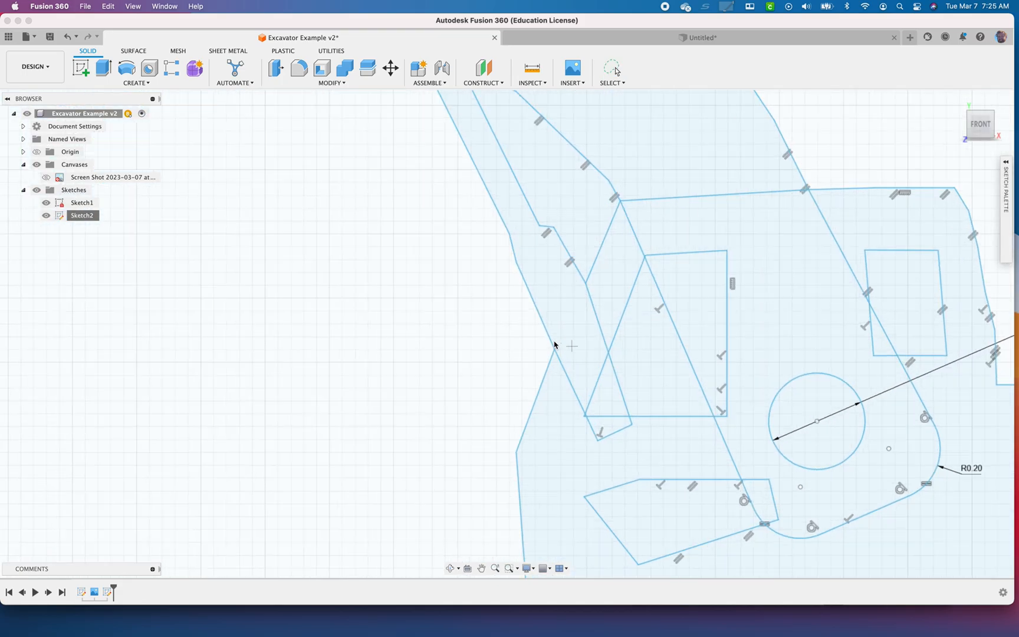
{"action": "key", "text": "l"}
{"action": "left_click", "coordinate": [553, 349]}
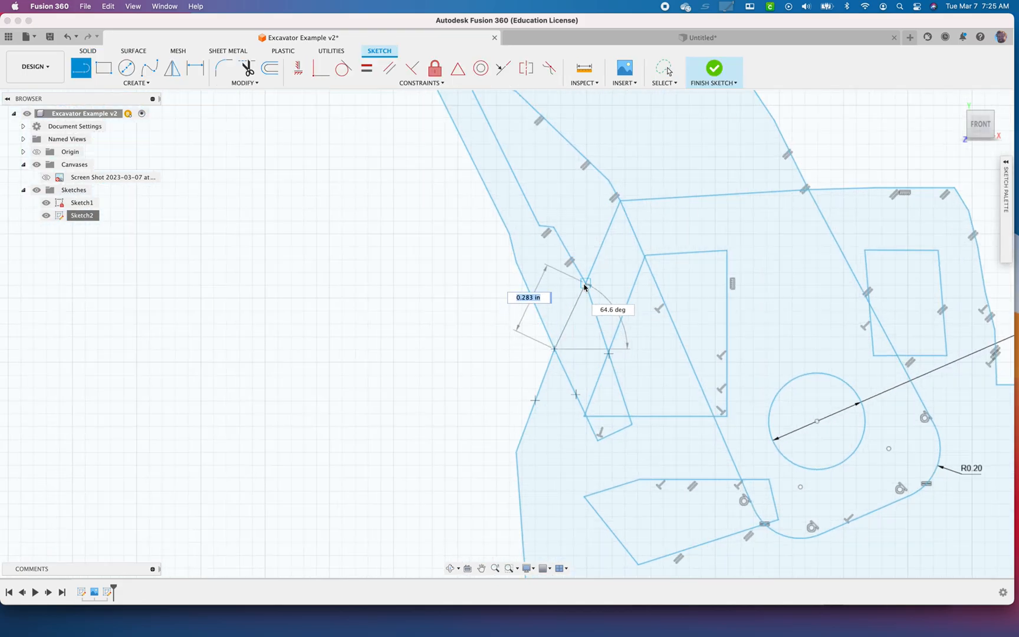
{"action": "left_click", "coordinate": [717, 79]}
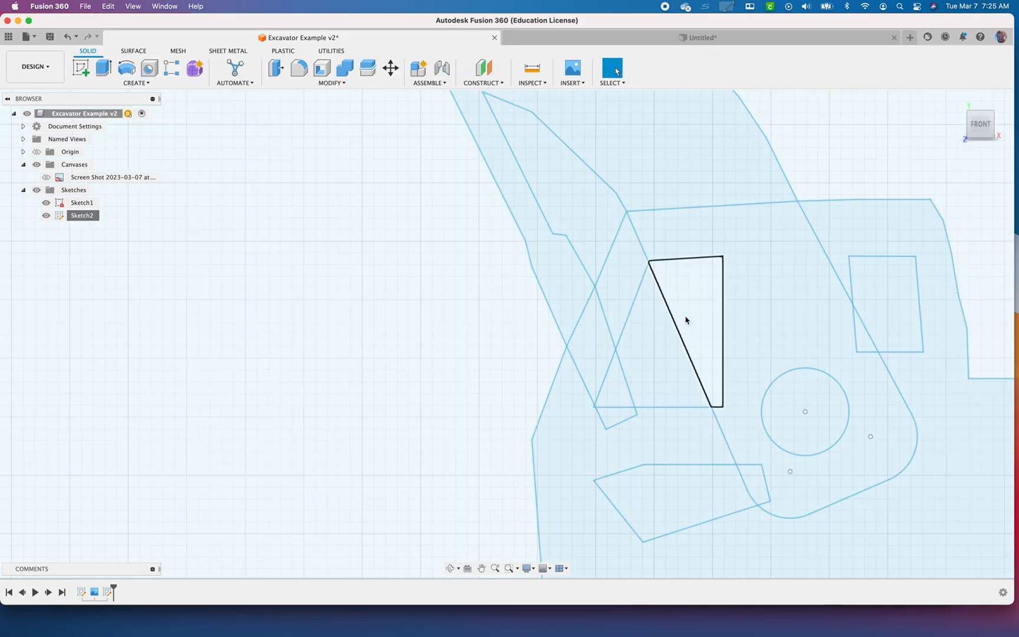
Extrude the four profiles forming the cab and tracks 0.5 in as a new body, leaving the windows and pivot hole open
{"action": "scroll", "coordinate": [705, 343], "scroll_direction": "down", "scroll_amount": 5}
{"action": "key", "text": "e"}
{"action": "middle_click_drag", "start_coordinate": [877, 417], "coordinate": [682, 410]}
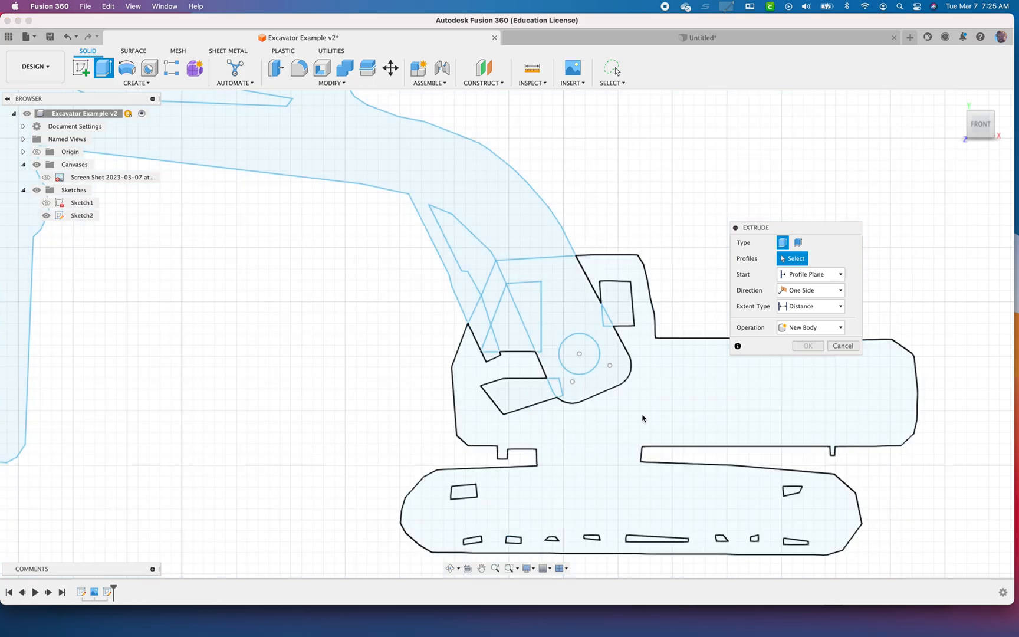
{"action": "left_click", "coordinate": [577, 332]}
{"action": "left_click", "coordinate": [551, 331]}
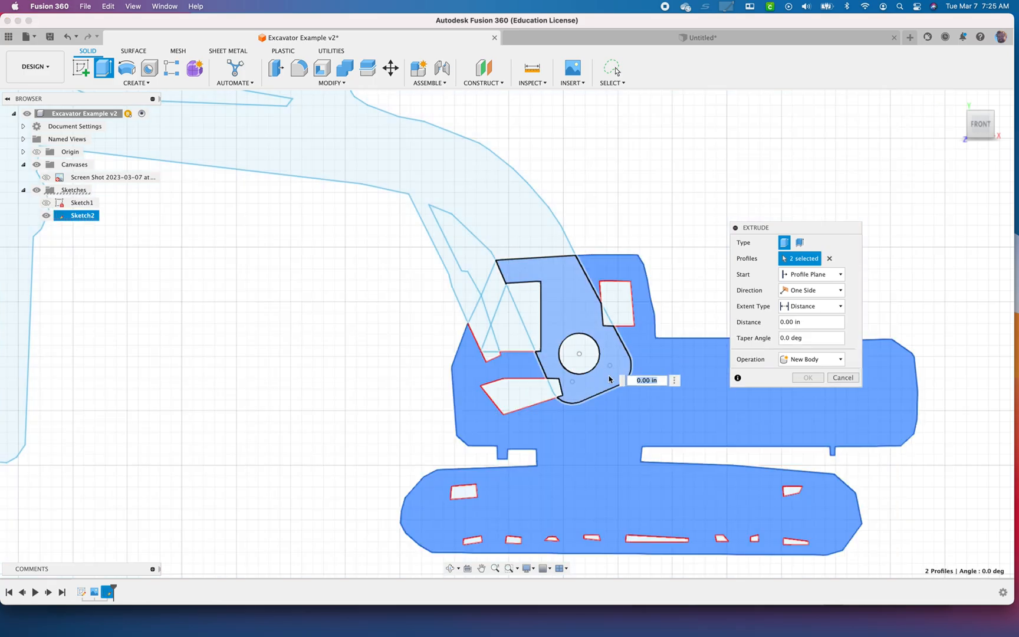
{"action": "left_click", "coordinate": [496, 295]}
{"action": "left_click", "coordinate": [482, 322]}
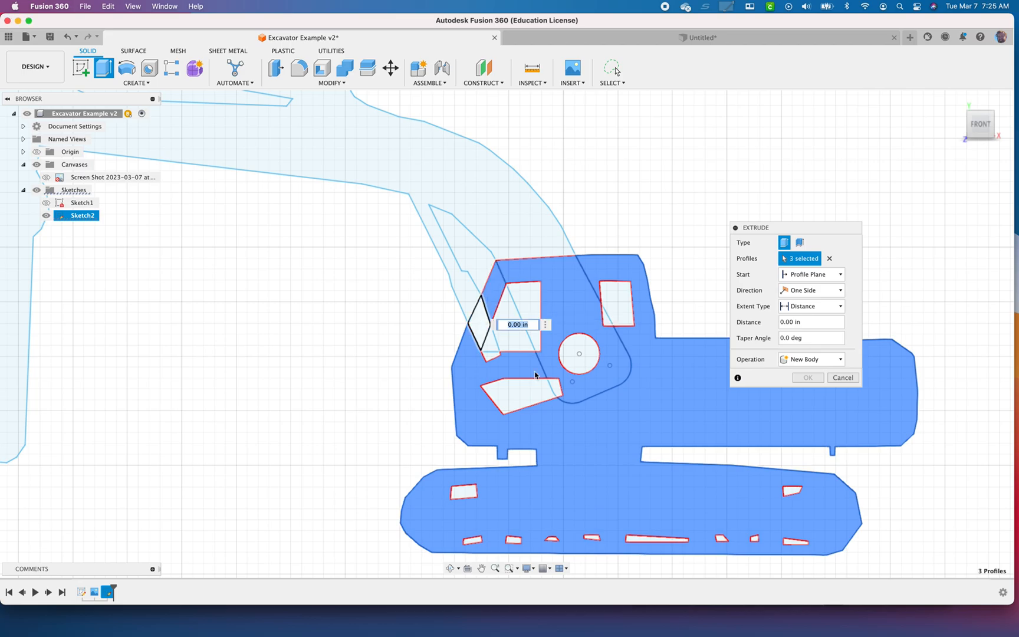
{"action": "scroll", "coordinate": [623, 457], "scroll_direction": "up", "scroll_amount": 3}
{"action": "scroll", "coordinate": [623, 457], "scroll_direction": "down", "scroll_amount": 5}
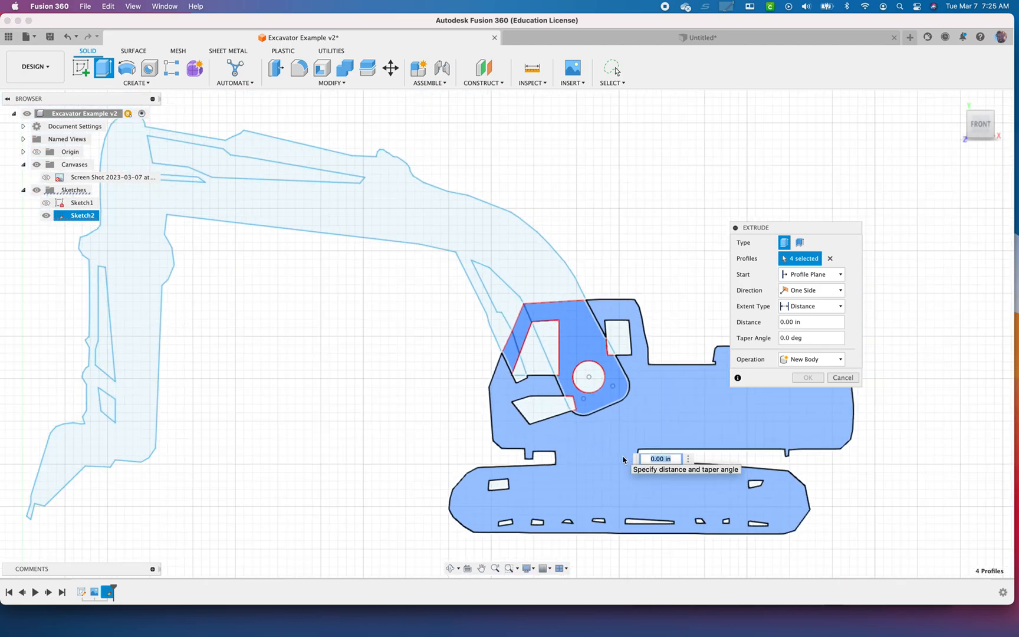
{"action": "left_click", "coordinate": [807, 322]}
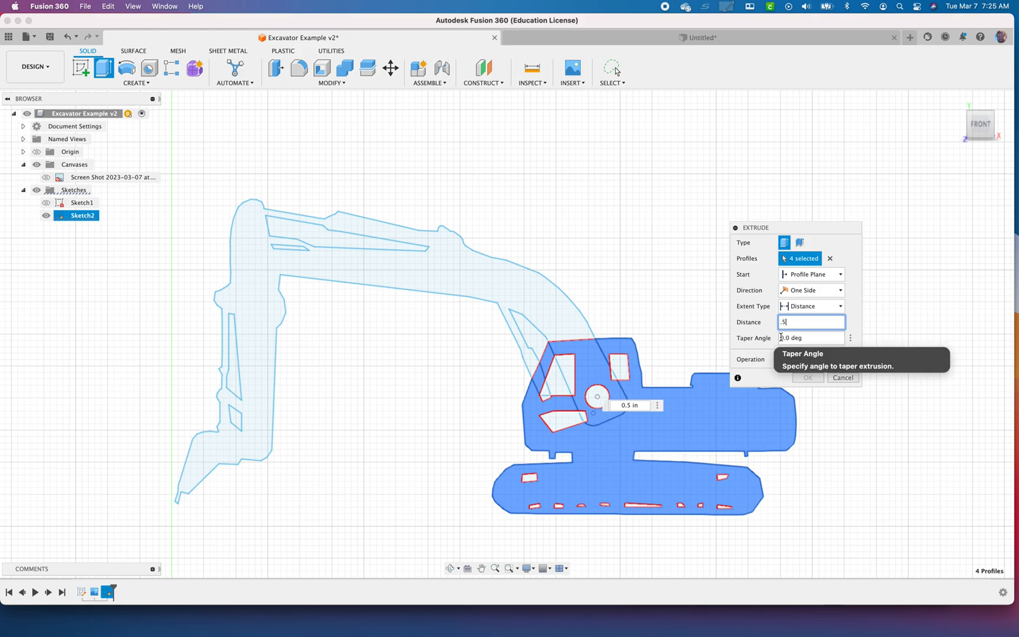
{"action": "left_click", "coordinate": [806, 378]}
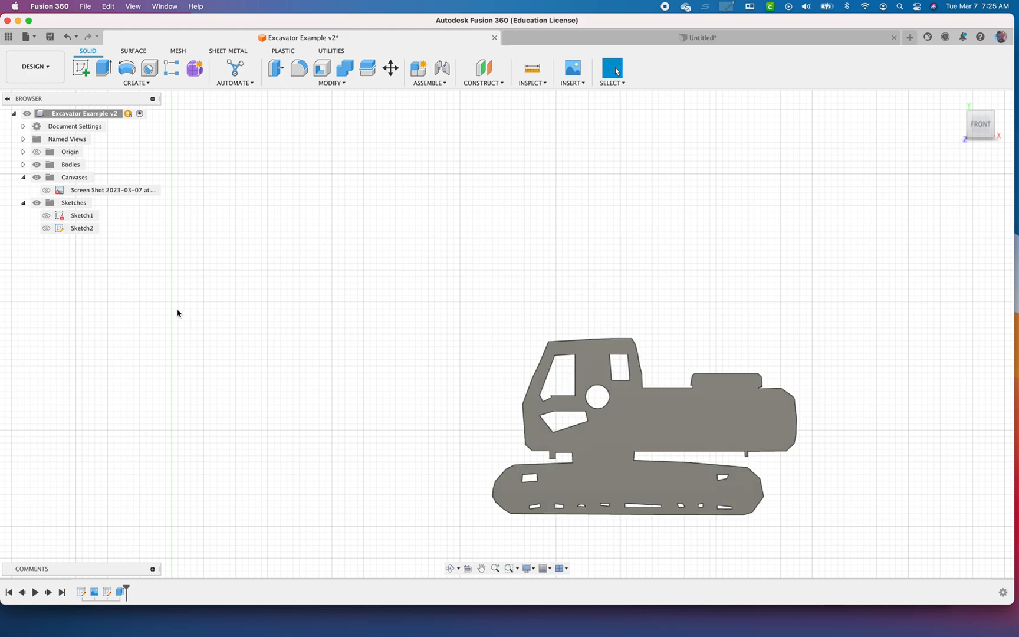
Show Sketch2 and start a new-body extrusion of the main boom profile, its overlap with the cab, and its overlap with the front window
{"action": "left_click", "coordinate": [45, 228]}
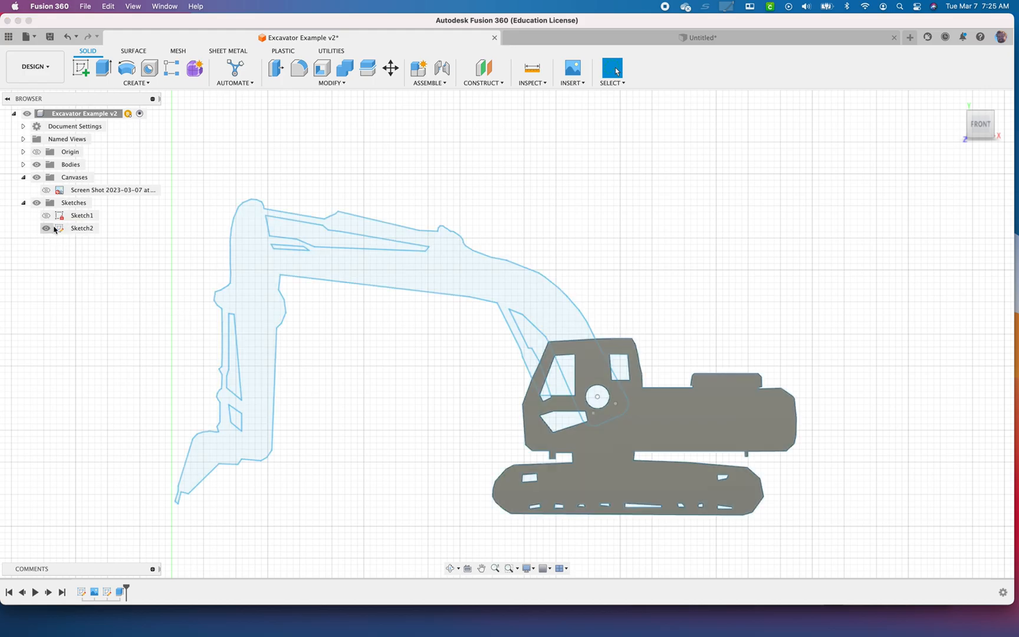
{"action": "mouse_move", "coordinate": [435, 355]}
{"action": "middle_mouse_down", "text": "shift"}
{"action": "mouse_move", "coordinate": [549, 376]}
{"action": "mouse_move", "coordinate": [442, 384]}
{"action": "middle_mouse_up", "text": "shift"}
{"action": "key", "text": "e"}
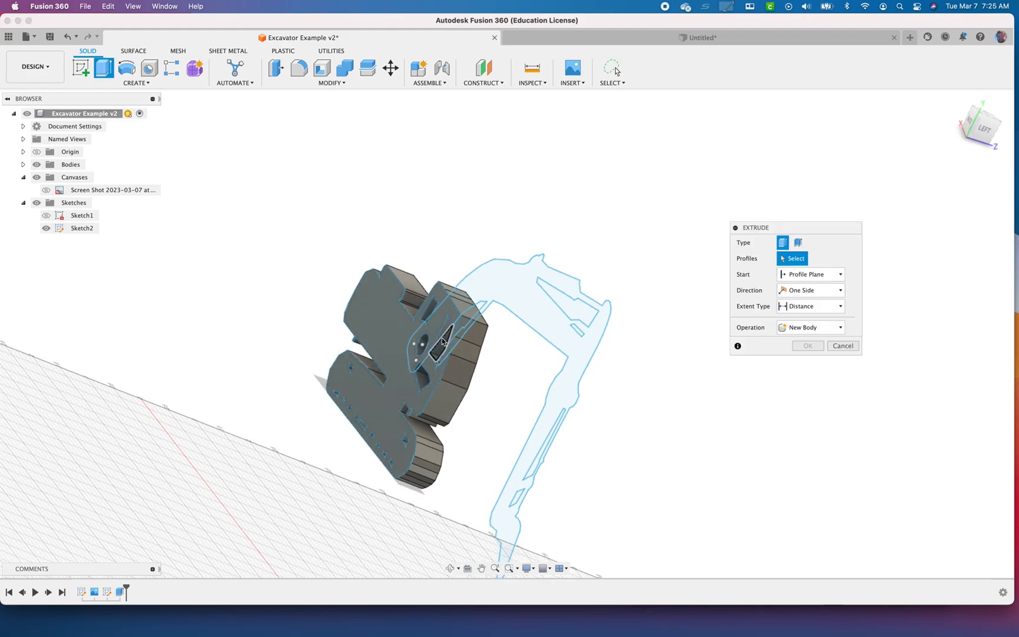
{"action": "left_click", "coordinate": [440, 327]}
{"action": "scroll", "coordinate": [454, 342], "scroll_direction": "up", "scroll_amount": 10}
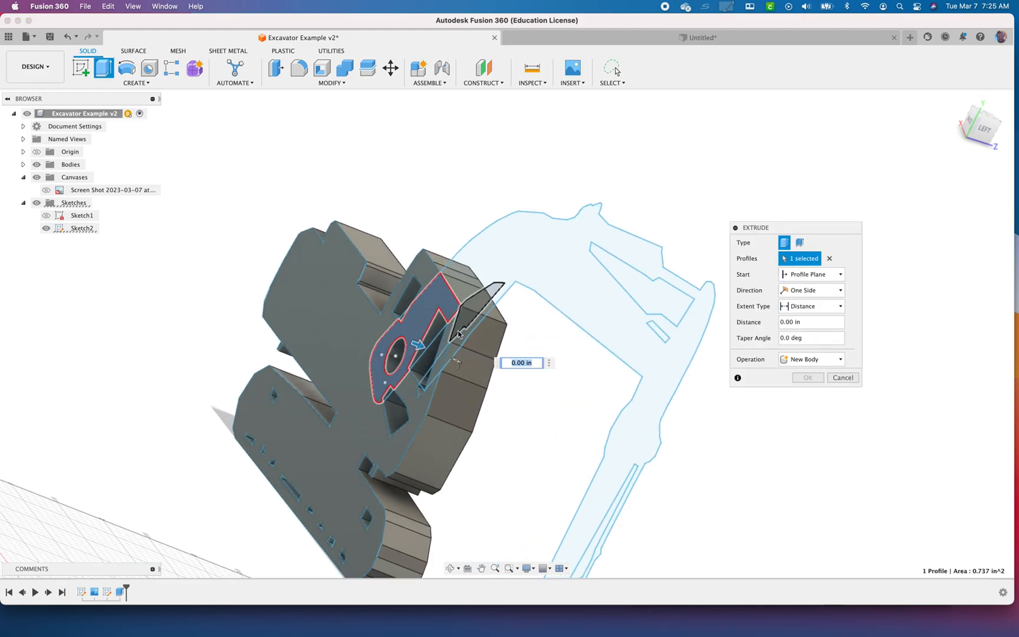
{"action": "middle_click_drag", "start_coordinate": [463, 352], "coordinate": [539, 387], "text": "shift"}
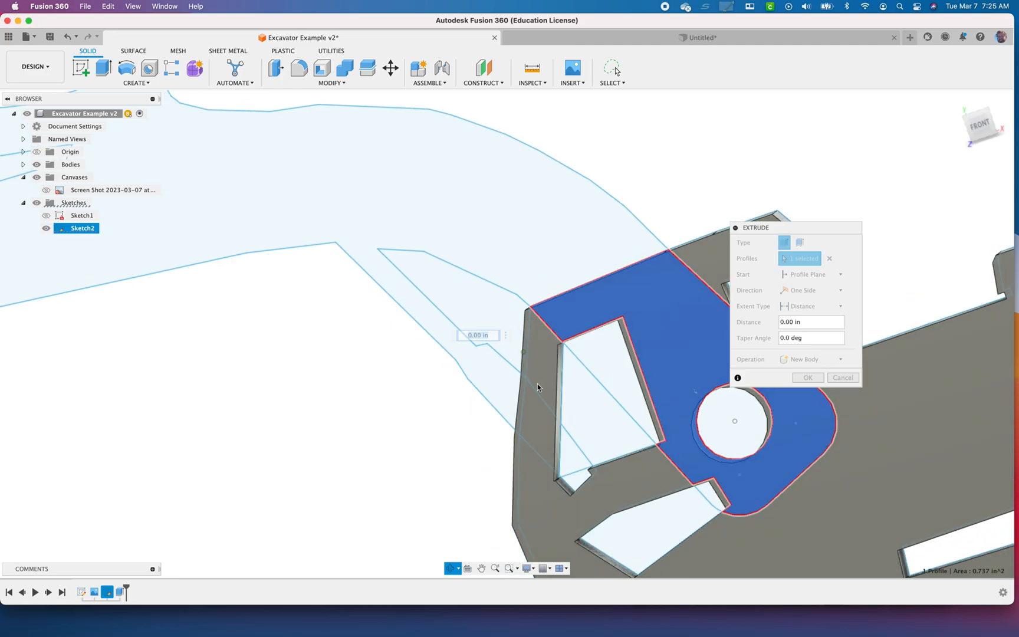
{"action": "left_click", "coordinate": [606, 353]}
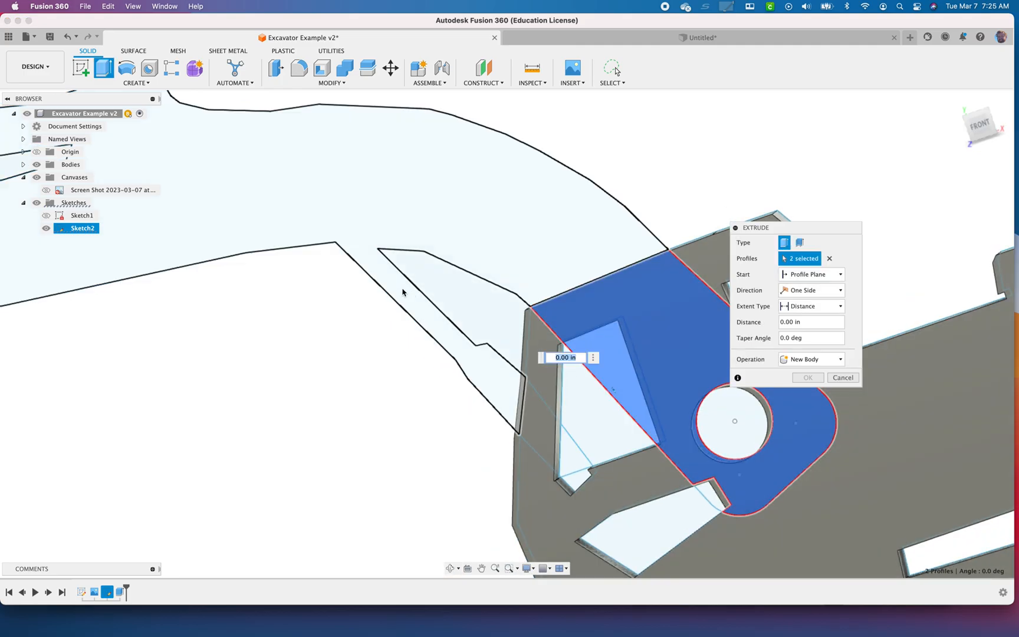
{"action": "left_click", "coordinate": [345, 231]}
{"action": "scroll", "coordinate": [375, 325], "scroll_direction": "down", "scroll_amount": 5}
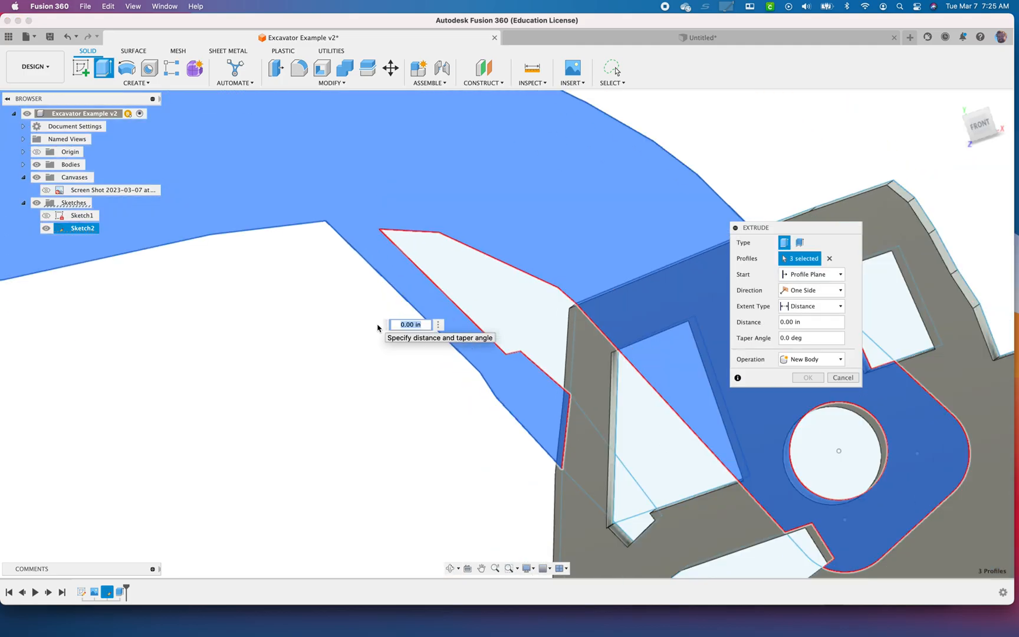
{"action": "scroll", "coordinate": [378, 328], "scroll_direction": "down", "scroll_amount": 2}
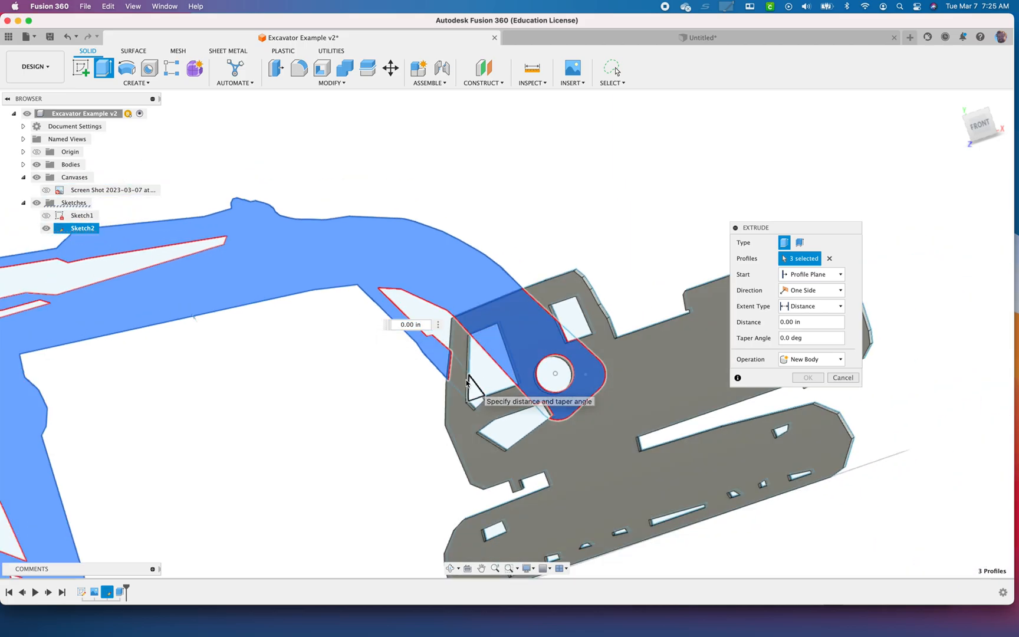
Add the remaining cylinder and boom areas overlapping the cab and its window openings to the extrusion, for seven profiles in all
{"action": "left_click", "coordinate": [462, 380]}
{"action": "middle_click_drag", "start_coordinate": [466, 374], "coordinate": [557, 363], "text": "shift"}
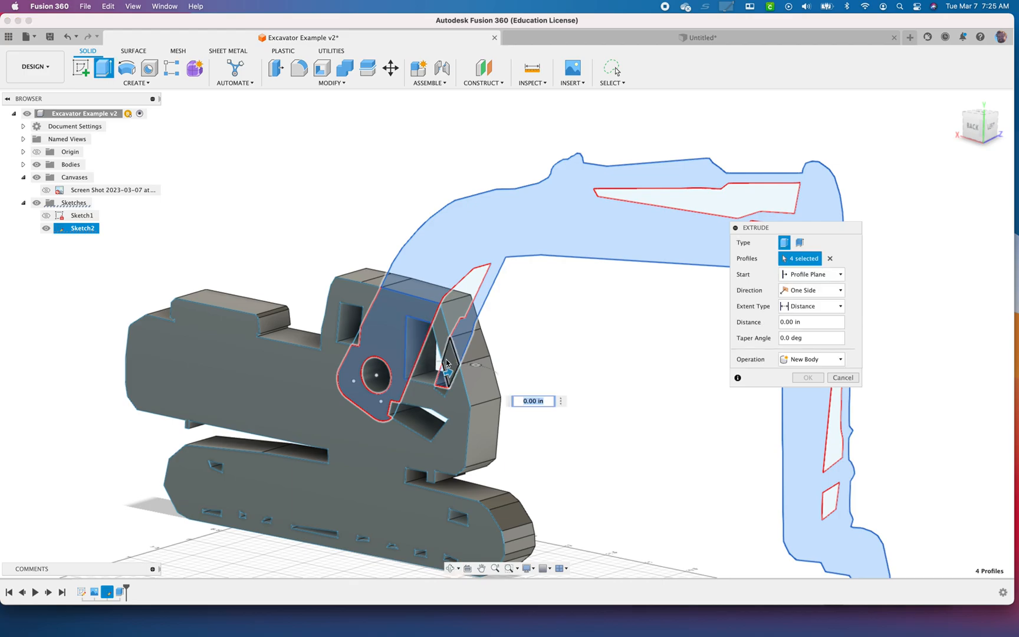
{"action": "scroll", "coordinate": [392, 413], "scroll_direction": "up", "scroll_amount": 2}
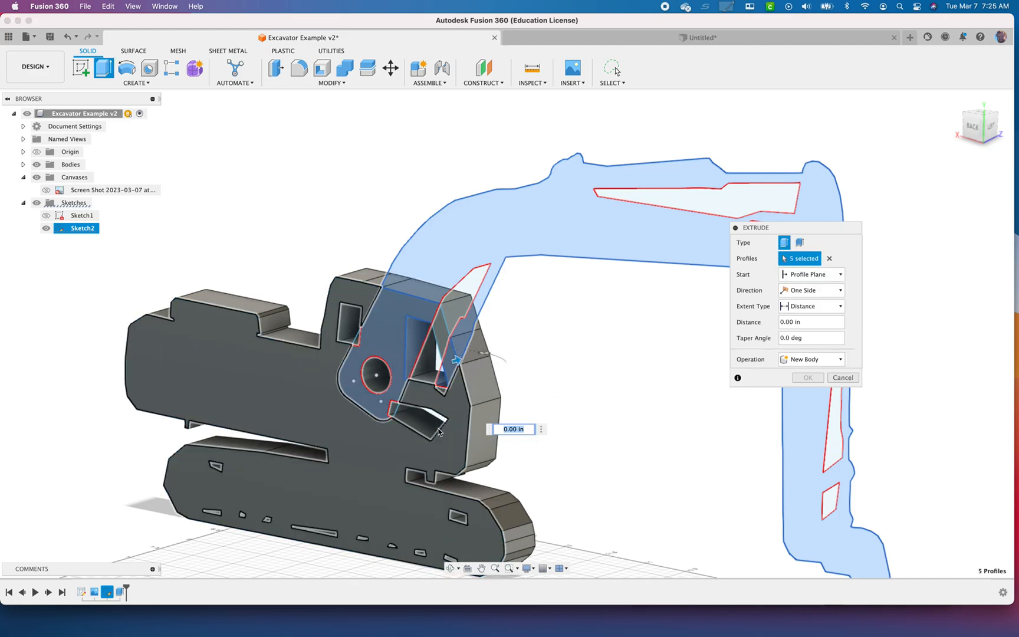
{"action": "left_click", "coordinate": [392, 413]}
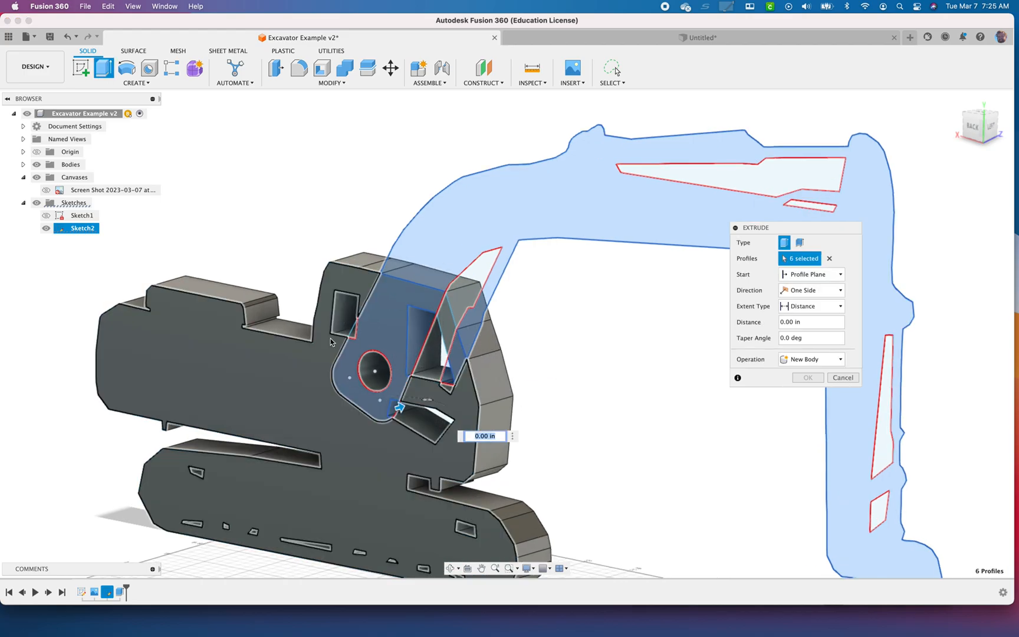
{"action": "left_click", "coordinate": [353, 329]}
{"action": "scroll", "coordinate": [459, 387], "scroll_direction": "up", "scroll_amount": 5}
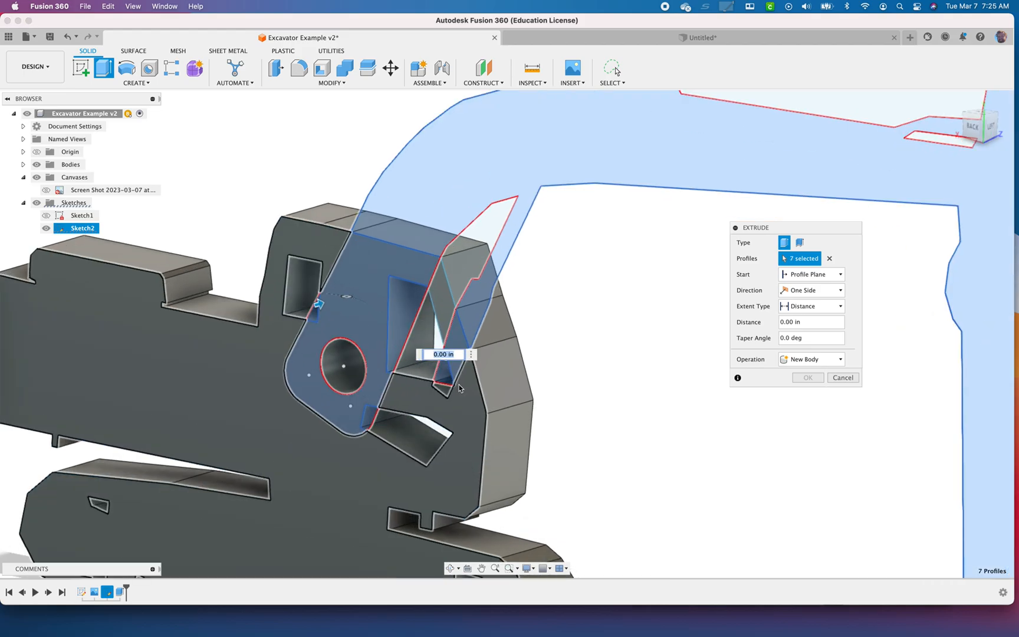
{"action": "scroll", "coordinate": [460, 387], "scroll_direction": "down", "scroll_amount": 5}
{"action": "scroll", "coordinate": [459, 388], "scroll_direction": "down", "scroll_amount": 5}
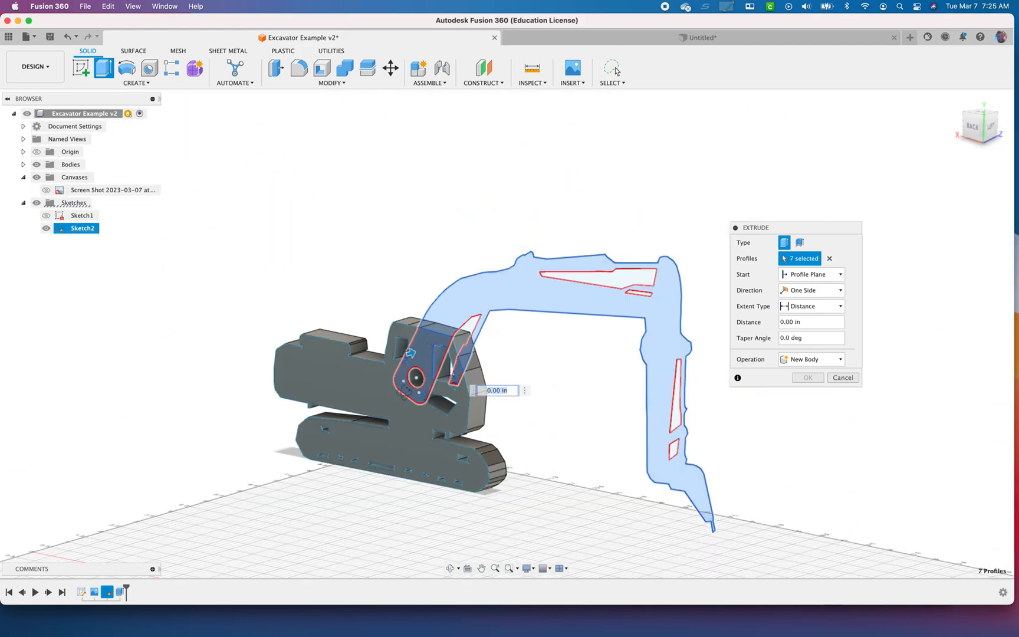
Extrude the selected arm profiles -0.5 in as a new body, on the opposite side of the sketch from the cab
{"action": "middle_click_drag", "start_coordinate": [459, 387], "coordinate": [341, 403], "text": "shift"}
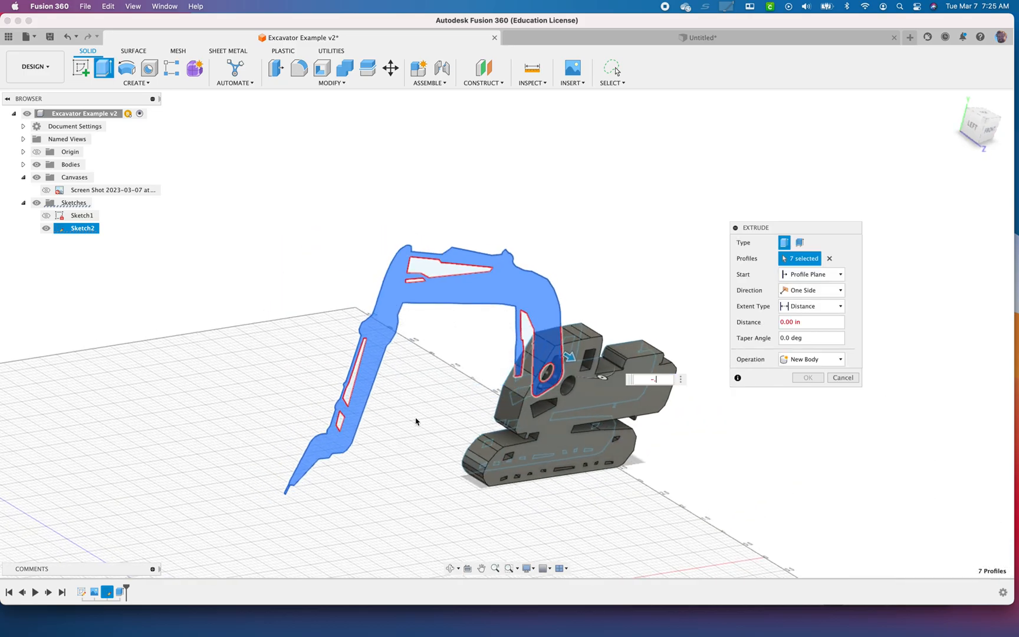
{"action": "type", "text": ".5"}
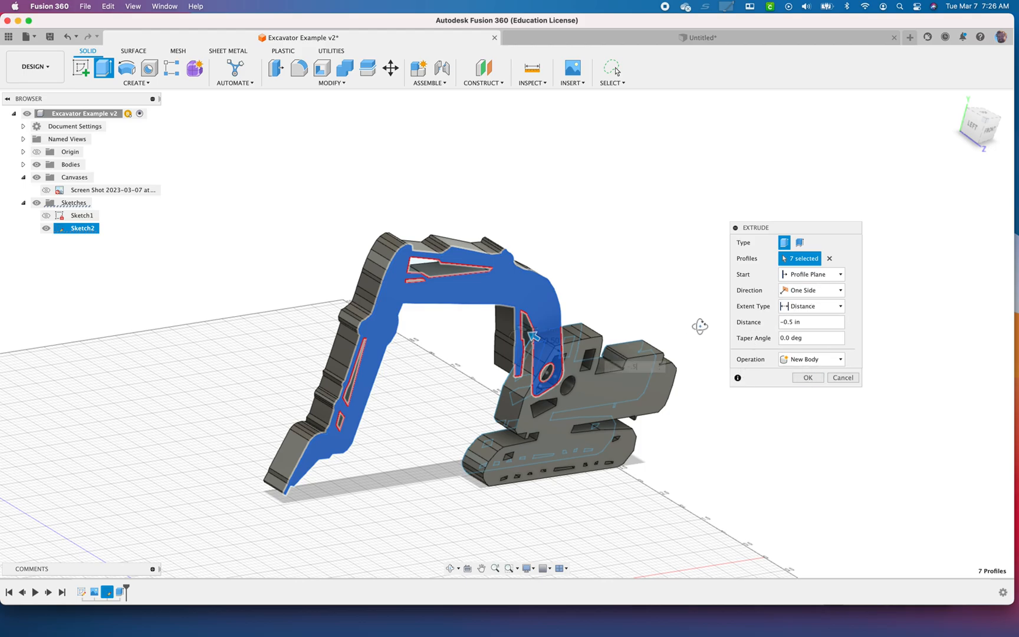
{"action": "mouse_move", "coordinate": [700, 326]}
{"action": "middle_mouse_down", "text": "shift"}
{"action": "mouse_move", "coordinate": [723, 337]}
{"action": "mouse_move", "coordinate": [671, 307]}
{"action": "mouse_move", "coordinate": [708, 330]}
{"action": "middle_mouse_up", "text": "shift"}
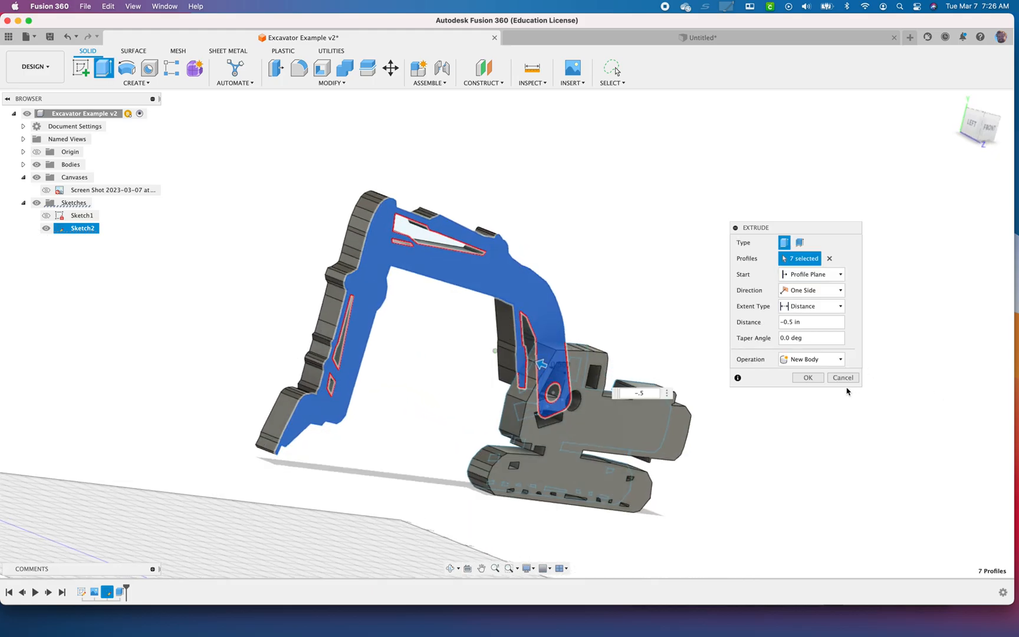
{"action": "left_click", "coordinate": [813, 381]}
Hide Sketch2 and inspect the two extruded excavator bodies
{"action": "scroll", "coordinate": [628, 413], "scroll_direction": "down", "scroll_amount": 5}
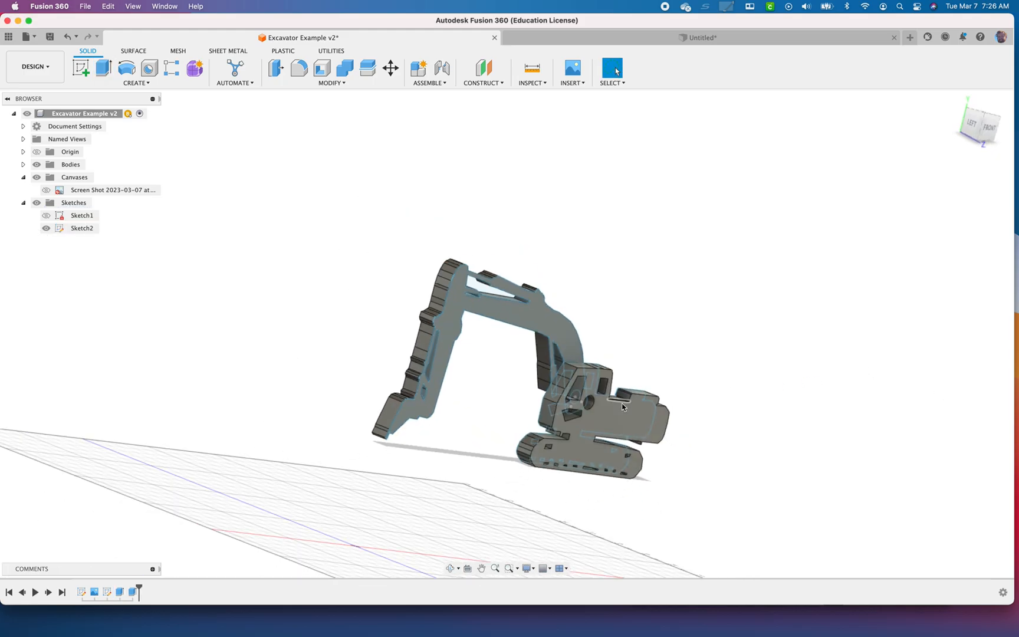
{"action": "scroll", "coordinate": [626, 406], "scroll_direction": "up", "scroll_amount": 4}
{"action": "middle_click_drag", "start_coordinate": [725, 417], "coordinate": [503, 355], "text": "shift"}
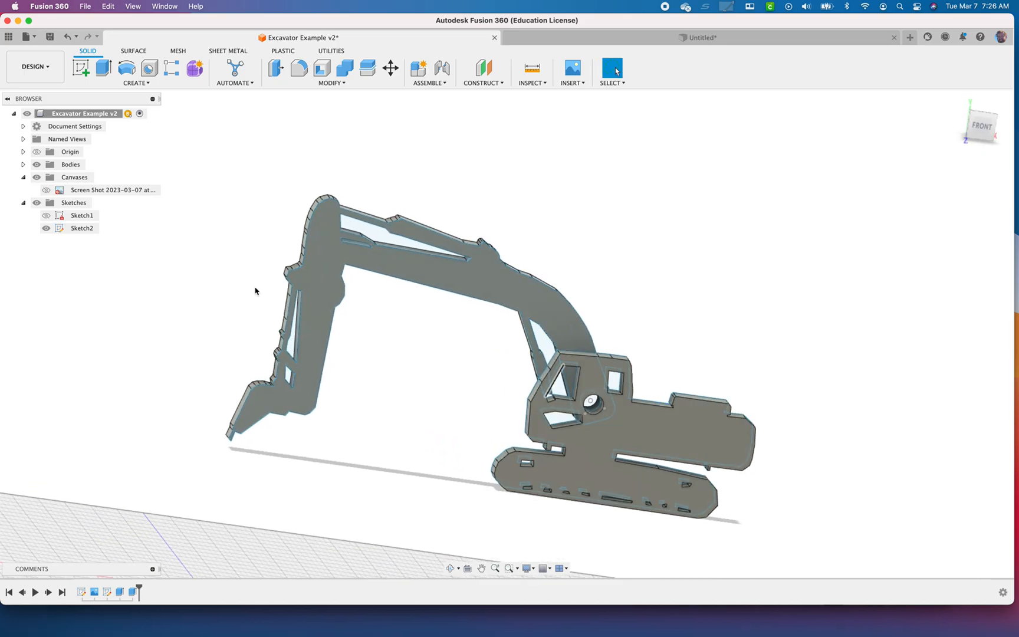
{"action": "left_click", "coordinate": [46, 229]}
{"action": "scroll", "coordinate": [345, 291], "scroll_direction": "down", "scroll_amount": 5}
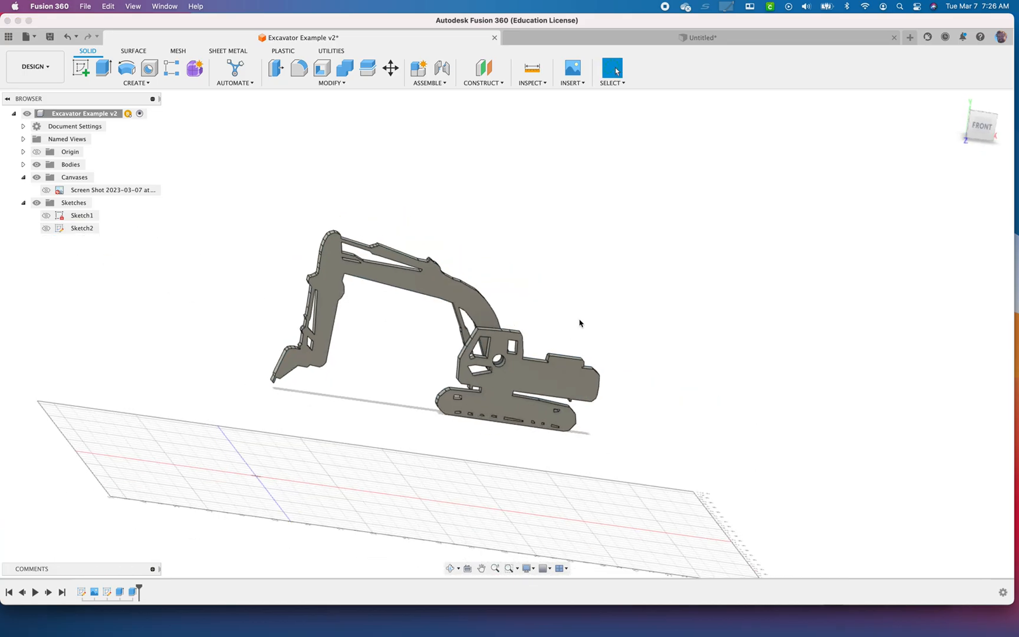
{"action": "mouse_move", "coordinate": [595, 305]}
{"action": "middle_mouse_down", "text": "shift"}
{"action": "mouse_move", "coordinate": [578, 293]}
{"action": "mouse_move", "coordinate": [582, 307]}
{"action": "middle_mouse_up", "text": "shift"}
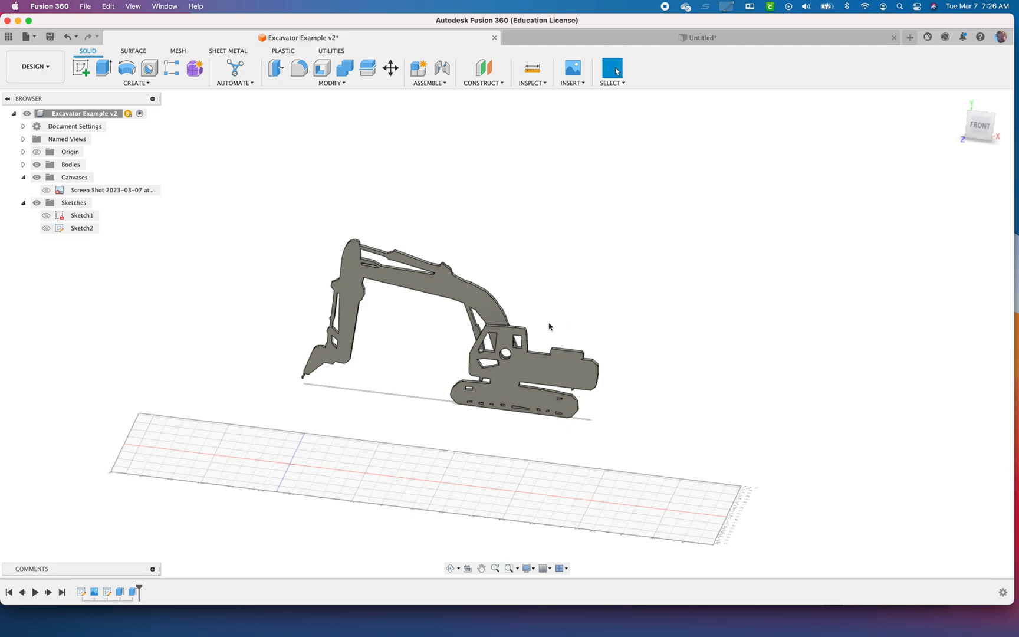
Move the arm body away from the cab by about -3.1 in in X and 0.19 in in Y
{"action": "key", "text": "m"}
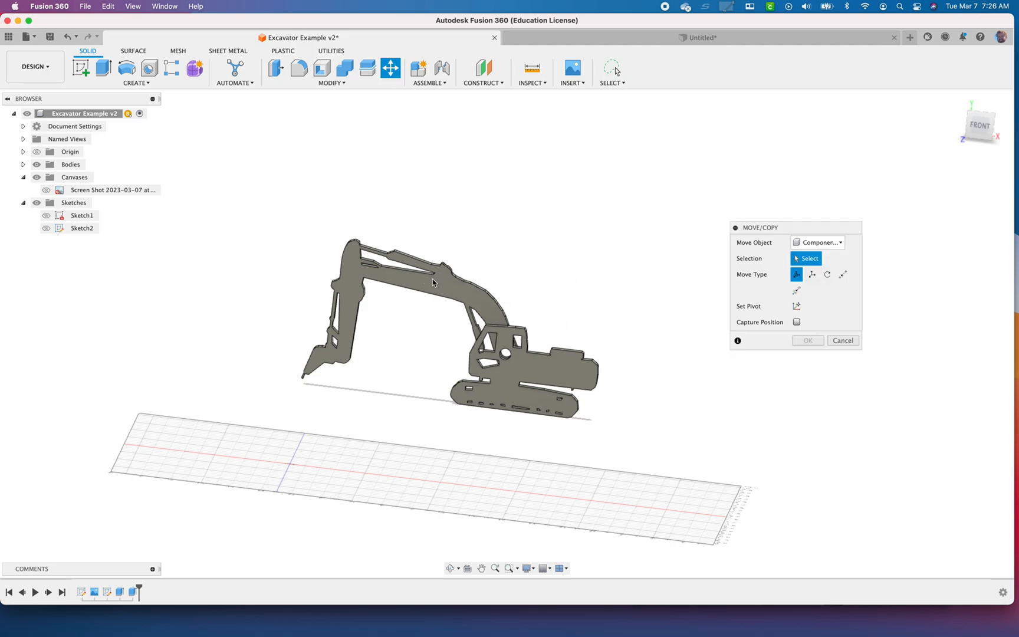
{"action": "left_click", "coordinate": [827, 248]}
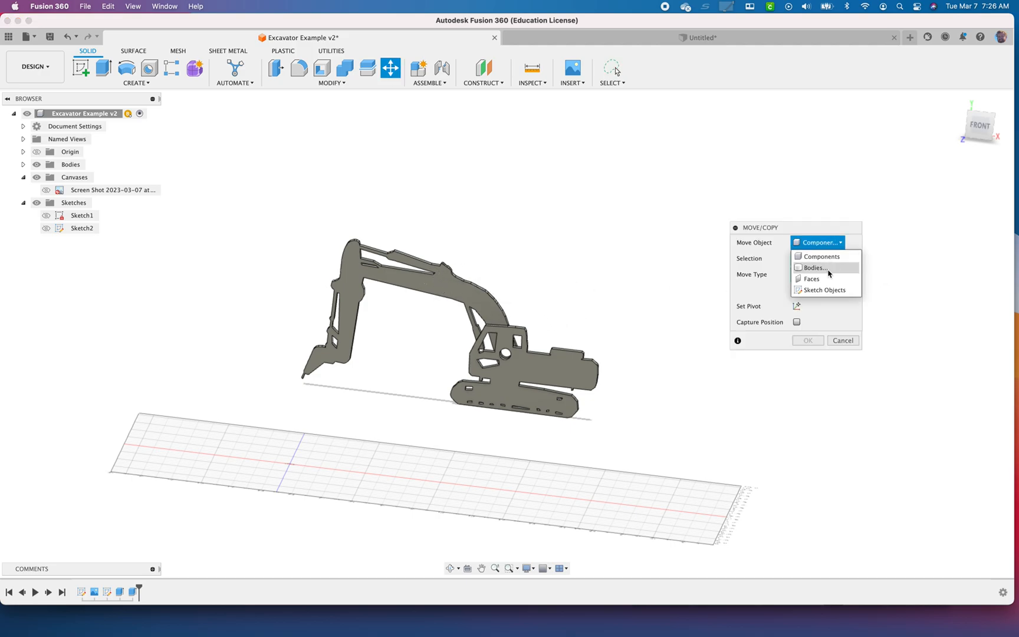
{"action": "left_click", "coordinate": [813, 266]}
{"action": "left_click", "coordinate": [437, 290]}
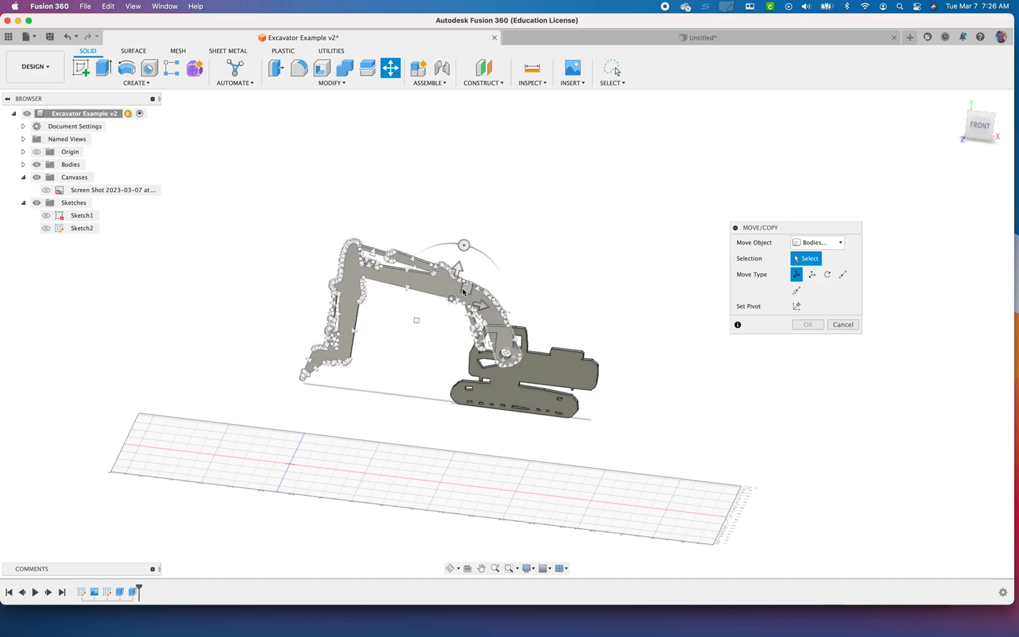
{"action": "left_click", "coordinate": [470, 297]}
{"action": "left_click_drag", "start_coordinate": [466, 292], "coordinate": [377, 261]}
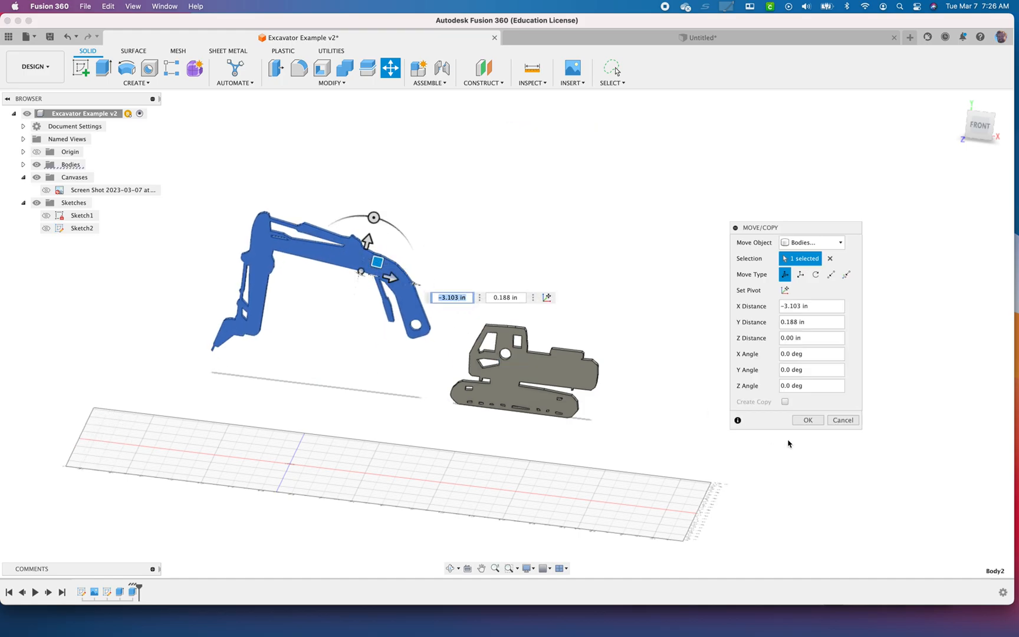
{"action": "left_click", "coordinate": [807, 420]}
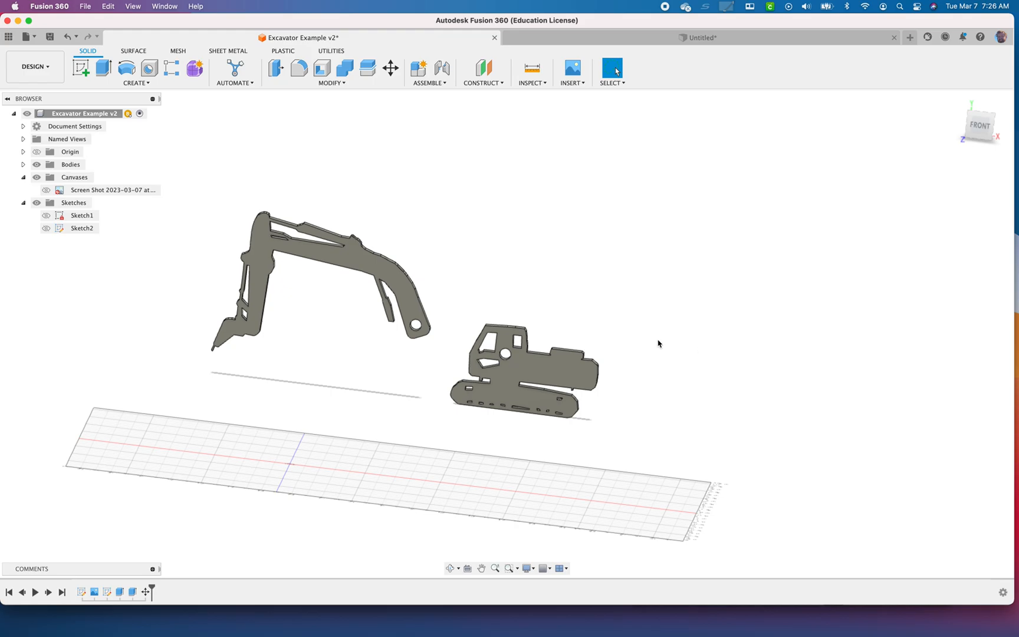
Expand the list of bodies and rename the arm body as Arm
{"action": "middle_click_drag", "start_coordinate": [658, 343], "coordinate": [641, 356], "text": "shift"}
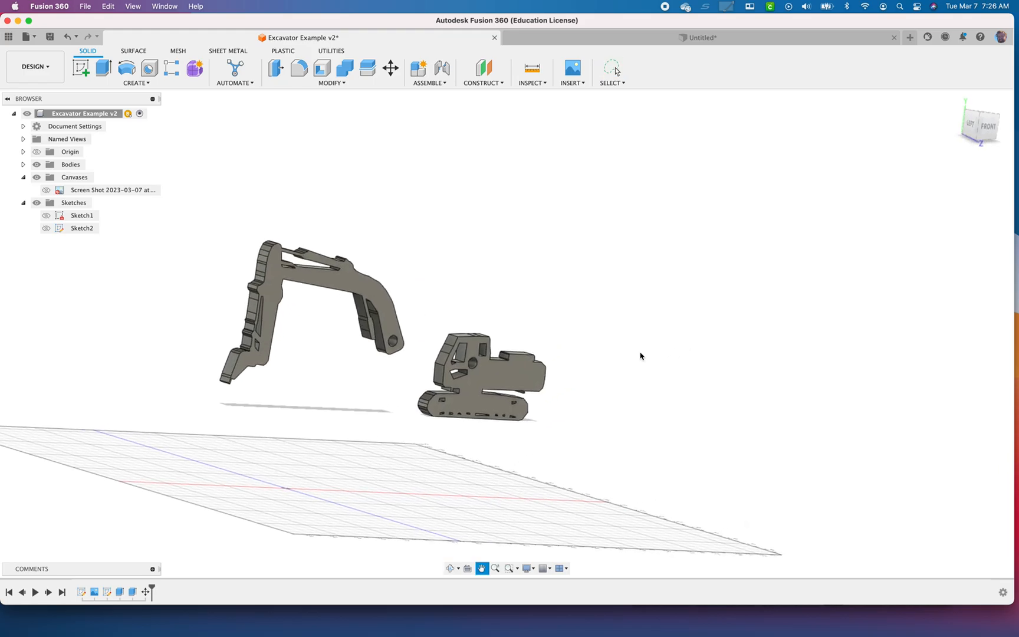
{"action": "left_click", "coordinate": [23, 164]}
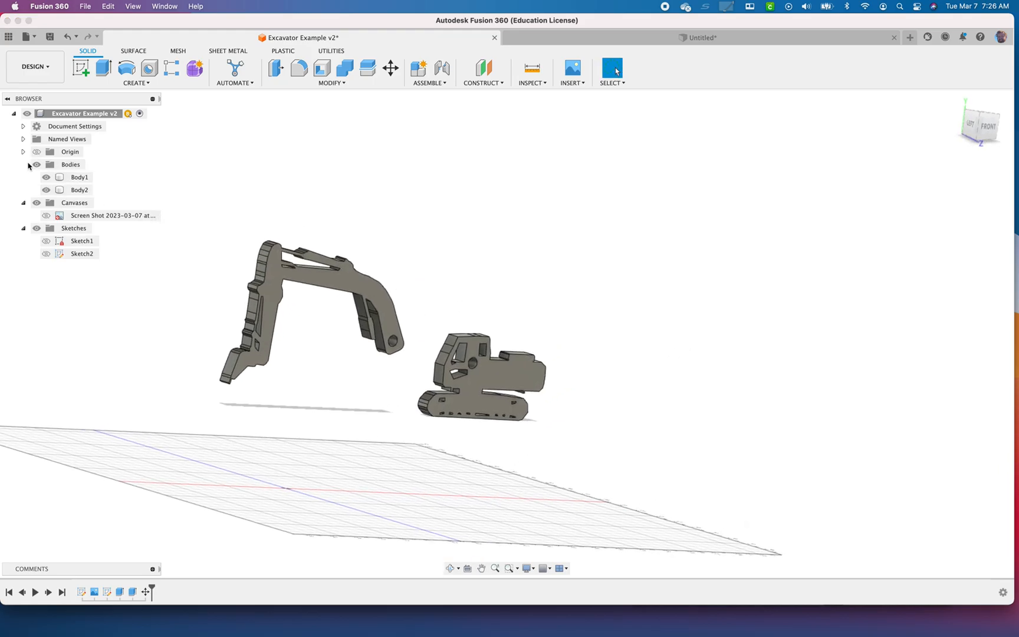
{"action": "double_click", "coordinate": [83, 177]}
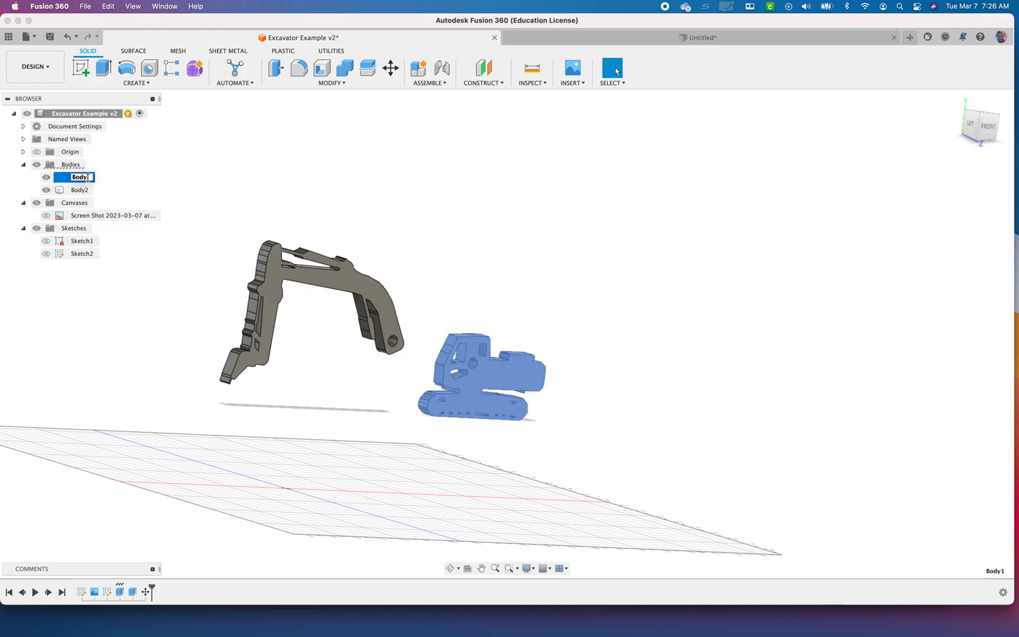
{"action": "left_click", "coordinate": [80, 189]}
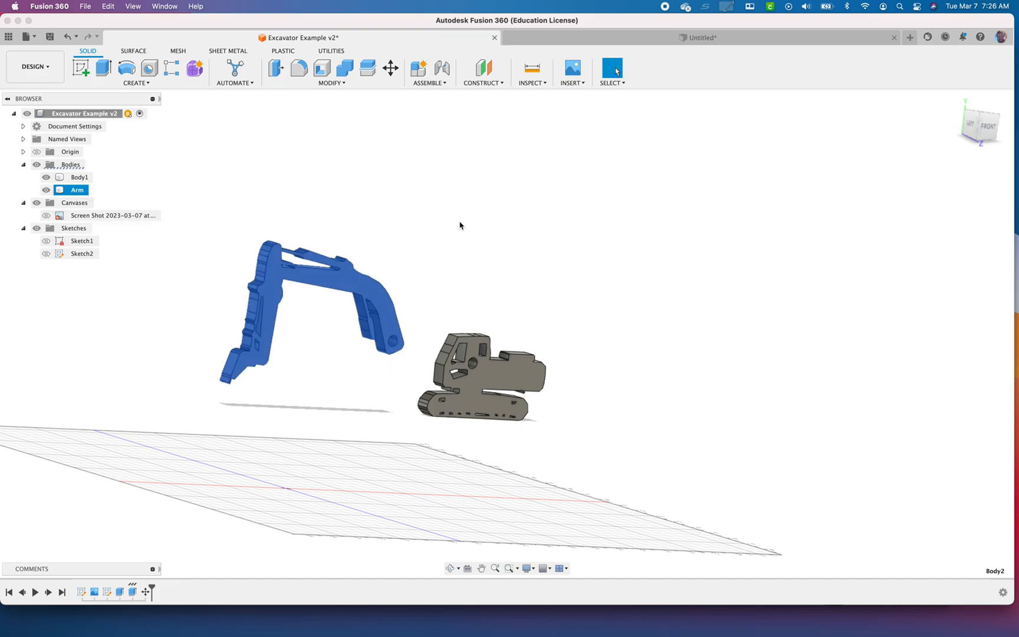
{"action": "left_click", "coordinate": [148, 192]}
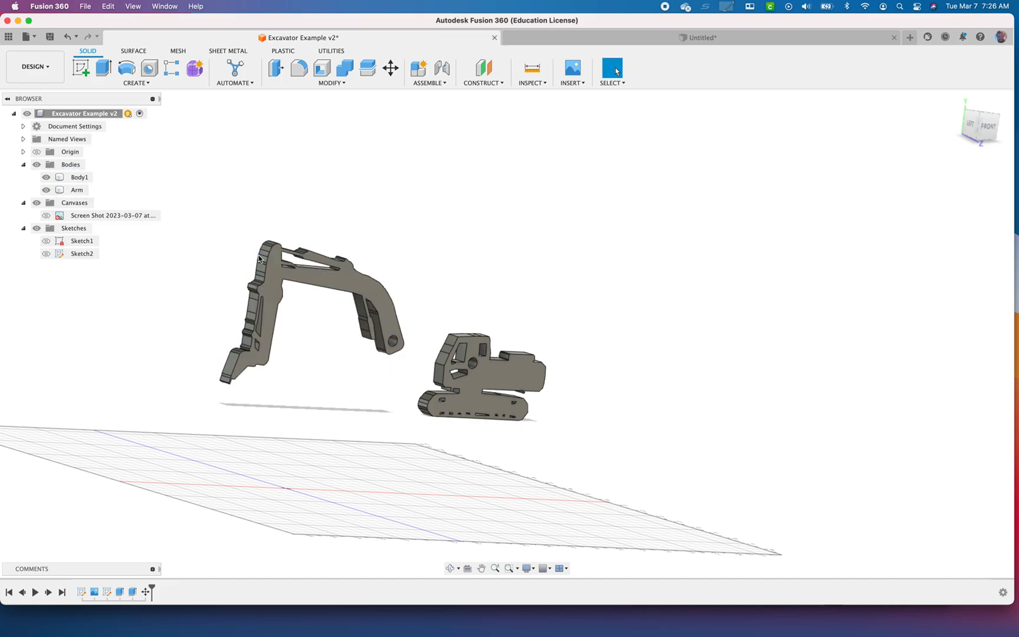
Create components from the cab-and-track and arm bodies
{"action": "right_click", "coordinate": [73, 168]}
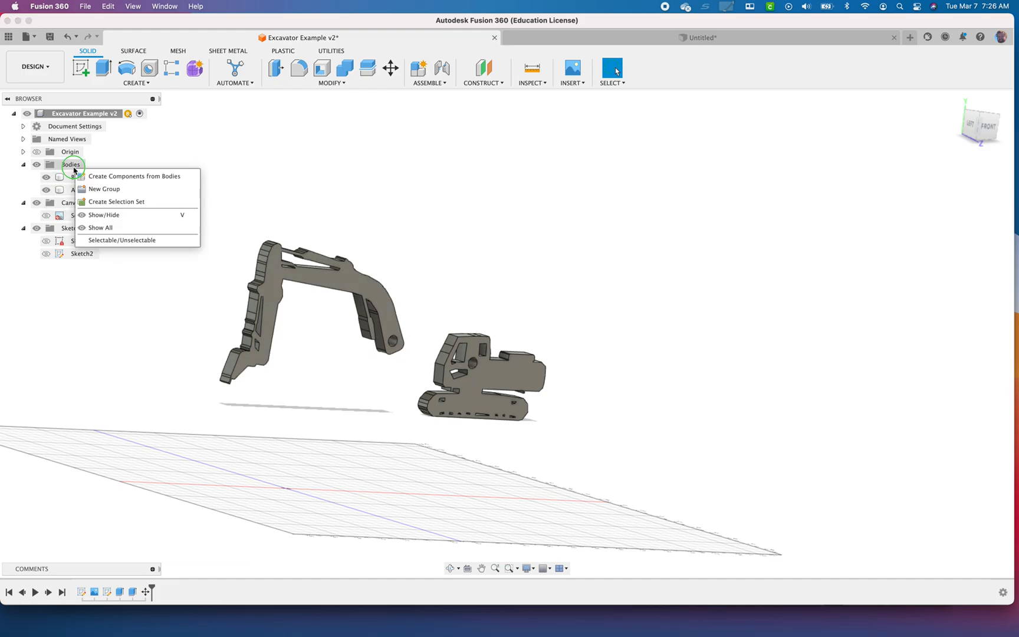
{"action": "left_click", "coordinate": [114, 176]}
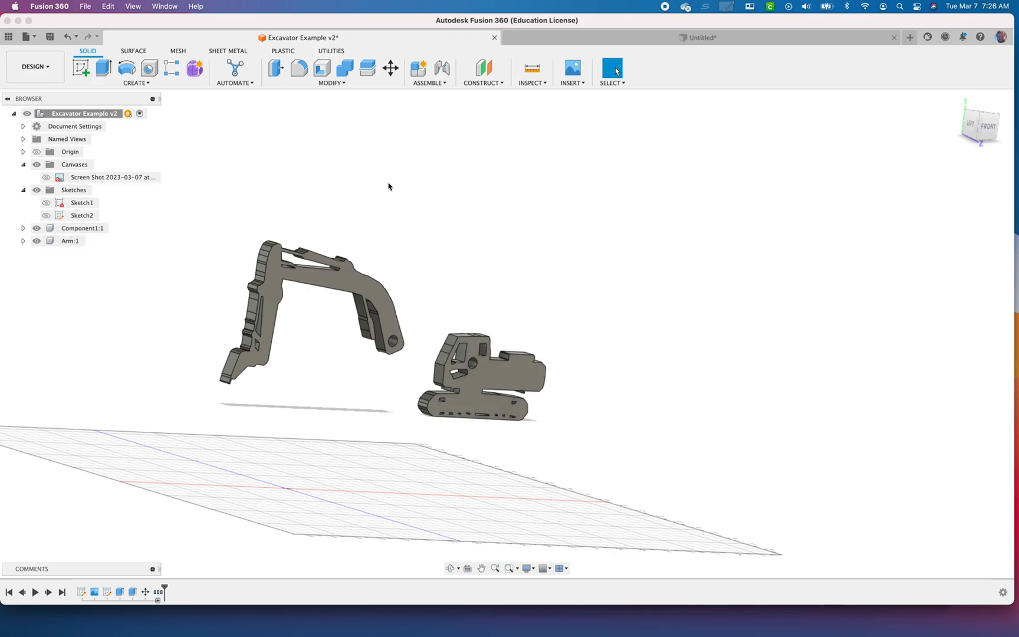
Start a joint that aligns the pivot hole on the arm's back face with the round hole on the cab's front face
{"action": "left_click", "coordinate": [430, 83]}
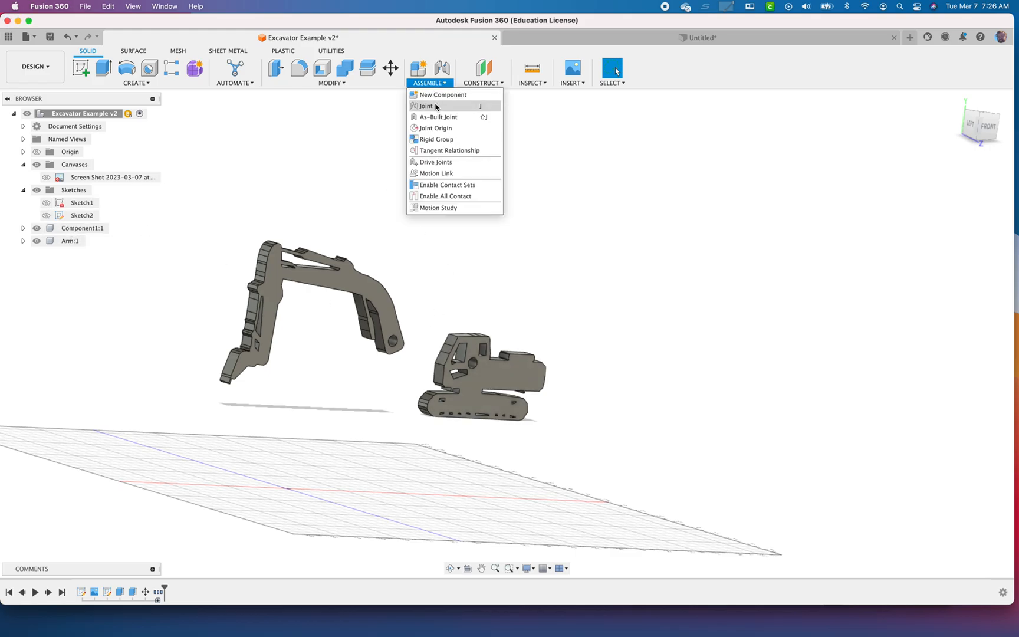
{"action": "left_click", "coordinate": [437, 108]}
{"action": "scroll", "coordinate": [403, 357], "scroll_direction": "up", "scroll_amount": 2}
{"action": "scroll", "coordinate": [407, 361], "scroll_direction": "up", "scroll_amount": 2}
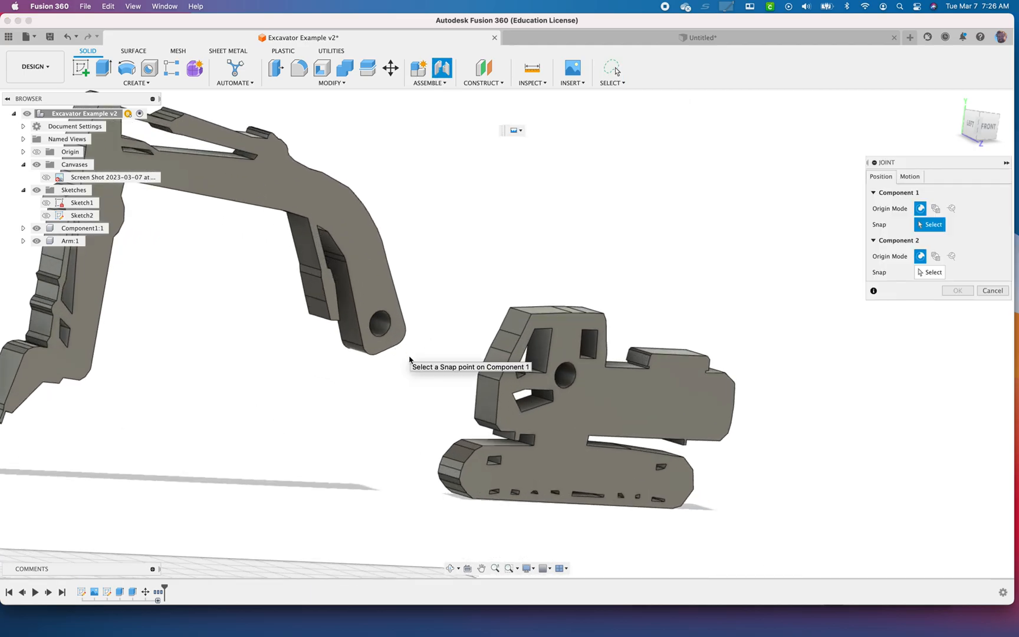
{"action": "middle_click_drag", "start_coordinate": [437, 357], "coordinate": [334, 334], "text": "shift"}
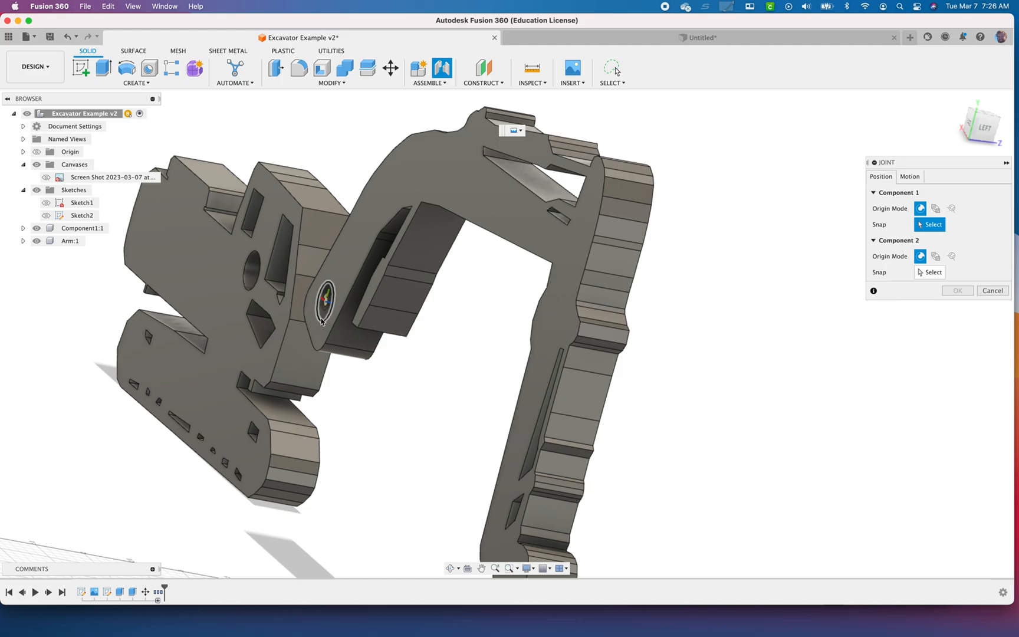
{"action": "left_click", "coordinate": [324, 321]}
{"action": "middle_click_drag", "start_coordinate": [473, 373], "coordinate": [354, 360], "text": "shift"}
{"action": "middle_click_drag", "start_coordinate": [562, 401], "coordinate": [126, 376]}
{"action": "scroll", "coordinate": [786, 309], "scroll_direction": "up", "scroll_amount": 4}
{"action": "left_click", "coordinate": [829, 307]}
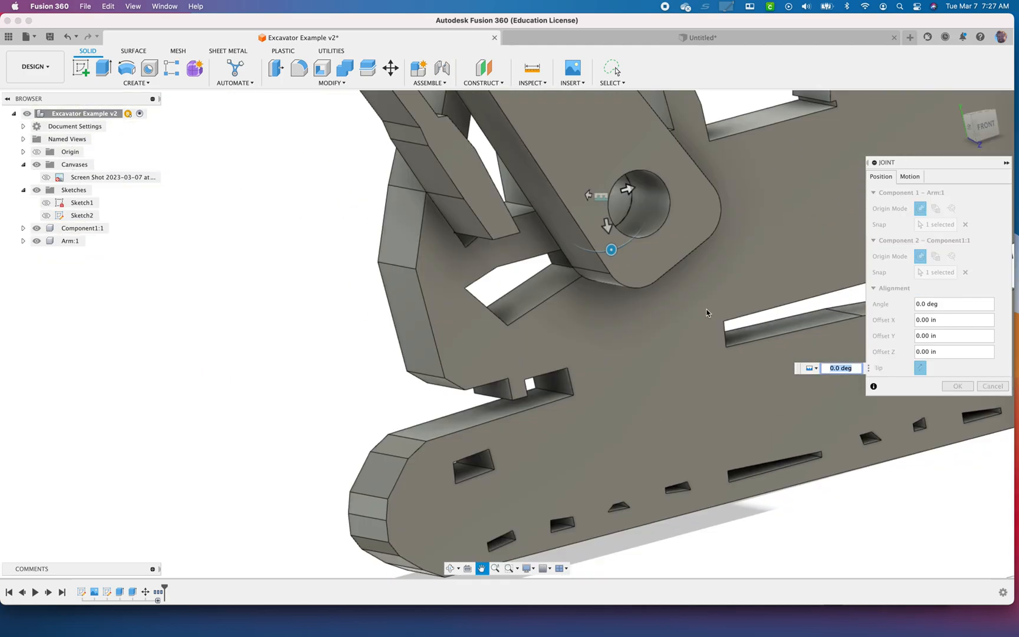
Set the joint's motion type to Revolute, rotating about the Z axis
{"action": "left_click", "coordinate": [911, 178]}
{"action": "left_click", "coordinate": [954, 193]}
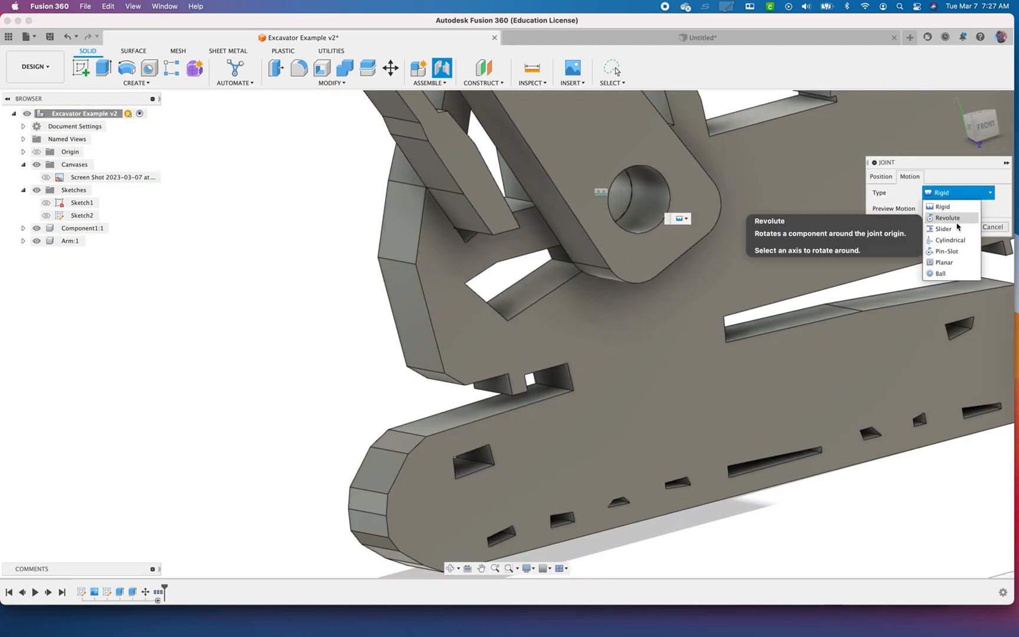
{"action": "left_click", "coordinate": [954, 204]}
{"action": "scroll", "coordinate": [794, 304], "scroll_direction": "down", "scroll_amount": 10}
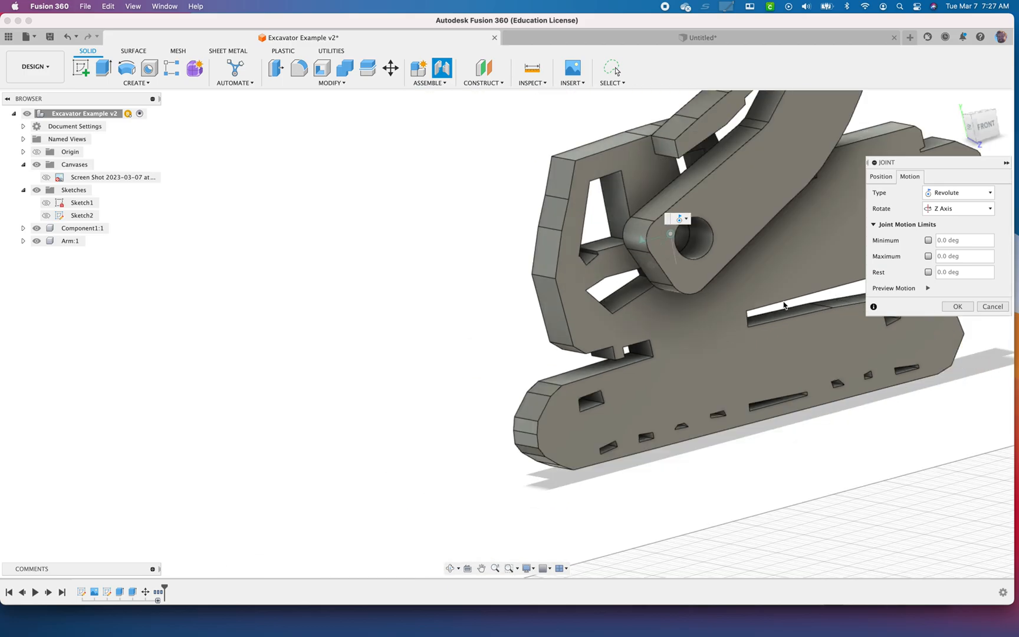
{"action": "middle_click_drag", "start_coordinate": [767, 299], "coordinate": [597, 248]}
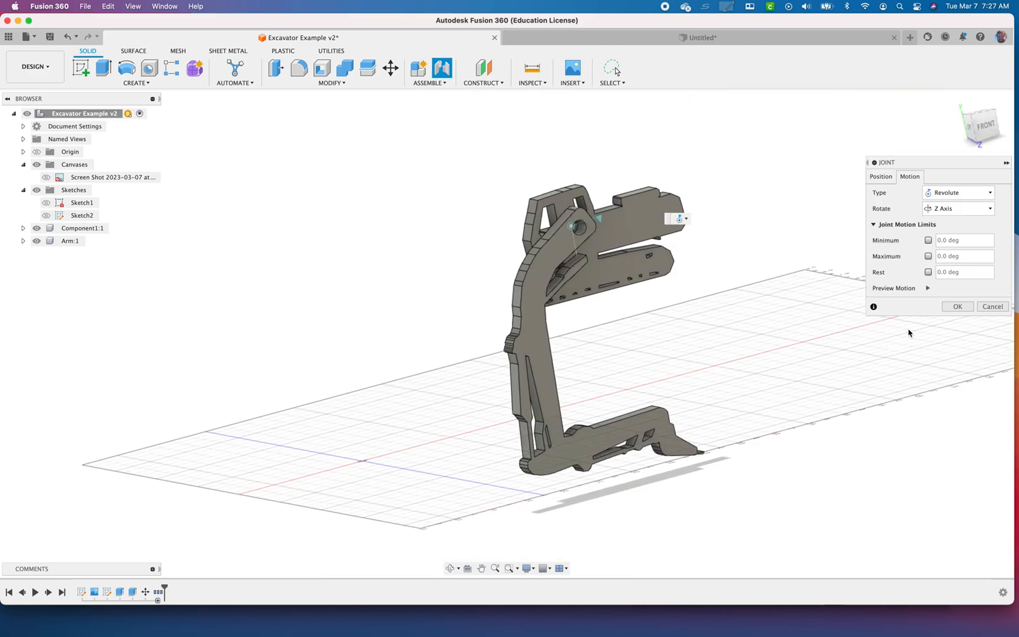
Enable the revolute joint's motion limits, with a minimum of -10 deg and a maximum of 60 deg
{"action": "left_click", "coordinate": [928, 240]}
{"action": "left_click", "coordinate": [926, 256]}
{"action": "double_click", "coordinate": [978, 241]}
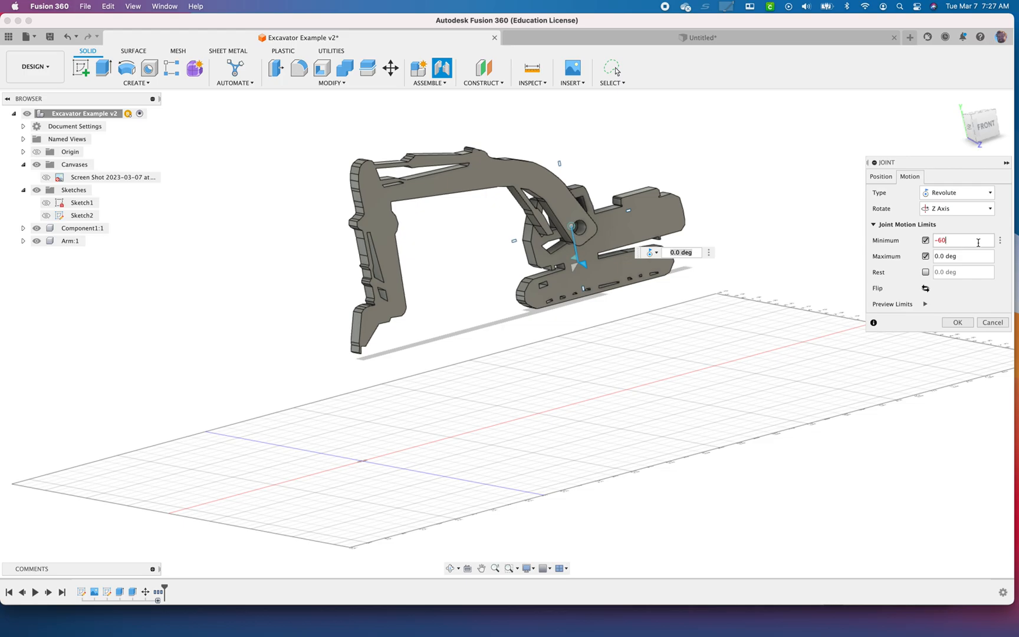
{"action": "key", "text": "Return"}
{"action": "key", "text": "BackSpace"}
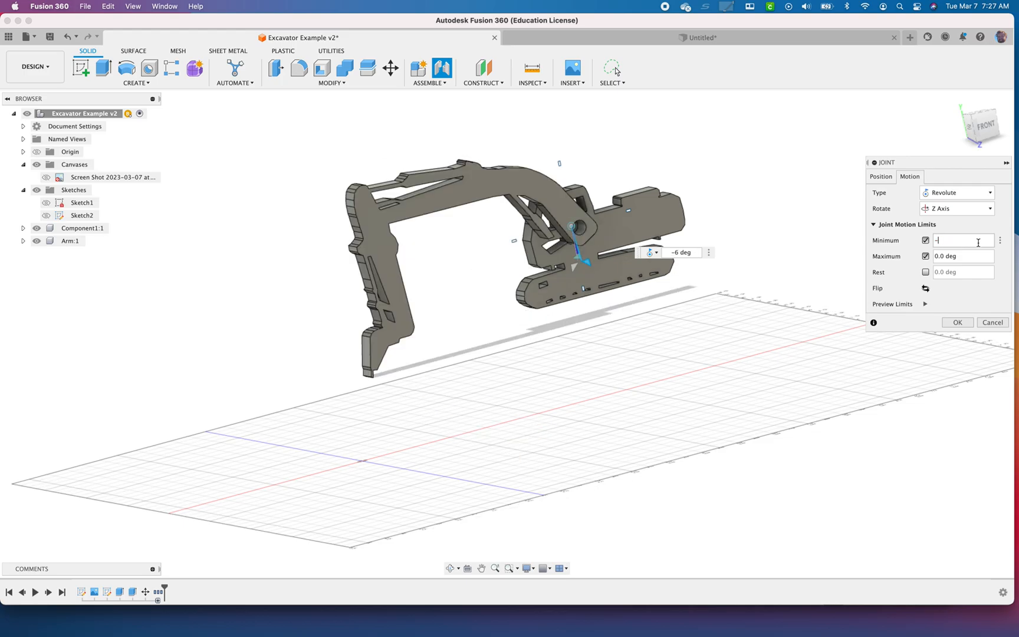
{"action": "type", "text": "10"}
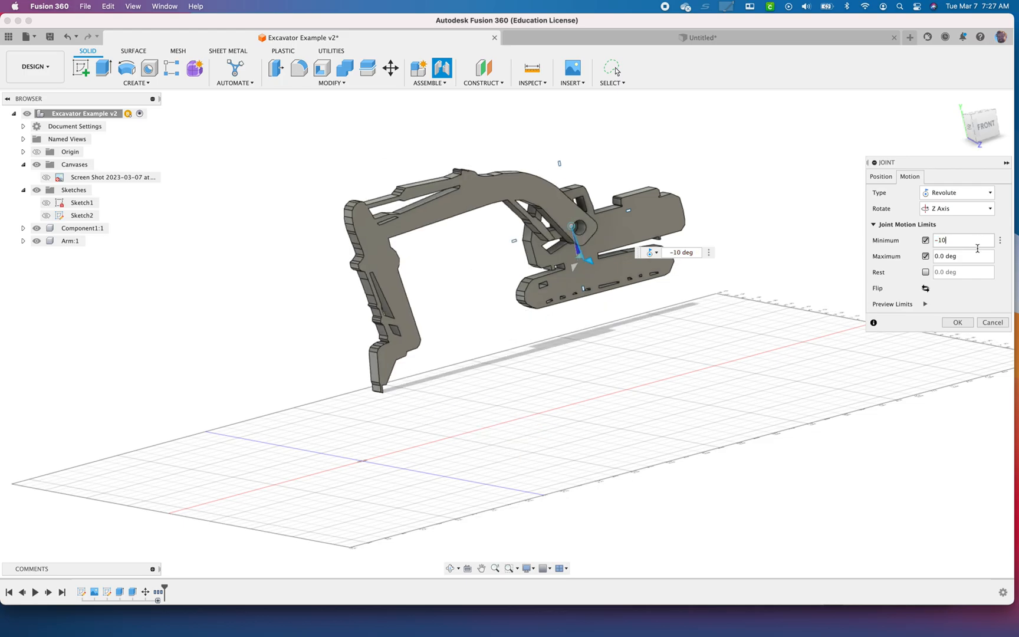
{"action": "left_click", "coordinate": [970, 254]}
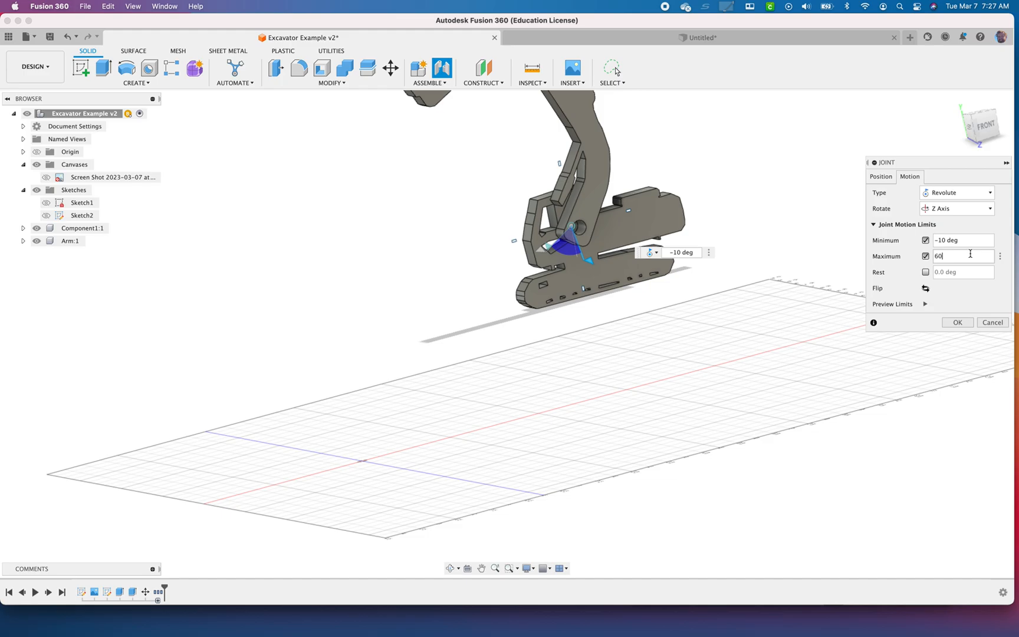
Preview the joint's motion limits and examine the arm's swing from several angles
{"action": "left_click", "coordinate": [925, 304]}
{"action": "middle_click_drag", "start_coordinate": [724, 307], "coordinate": [664, 409]}
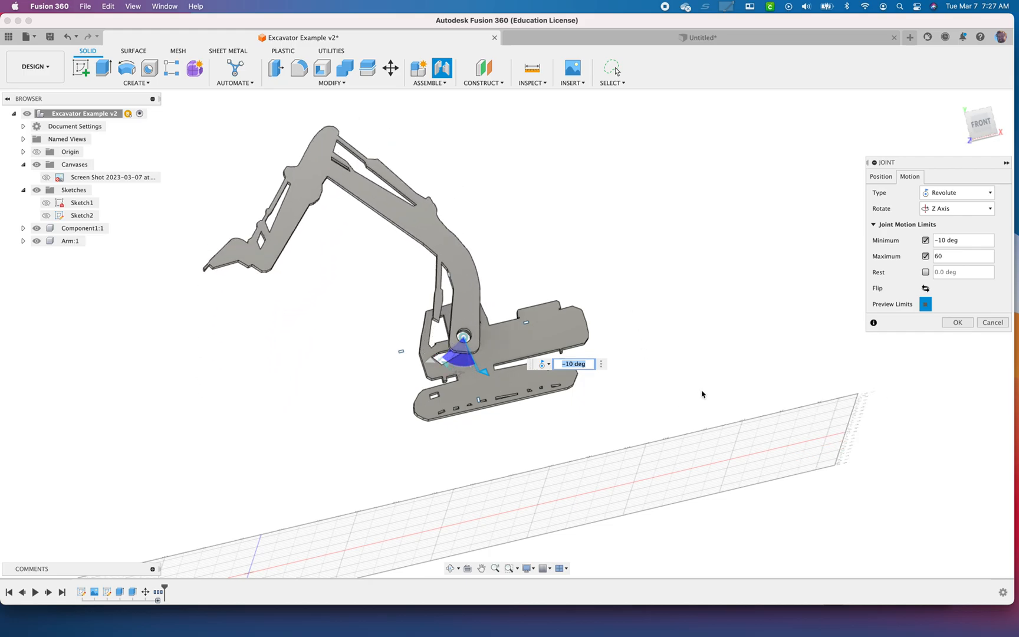
{"action": "middle_click_drag", "start_coordinate": [694, 399], "coordinate": [699, 399], "text": "shift"}
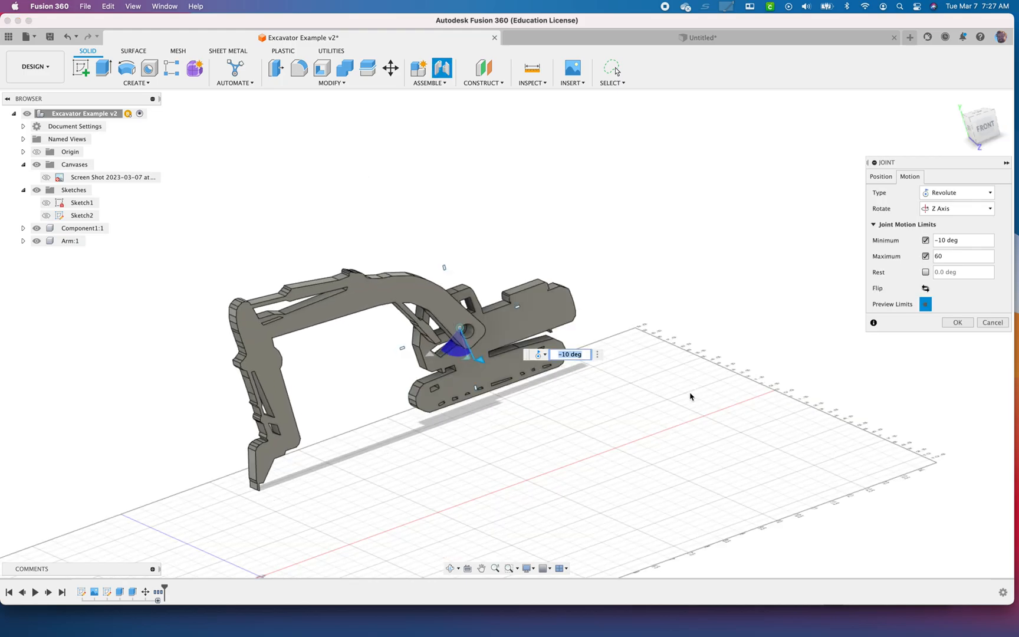